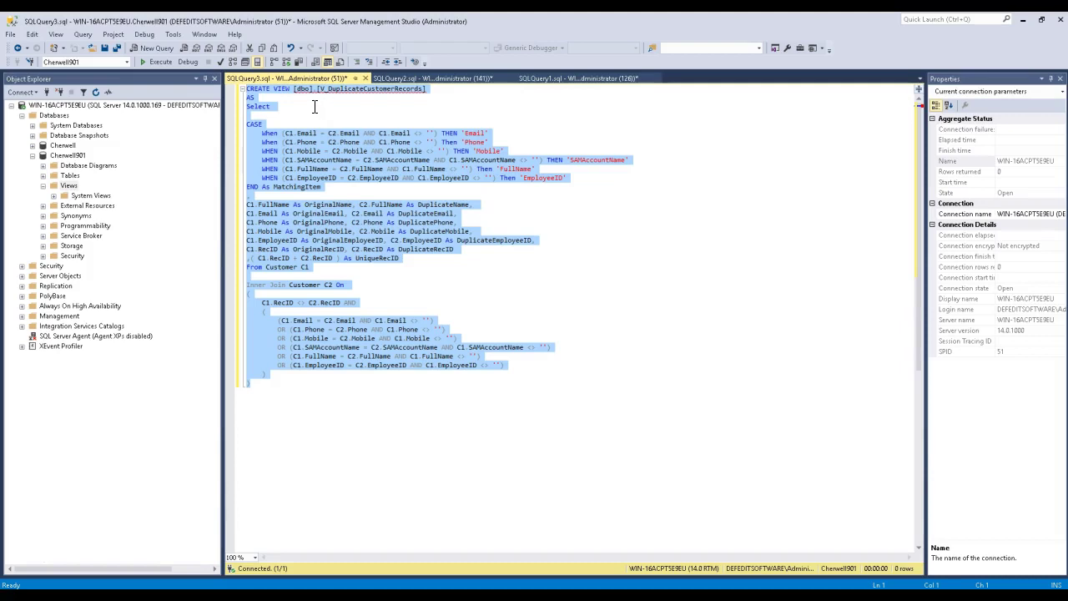
- Examine the fields compared in the view's CASE conditions: Email, Phone, Mobile, SAMAccountName, FullName and EmployeeID
{"action": "double_click", "coordinate": [304, 131]}
{"action": "left_click", "coordinate": [307, 142]}
{"action": "double_click", "coordinate": [306, 141]}
{"action": "double_click", "coordinate": [309, 151]}
{"action": "double_click", "coordinate": [311, 160]}
{"action": "double_click", "coordinate": [311, 169]}
{"action": "left_click", "coordinate": [317, 178]}
{"action": "double_click", "coordinate": [317, 179]}
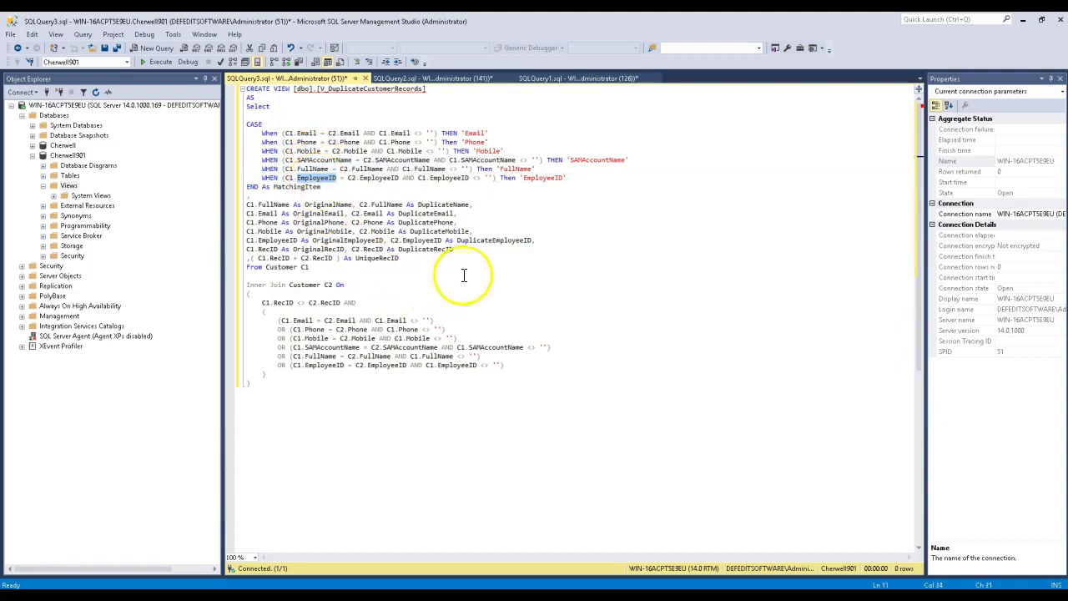
- Review the labels that each CASE condition returns as MatchingItem, from EmployeeID up to Email
{"action": "double_click", "coordinate": [542, 178]}
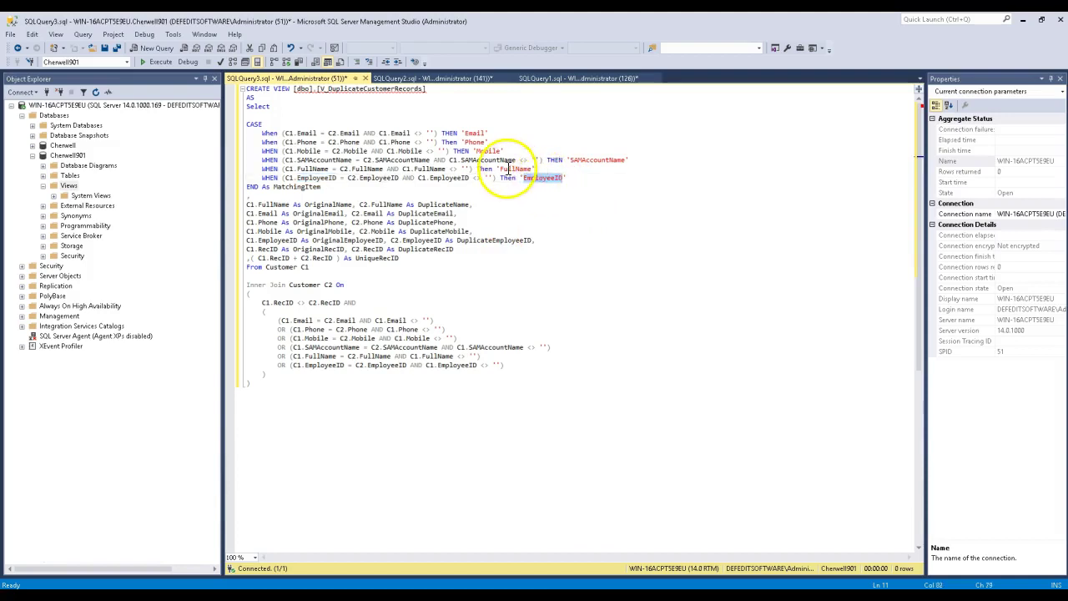
{"action": "double_click", "coordinate": [515, 169]}
{"action": "double_click", "coordinate": [576, 159]}
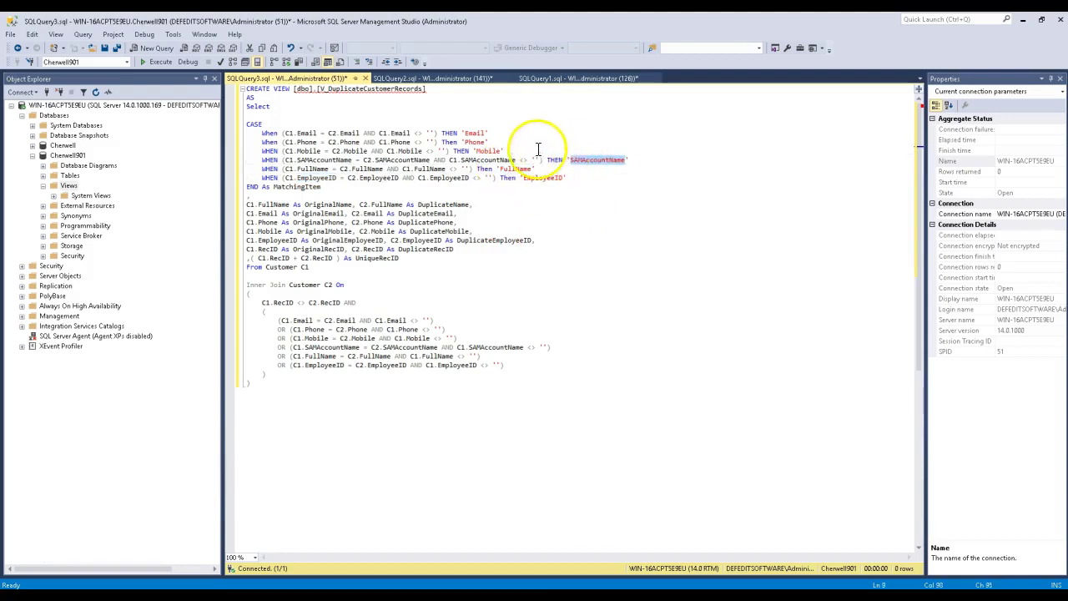
{"action": "left_click", "coordinate": [491, 151]}
{"action": "double_click", "coordinate": [491, 151]}
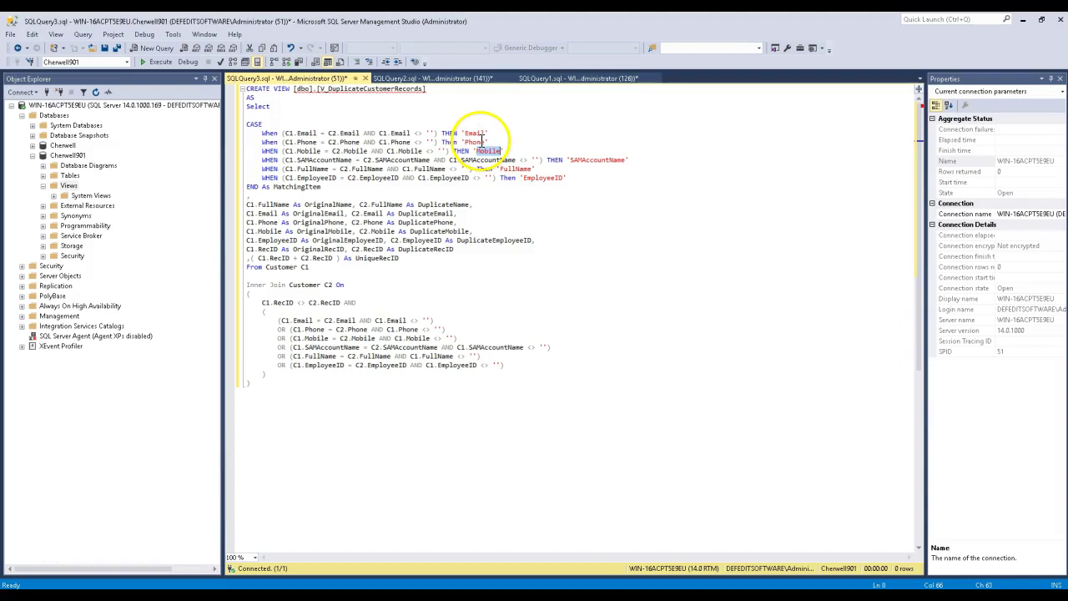
{"action": "left_click", "coordinate": [480, 125]}
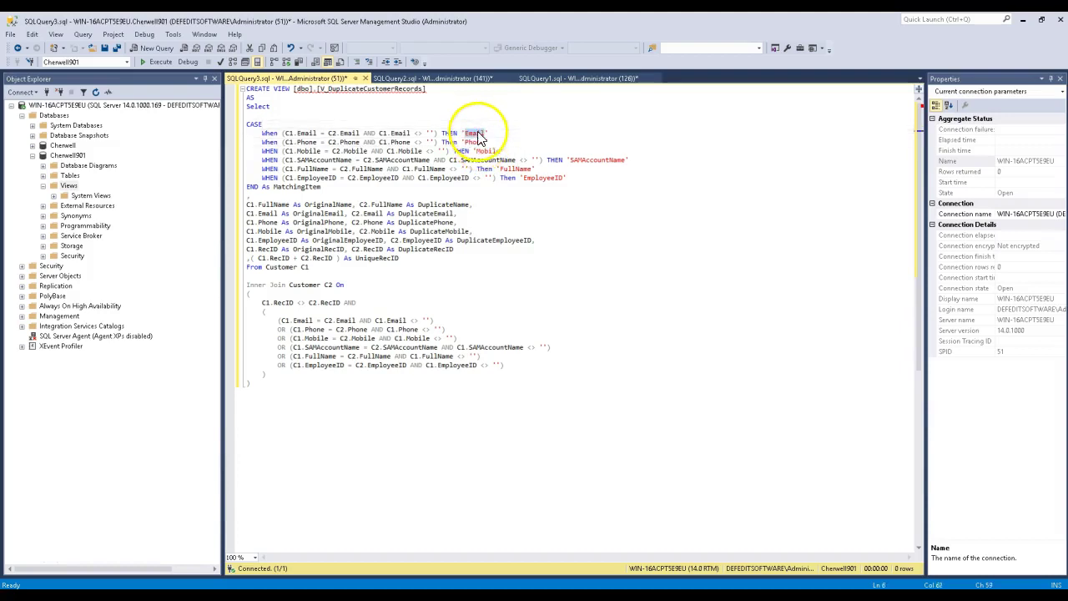
{"action": "left_click", "coordinate": [564, 222]}
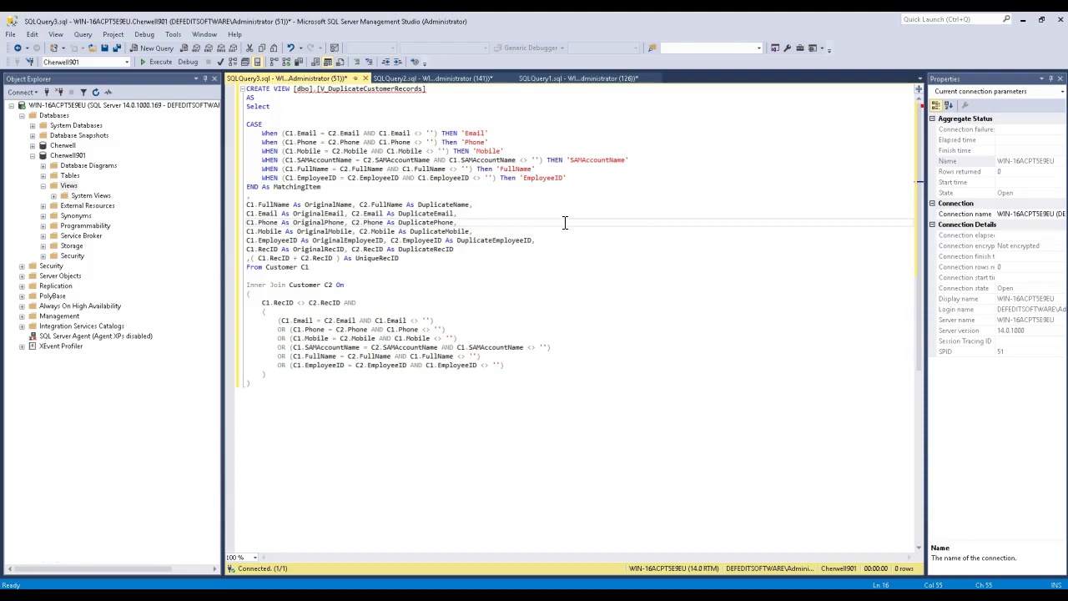
- Copy the complete CREATE VIEW script for V_DuplicateCustomerRecords from the query
{"action": "left_click_drag", "start_coordinate": [377, 446], "coordinate": [238, 123]}
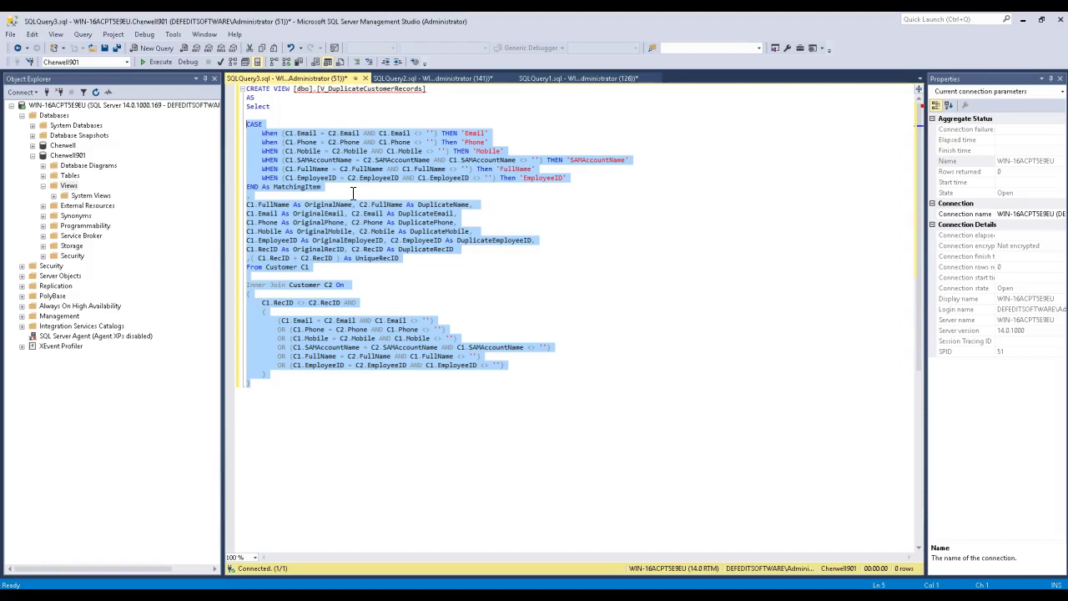
{"action": "left_click", "coordinate": [414, 195]}
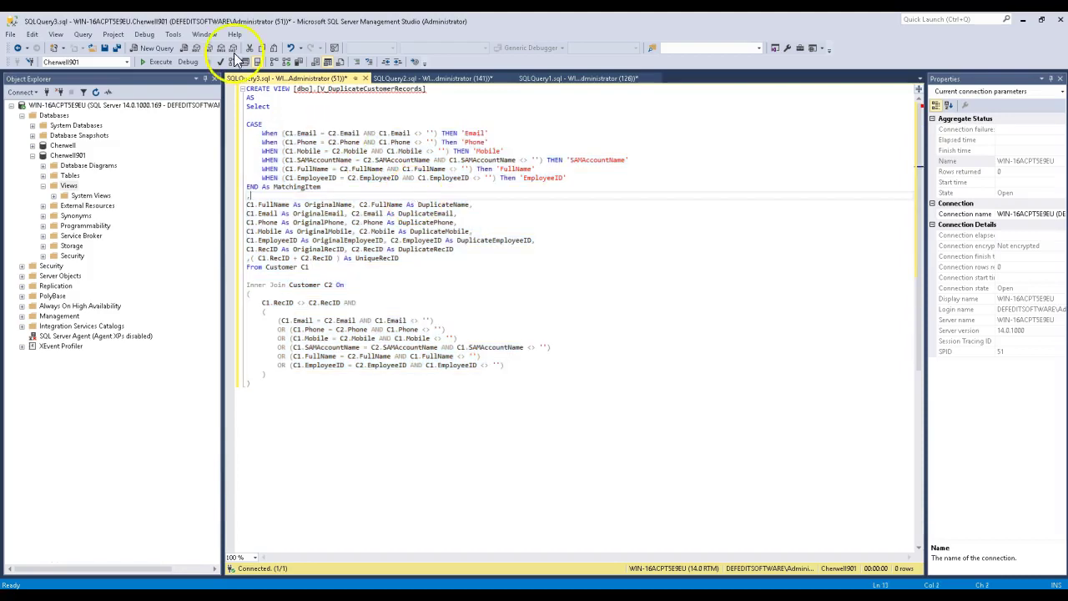
{"action": "left_click_drag", "start_coordinate": [341, 410], "coordinate": [244, 88]}
{"action": "key", "text": "ctrl+c"}
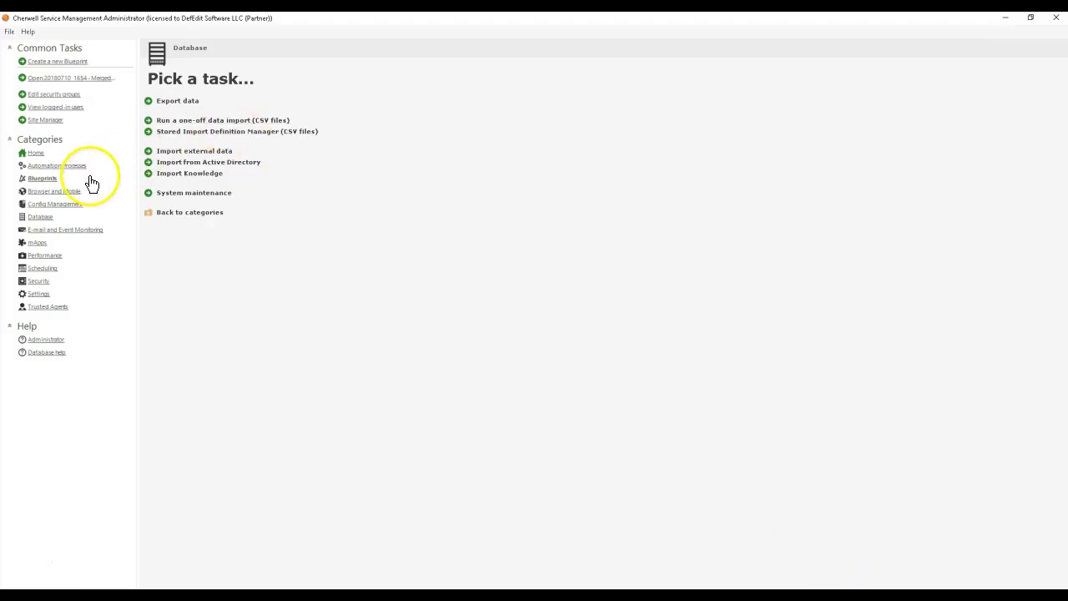
- In Cherwell Service Management Administrator, create a new blueprint and open the Database Server Objects Manager
{"action": "left_click", "coordinate": [92, 180]}
{"action": "left_click", "coordinate": [197, 100]}
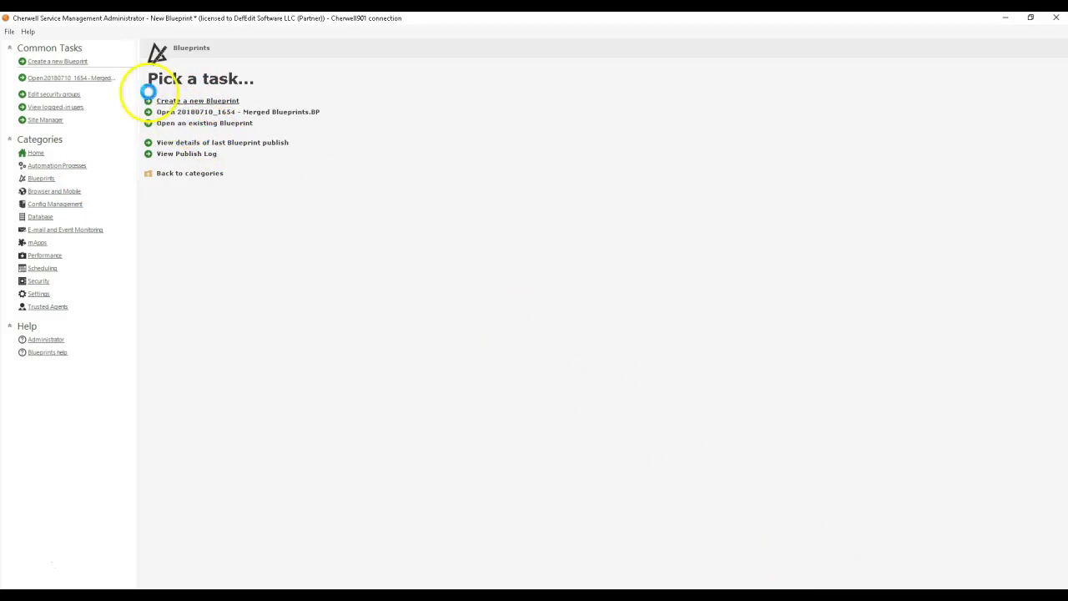
{"action": "left_click", "coordinate": [75, 31]}
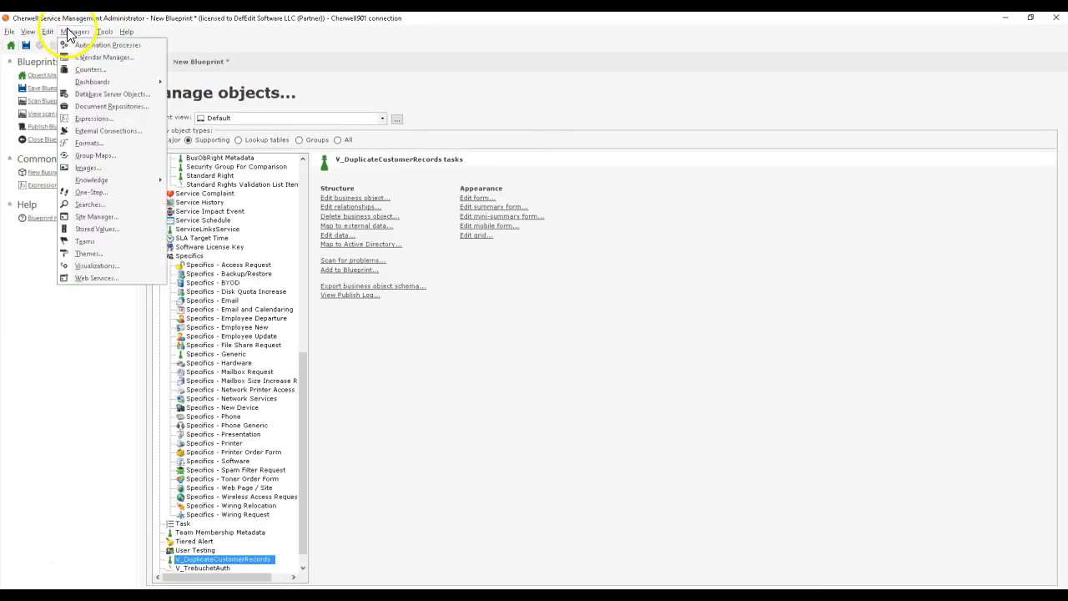
{"action": "left_click", "coordinate": [96, 100]}
{"action": "left_click_drag", "start_coordinate": [300, 154], "coordinate": [369, 105]}
- Inspect the SQL used to create the V_DuplicateCustomerRecords server object, leaving it without changes
{"action": "right_click", "coordinate": [344, 170]}
{"action": "left_click", "coordinate": [355, 186]}
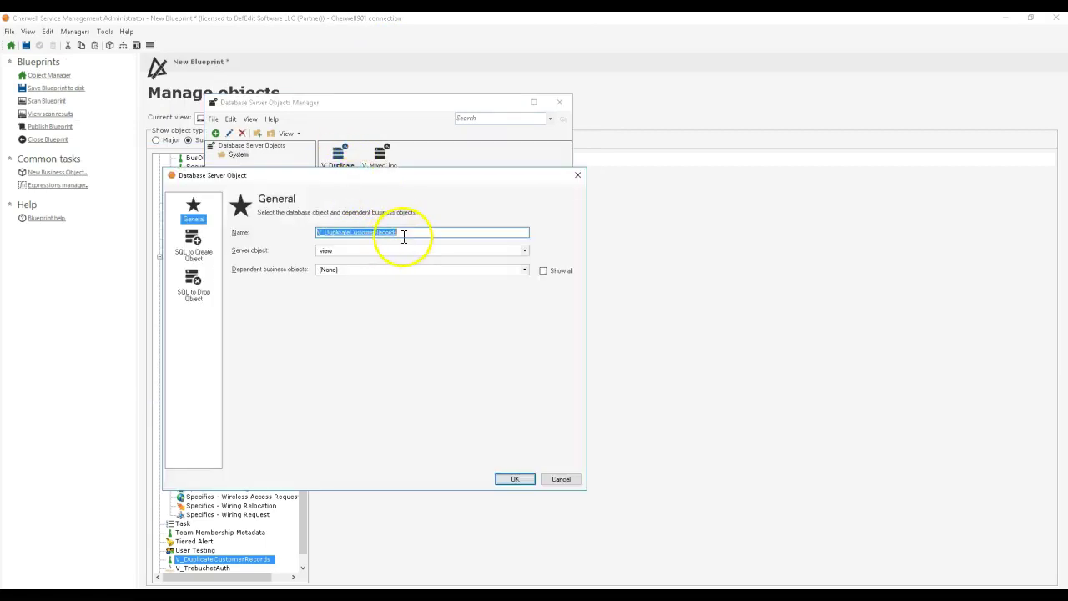
{"action": "left_click", "coordinate": [192, 249]}
{"action": "left_click", "coordinate": [512, 362]}
{"action": "key", "text": "ctrl+a"}
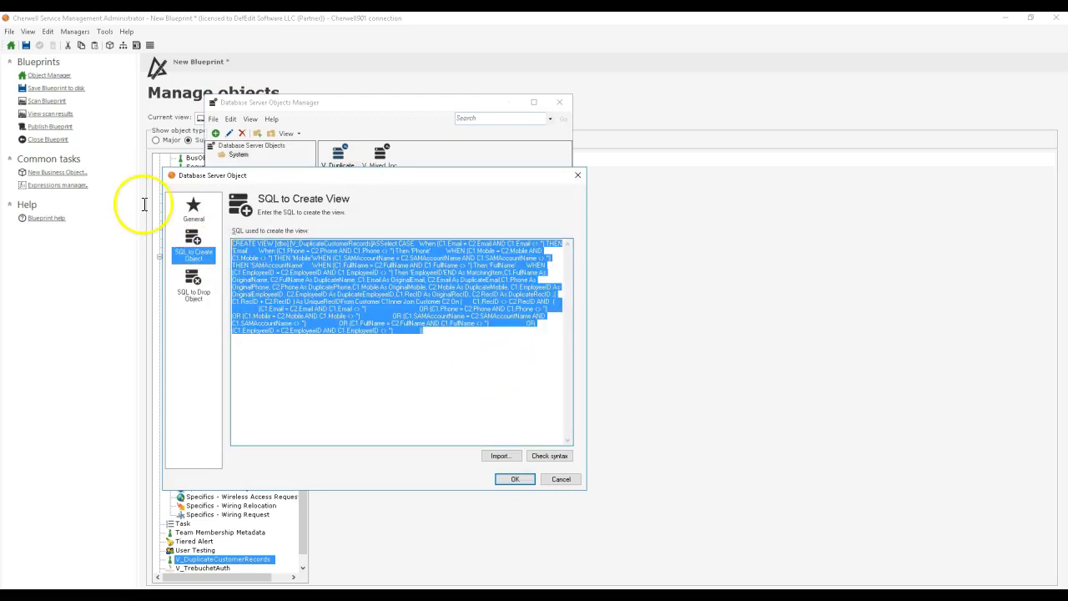
{"action": "left_click", "coordinate": [560, 482]}
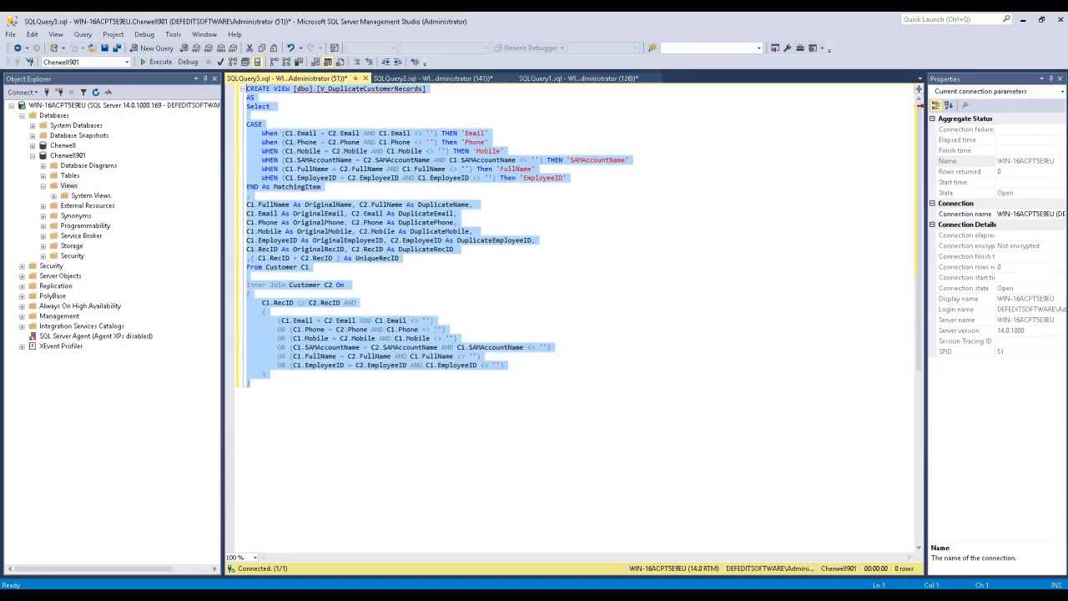
{"action": "left_click", "coordinate": [547, 324]}
{"action": "left_click", "coordinate": [479, 405]}
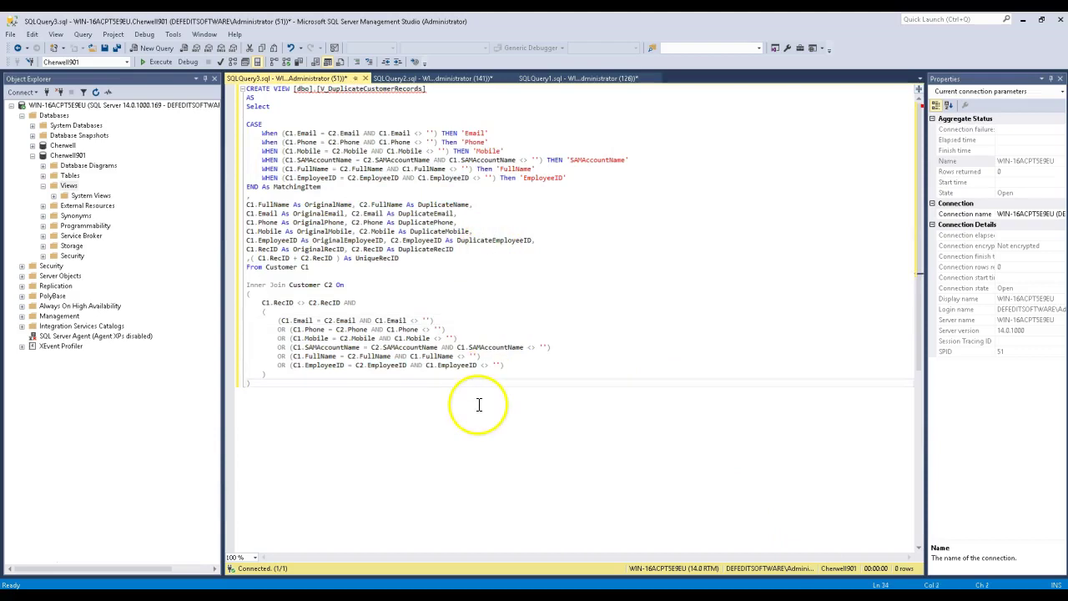
{"action": "left_click_drag", "start_coordinate": [470, 428], "coordinate": [404, 444]}
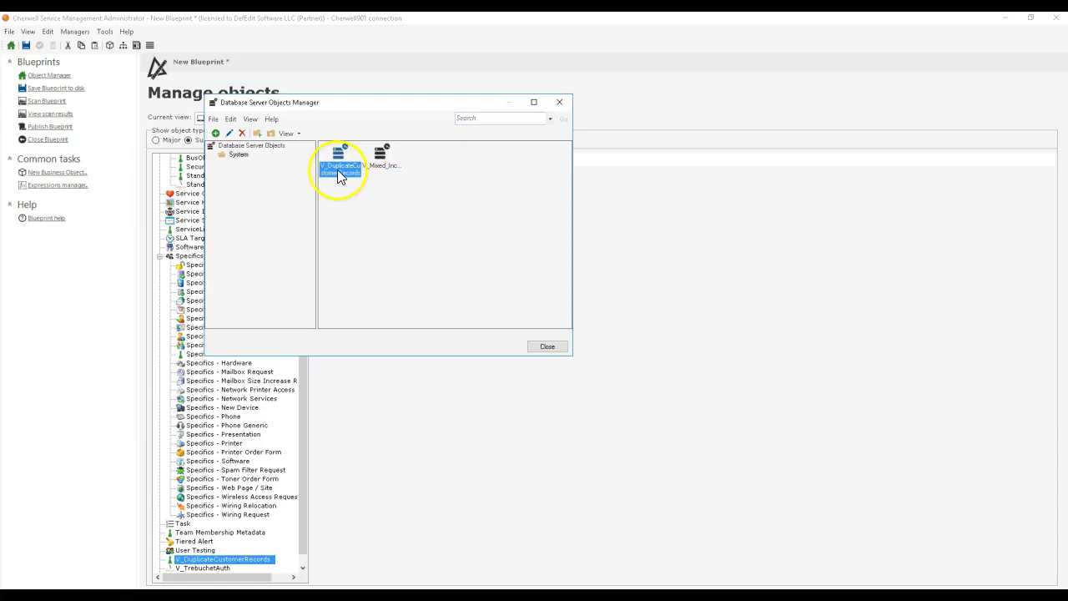
- Open the V_DuplicateCustomerRecords server object for editing in Cherwell Administrator and select its entire creation SQL
{"action": "right_click", "coordinate": [337, 167]}
{"action": "left_click", "coordinate": [361, 190]}
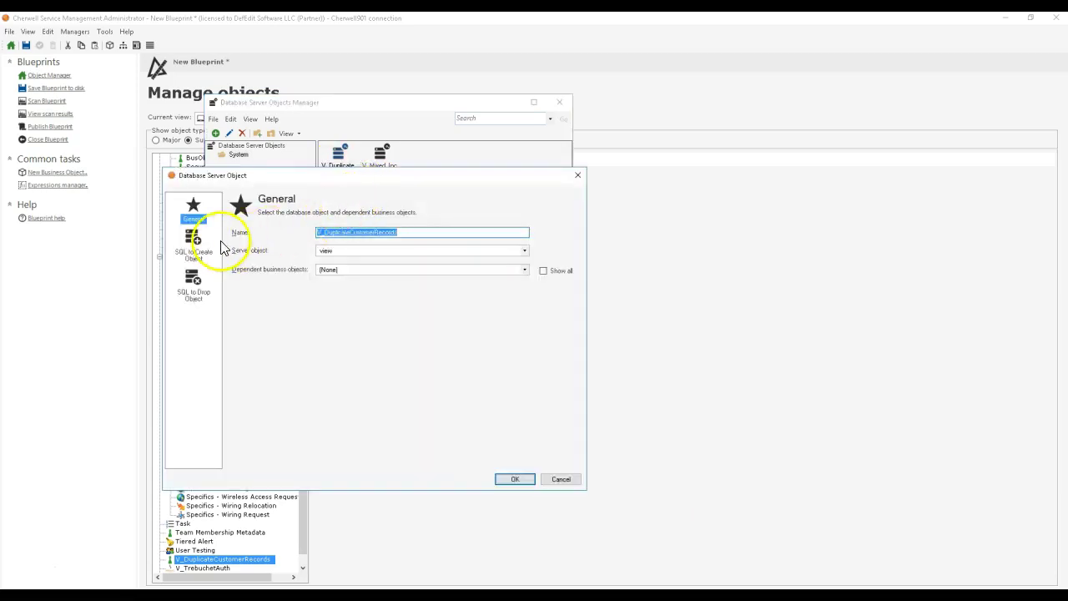
{"action": "left_click", "coordinate": [213, 250]}
{"action": "left_click_drag", "start_coordinate": [482, 395], "coordinate": [227, 226]}
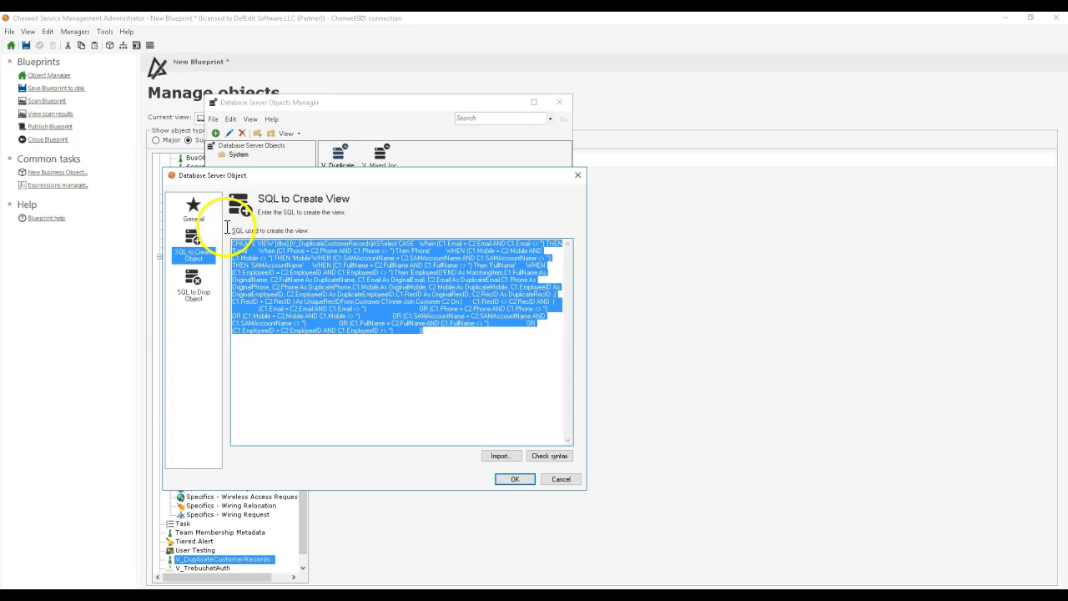
- Switch to SQL Server Management Studio, paste the view SQL into a new query, and close that query without saving
{"action": "left_click", "coordinate": [755, 587]}
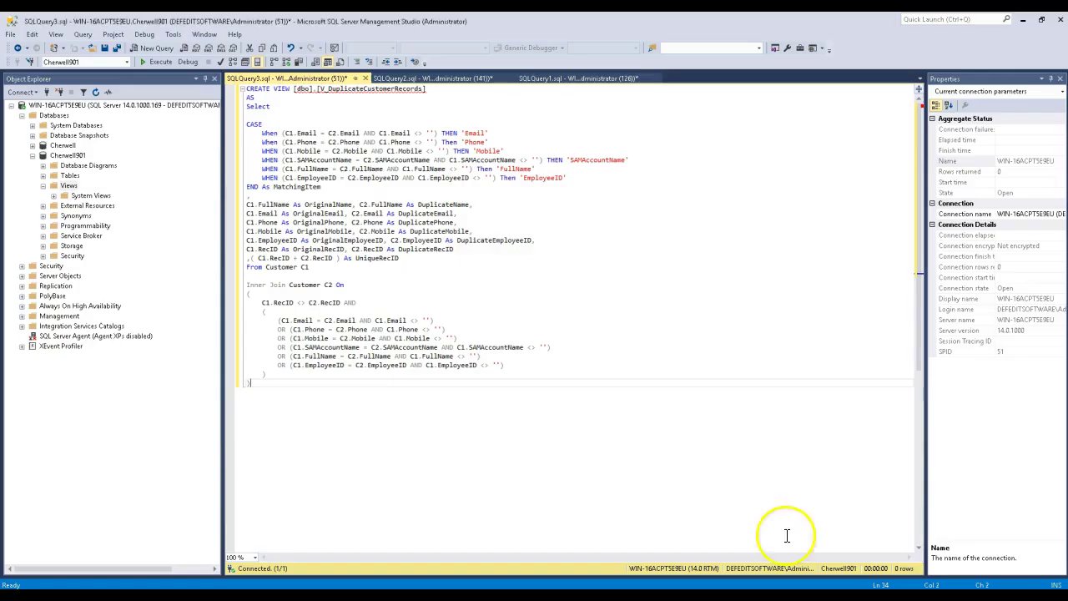
{"action": "left_click", "coordinate": [152, 48]}
{"action": "key", "text": "ctrl+v"}
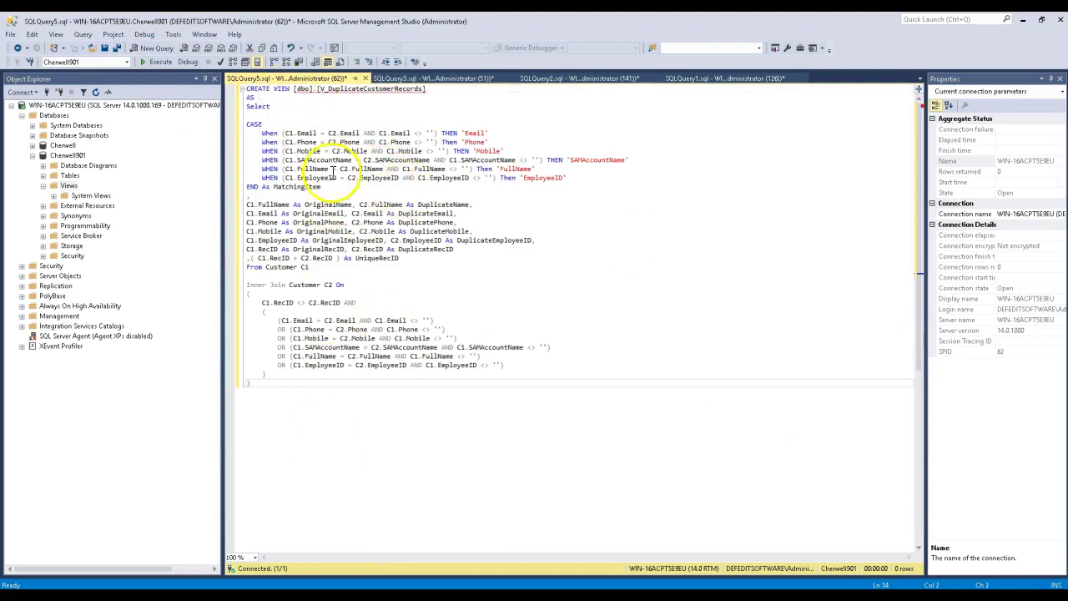
{"action": "left_click", "coordinate": [364, 78]}
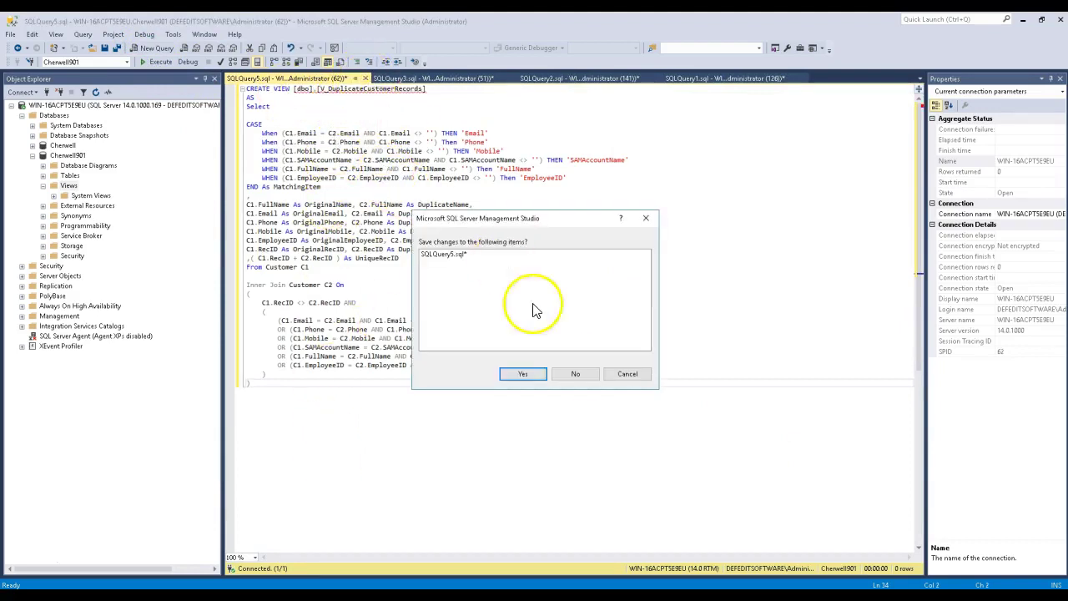
{"action": "left_click", "coordinate": [575, 373]}
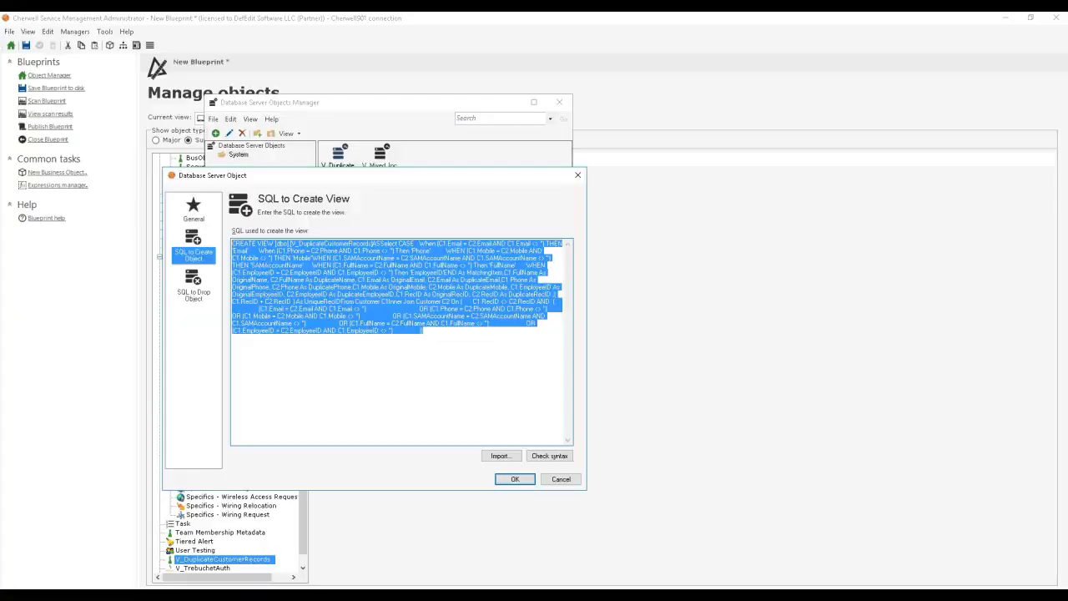
- Back in Cherwell Administrator, cancel editing the server object and close the Database Server Objects Manager
{"action": "left_click", "coordinate": [445, 338]}
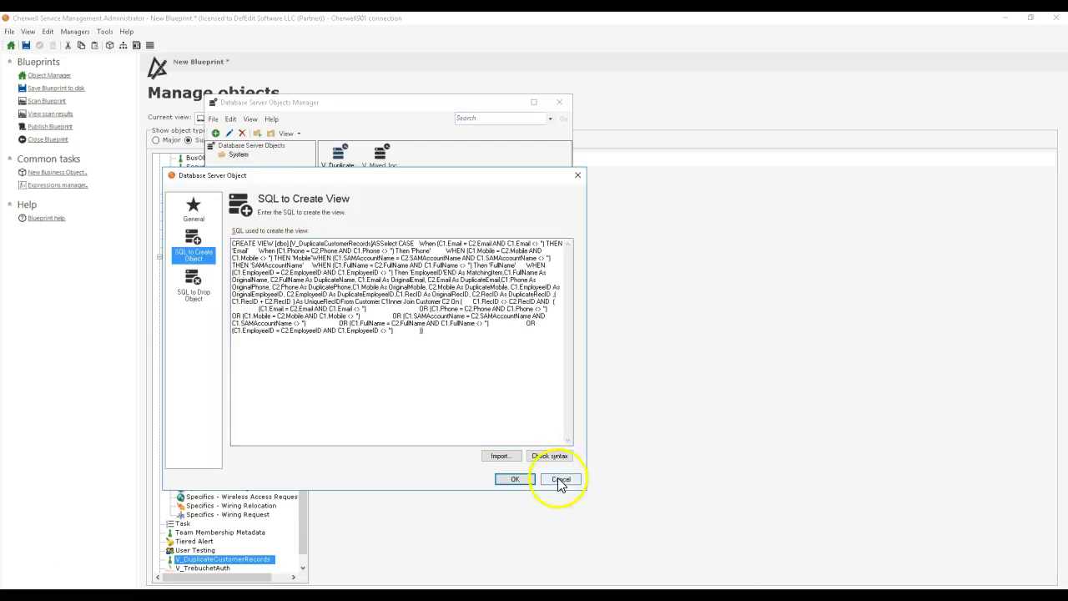
{"action": "left_click", "coordinate": [561, 481]}
{"action": "left_click", "coordinate": [548, 351]}
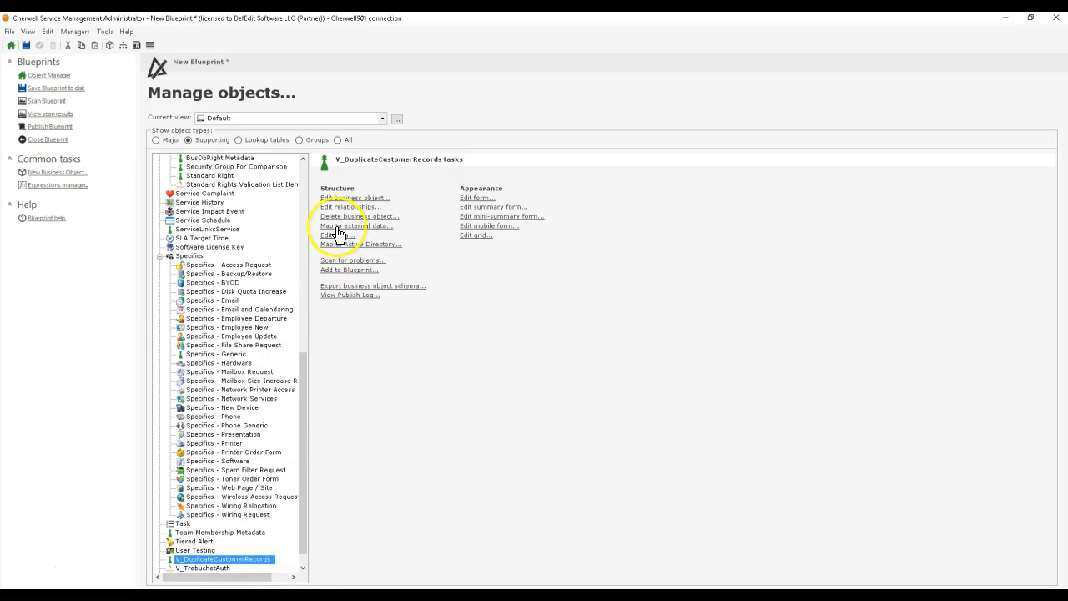
- Open the V_DuplicateCustomerRecords business object's properties and view its External Data field mappings
{"action": "left_click", "coordinate": [337, 199]}
{"action": "left_click", "coordinate": [394, 82]}
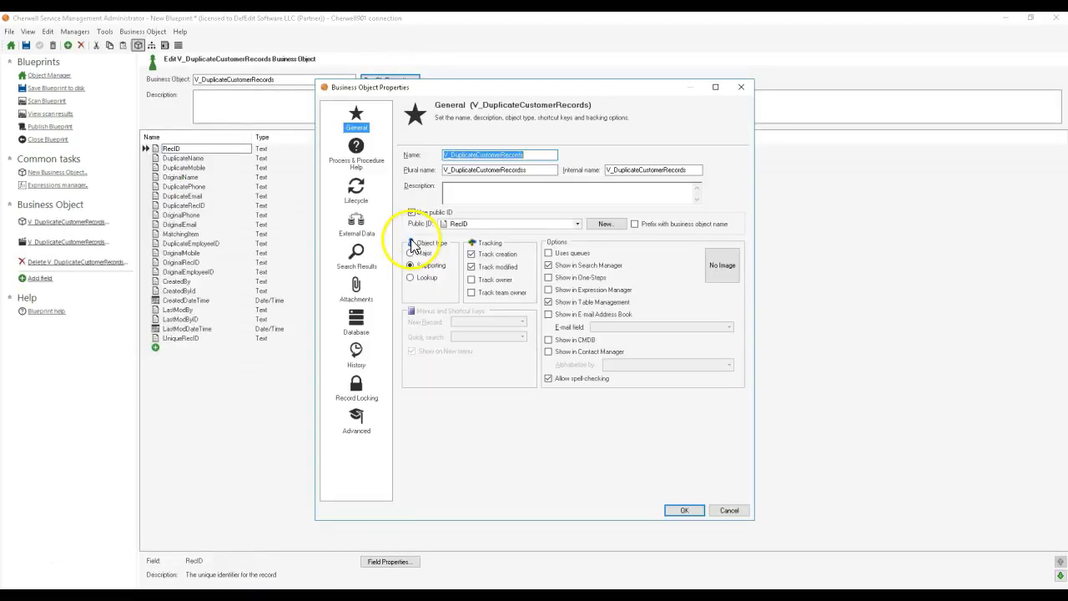
{"action": "left_click", "coordinate": [367, 230]}
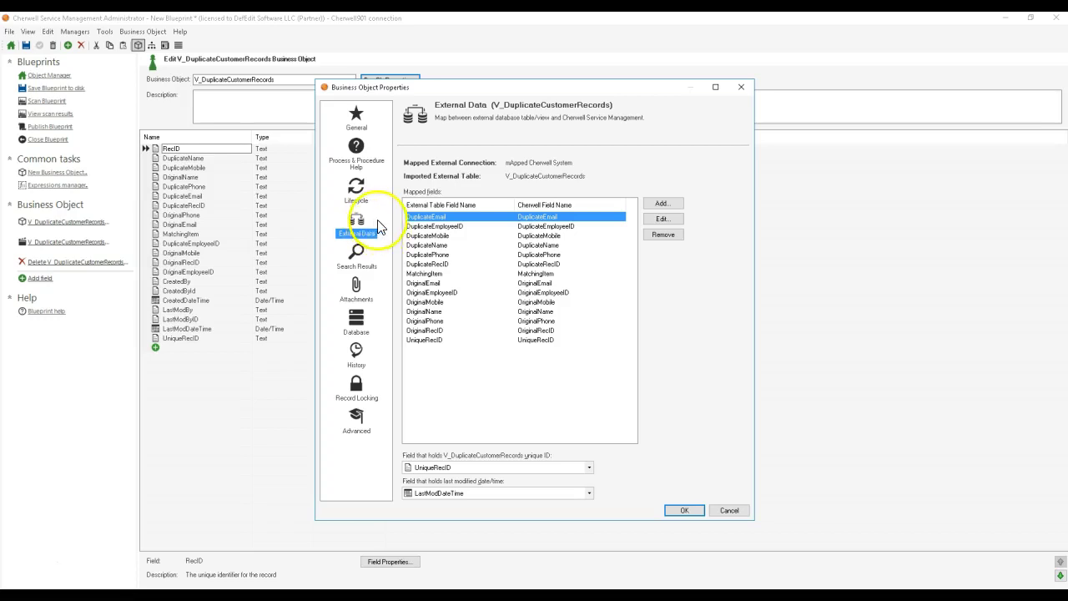
{"action": "left_click_drag", "start_coordinate": [470, 83], "coordinate": [490, 69]}
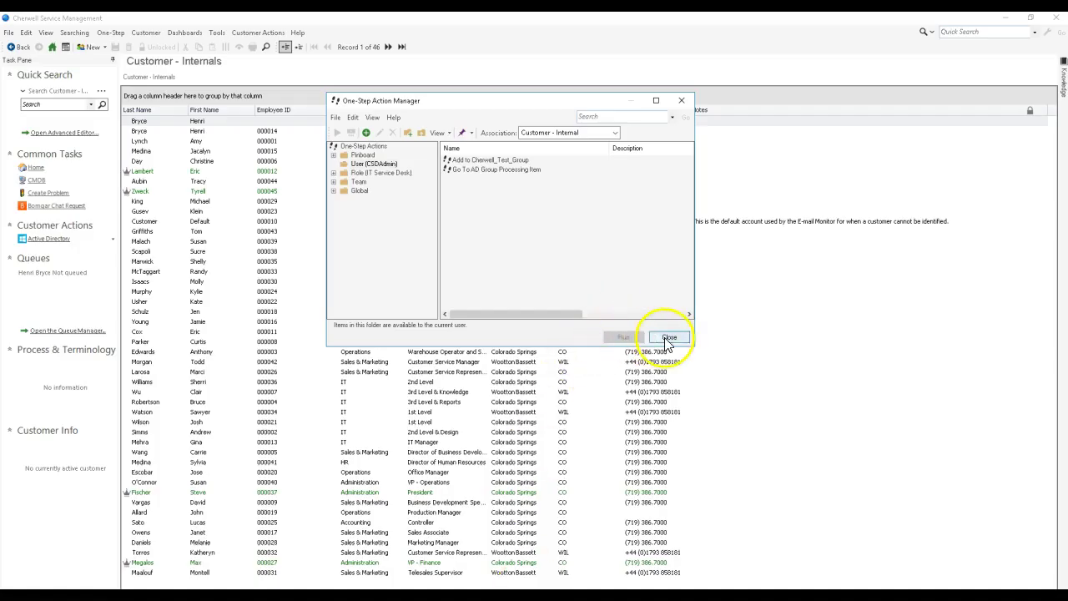
- Switch to Cherwell Service Management, close the One-Step Action Manager, and open a quick search for Customer - Internal
{"action": "left_click", "coordinate": [667, 337]}
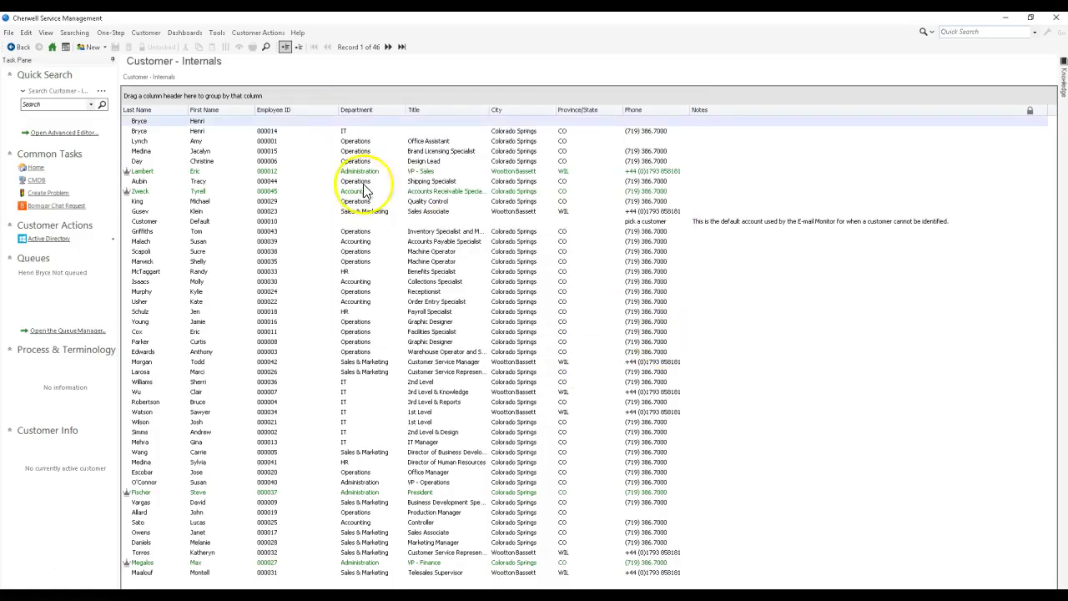
{"action": "left_click", "coordinate": [71, 33]}
{"action": "left_click", "coordinate": [80, 48]}
{"action": "left_click", "coordinate": [469, 202]}
{"action": "left_click", "coordinate": [468, 202]}
{"action": "left_click", "coordinate": [468, 202]}
{"action": "left_click", "coordinate": [468, 202]}
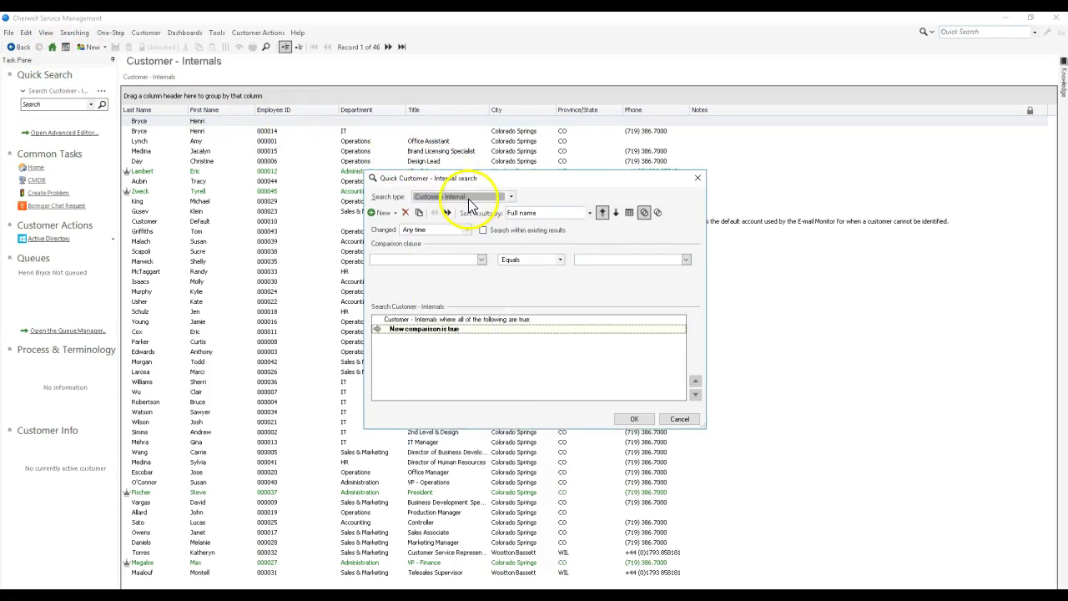
- Define the search clause on the Customer Links Duplicates relationship as containing at least one V_DuplicateCustomerRecords, and check the available relationships
{"action": "left_click", "coordinate": [406, 214]}
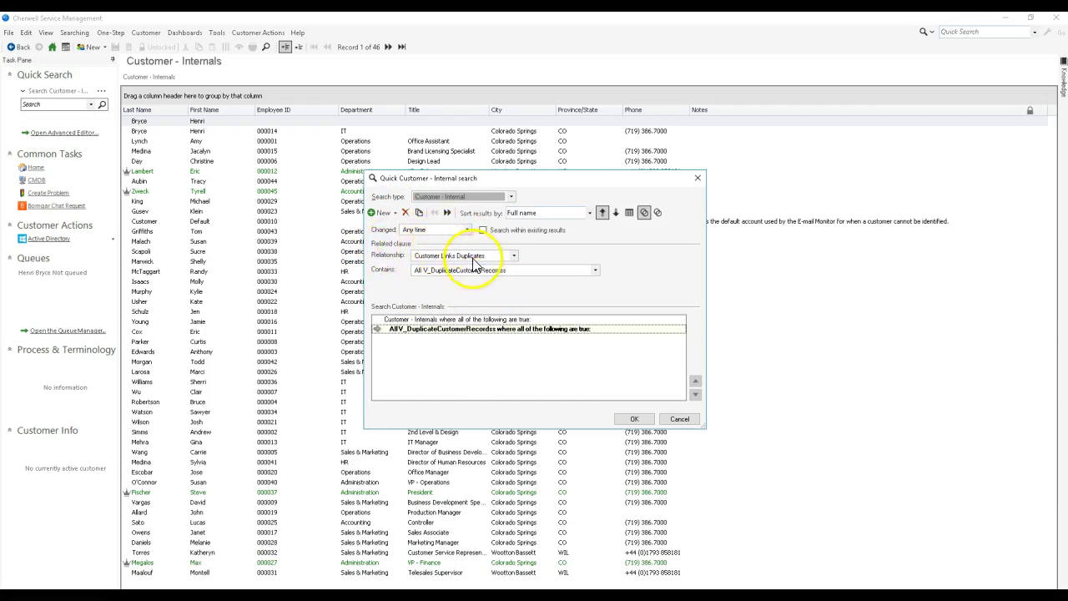
{"action": "left_click", "coordinate": [477, 272]}
{"action": "left_click", "coordinate": [455, 290]}
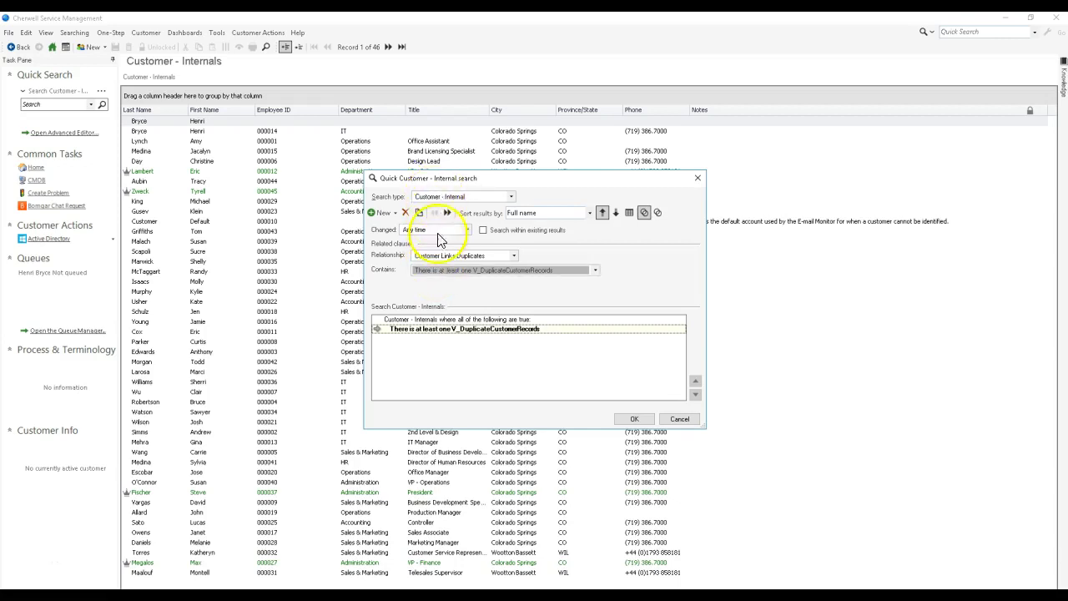
{"action": "left_click", "coordinate": [432, 256]}
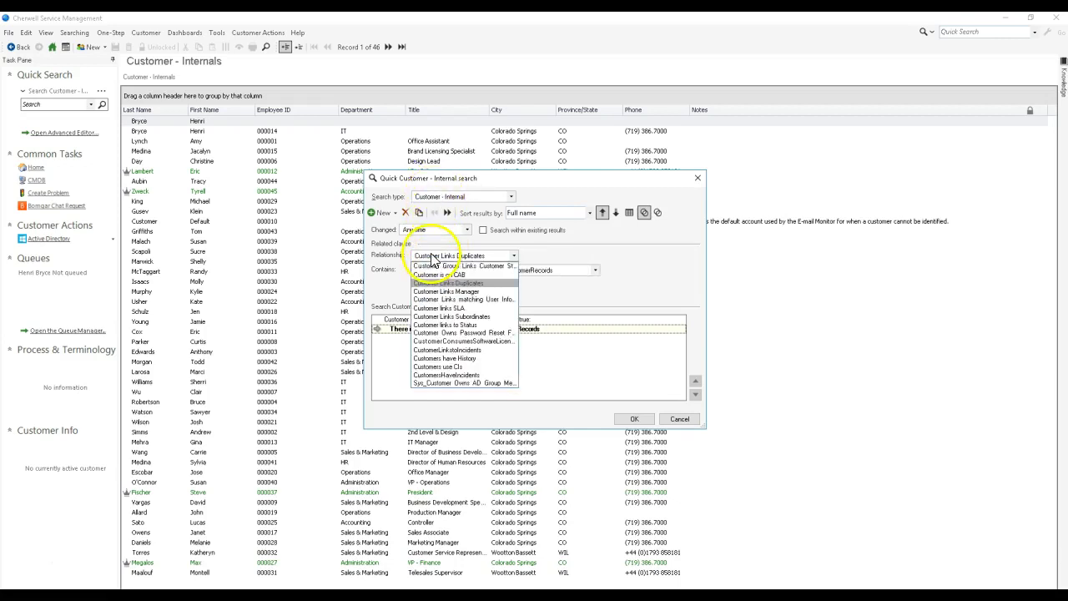
{"action": "left_click", "coordinate": [433, 258]}
{"action": "left_click", "coordinate": [430, 252]}
{"action": "left_click", "coordinate": [431, 254]}
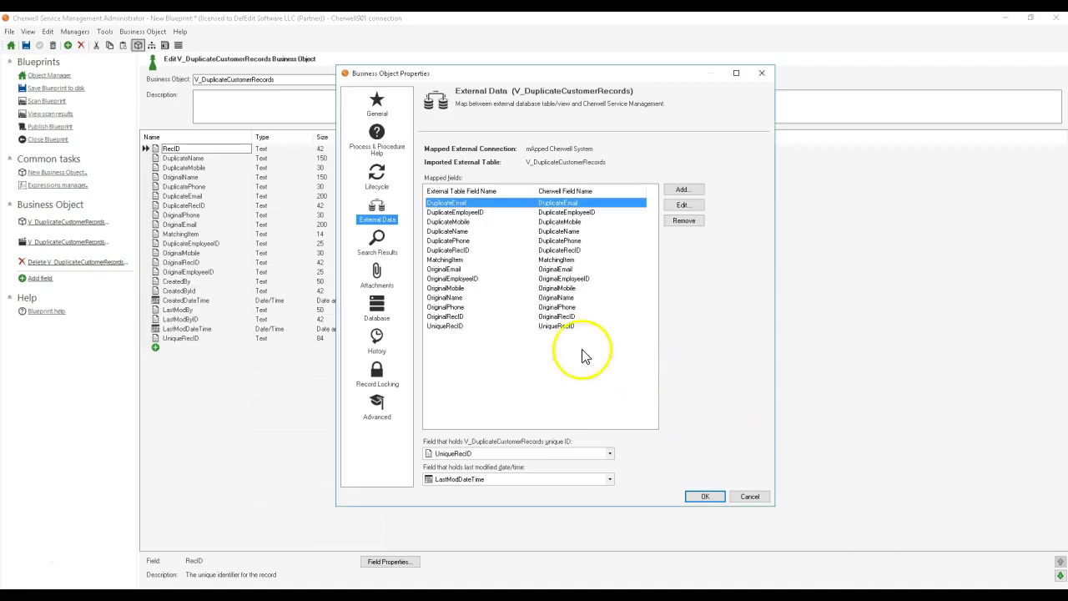
- Review the V_DuplicateCustomerRecords general properties and External Data mappings, cancel the properties, and close the blueprint without saving changes
{"action": "left_click", "coordinate": [754, 500]}
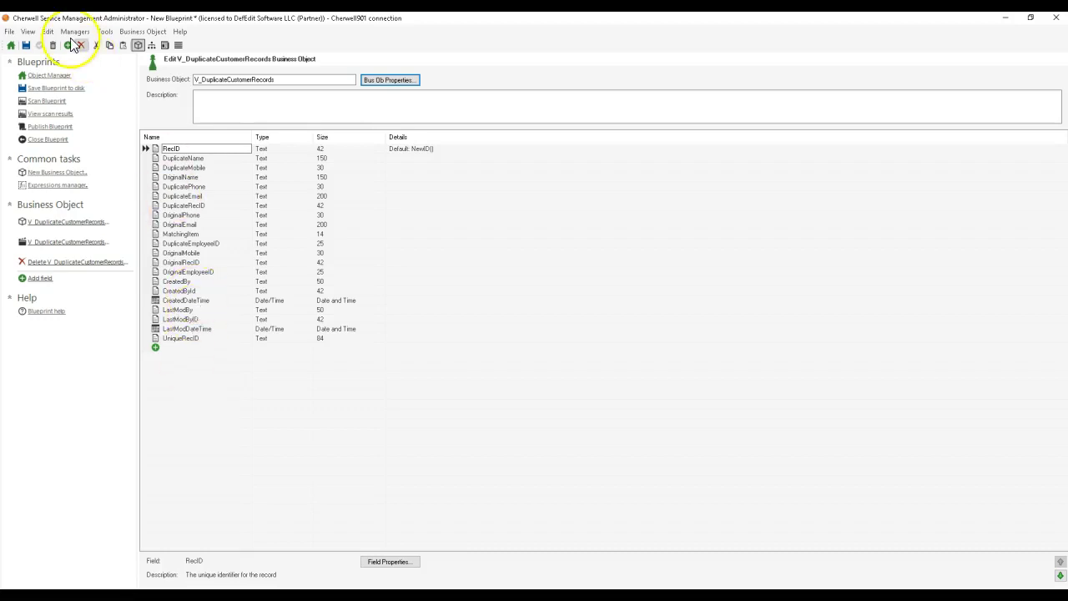
{"action": "left_click", "coordinate": [378, 79]}
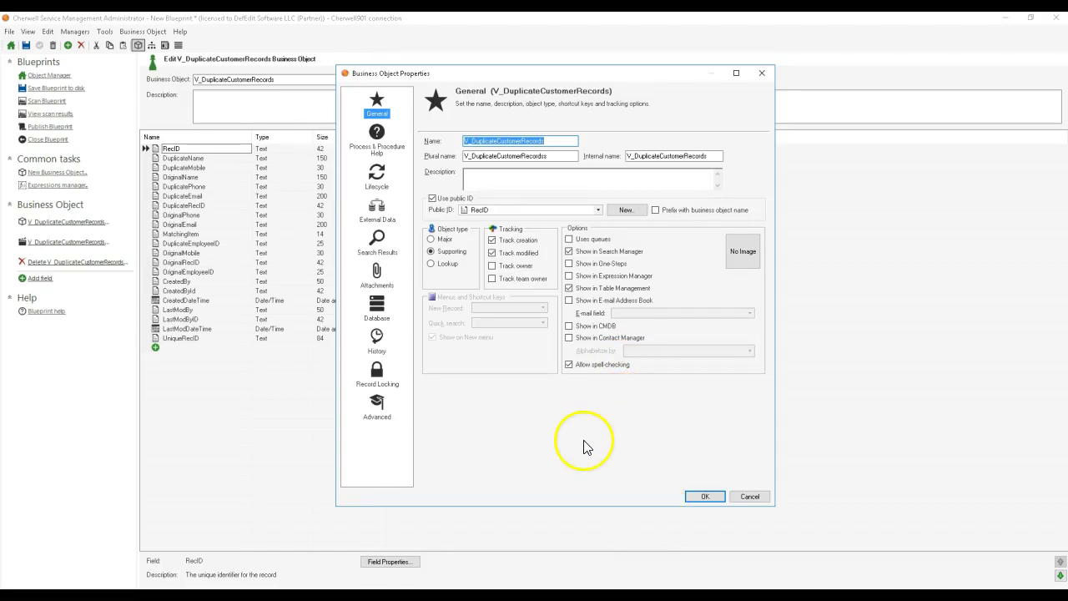
{"action": "left_click", "coordinate": [380, 217]}
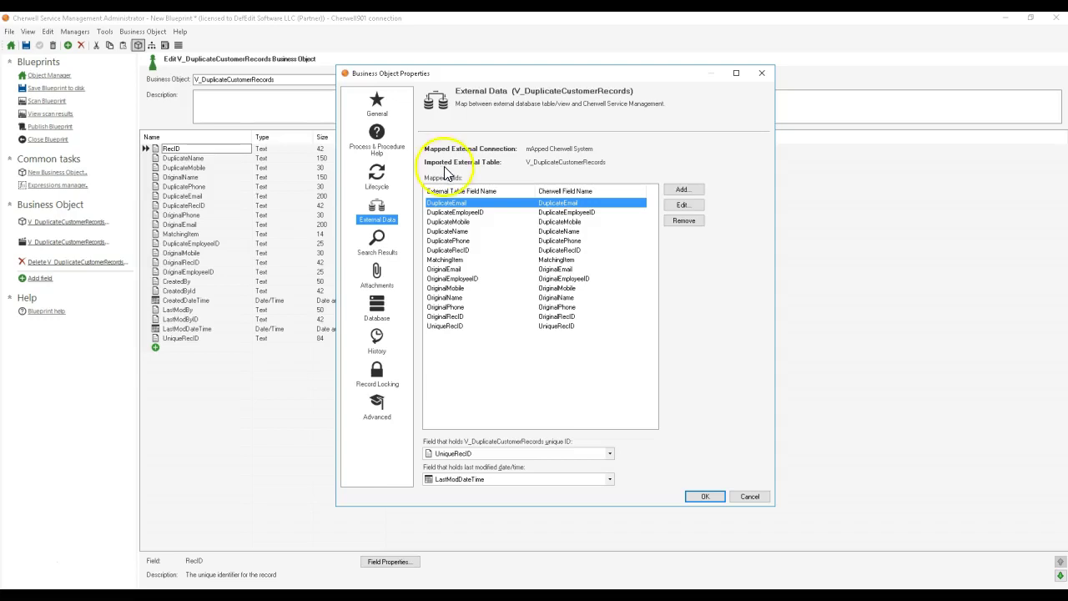
{"action": "left_click", "coordinate": [759, 498]}
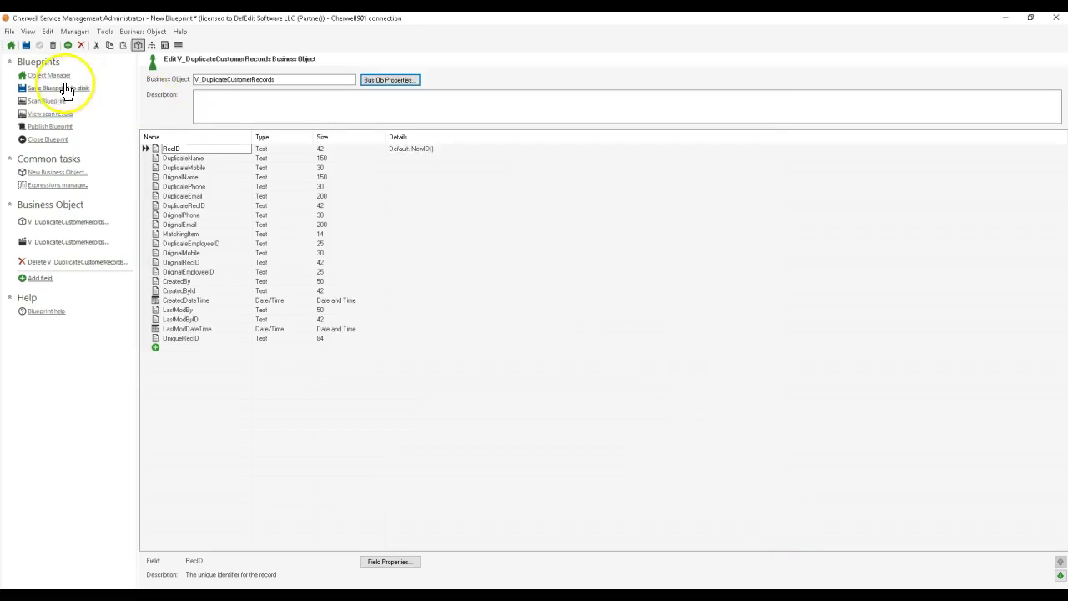
{"action": "left_click", "coordinate": [59, 139]}
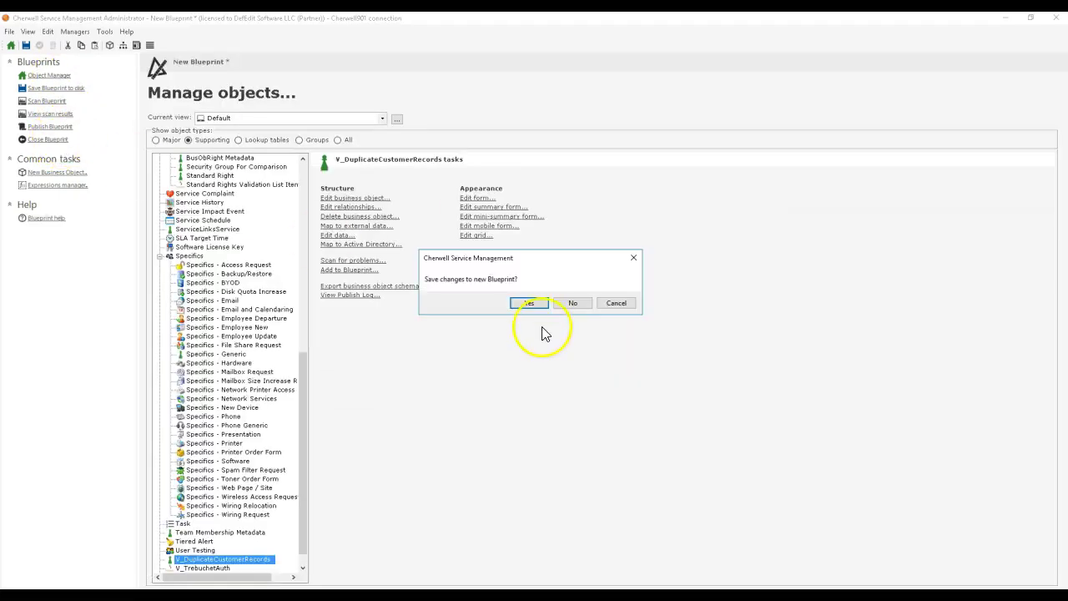
{"action": "left_click", "coordinate": [573, 304]}
- Start an external data import from the Database tasks, view the existing-records options for V_Broken Team Assignments, and cancel the wizard
{"action": "left_click", "coordinate": [40, 217]}
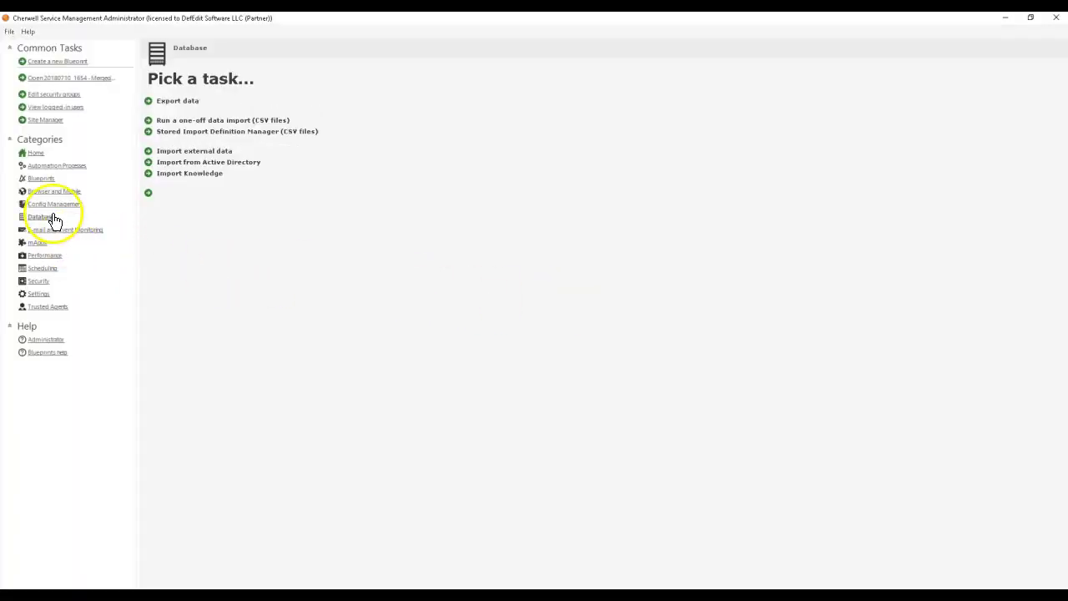
{"action": "left_click", "coordinate": [212, 154]}
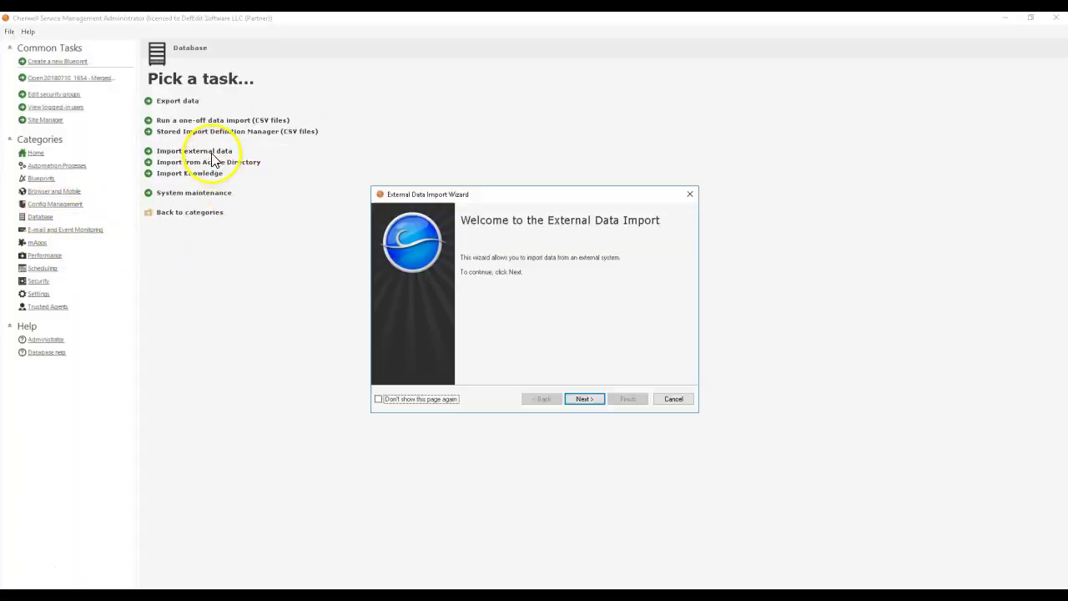
{"action": "left_click", "coordinate": [581, 401]}
{"action": "left_click", "coordinate": [584, 400]}
{"action": "left_click", "coordinate": [545, 399]}
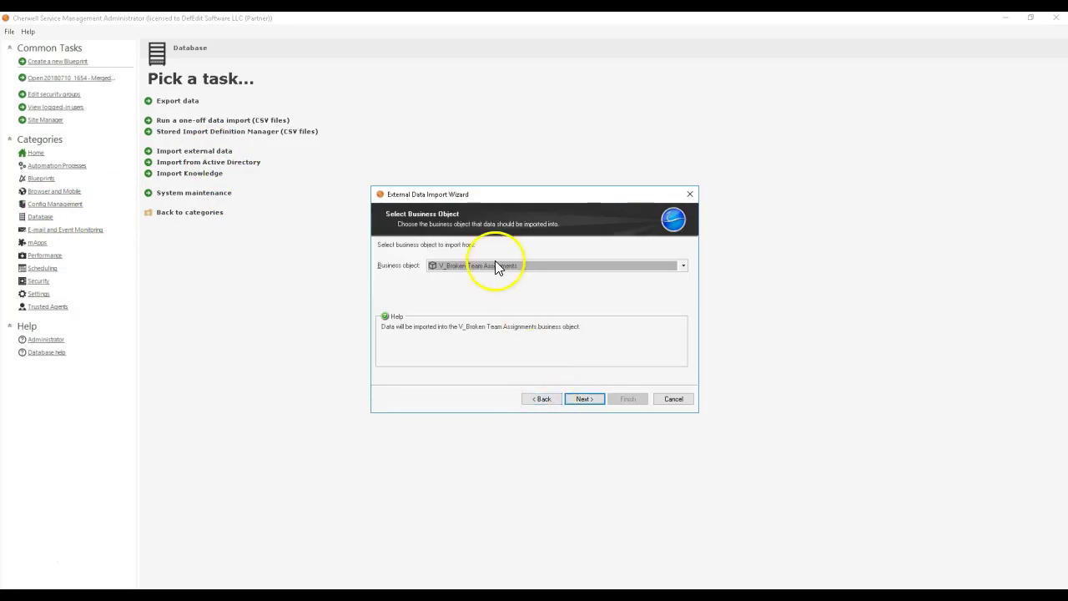
{"action": "left_click", "coordinate": [586, 400]}
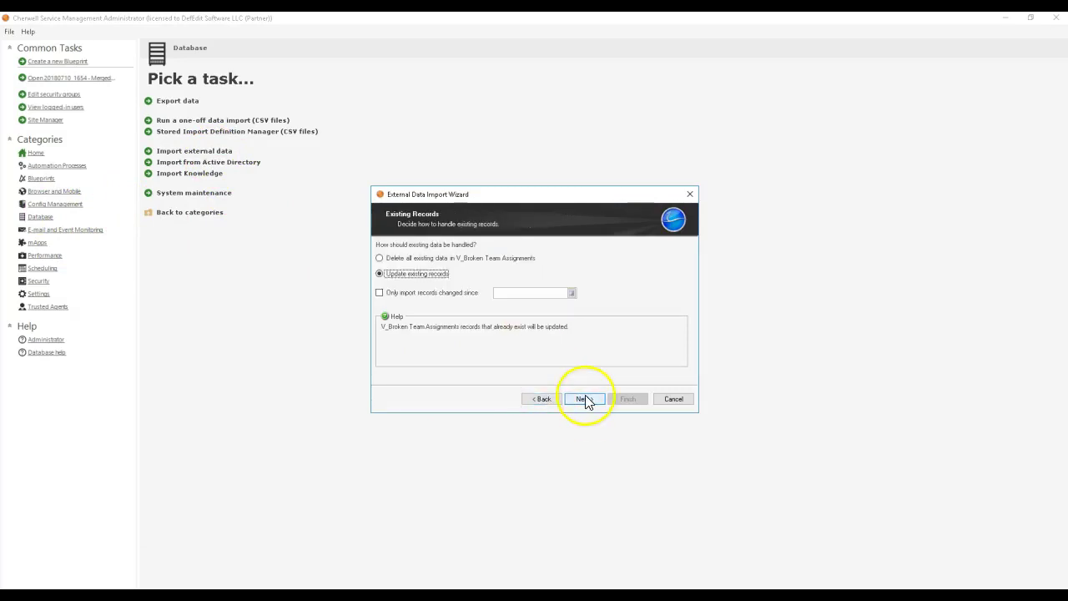
{"action": "left_click", "coordinate": [673, 399]}
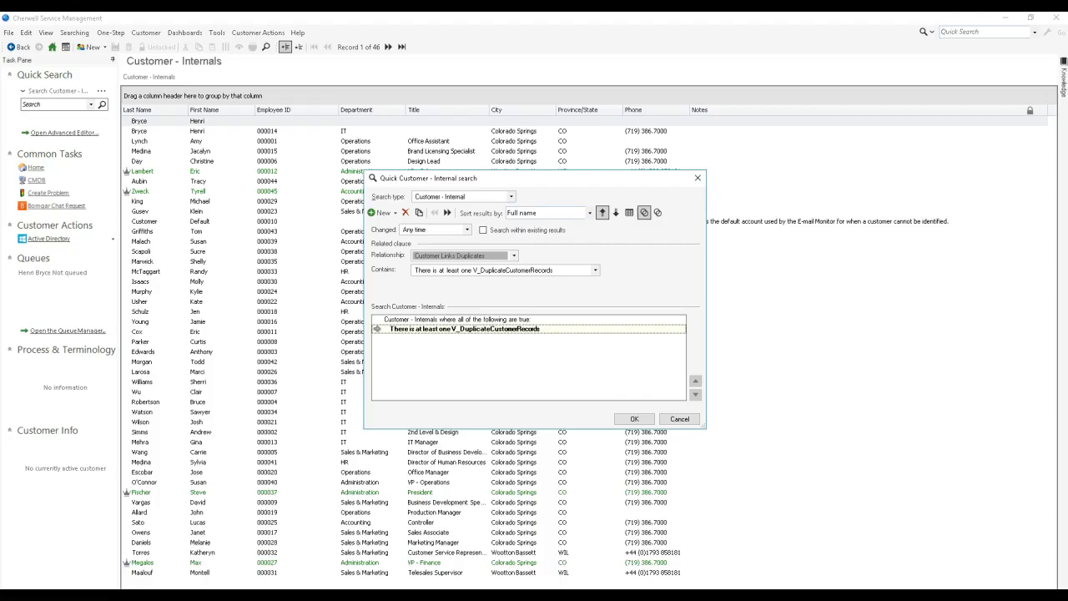
- In Cherwell Service Management, check the relationships available for the Customer - Internal search clause and cancel the quick search
{"action": "left_click", "coordinate": [500, 256]}
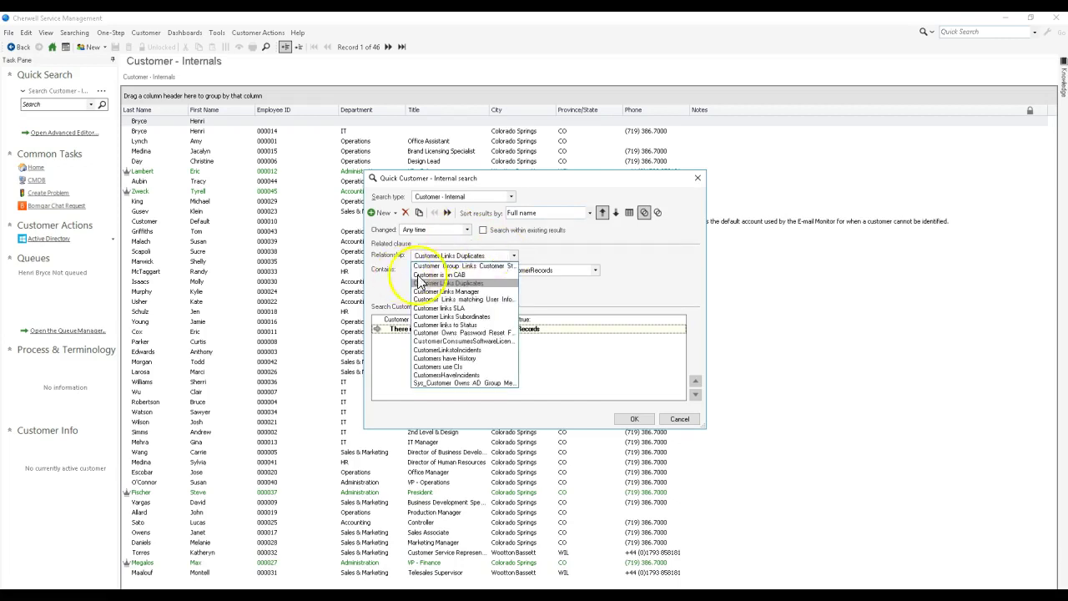
{"action": "left_click", "coordinate": [471, 268]}
{"action": "left_click", "coordinate": [468, 260]}
{"action": "left_click", "coordinate": [470, 262]}
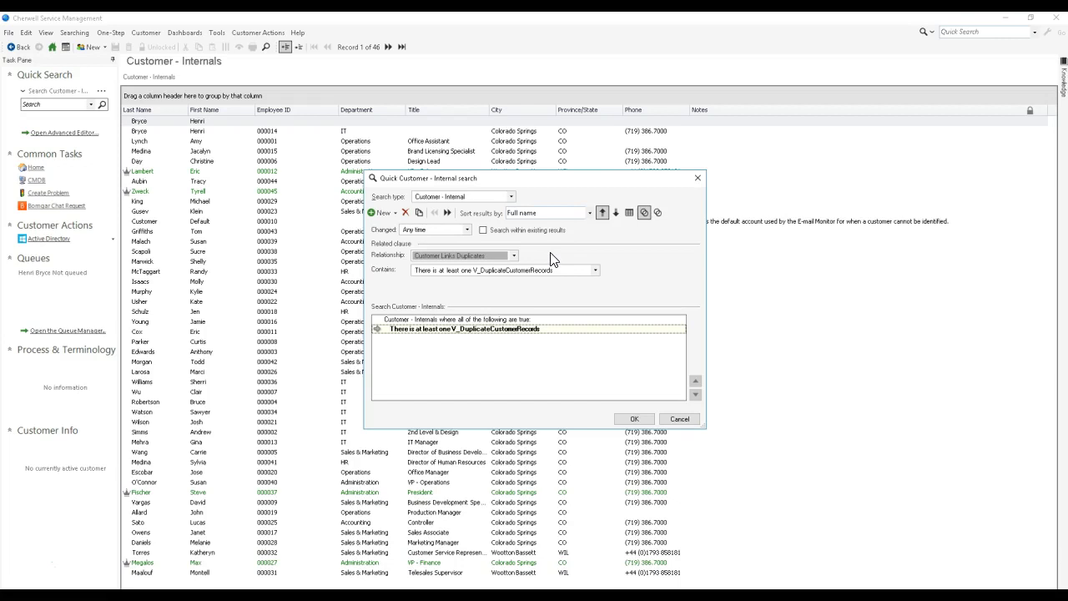
{"action": "left_click", "coordinate": [697, 423]}
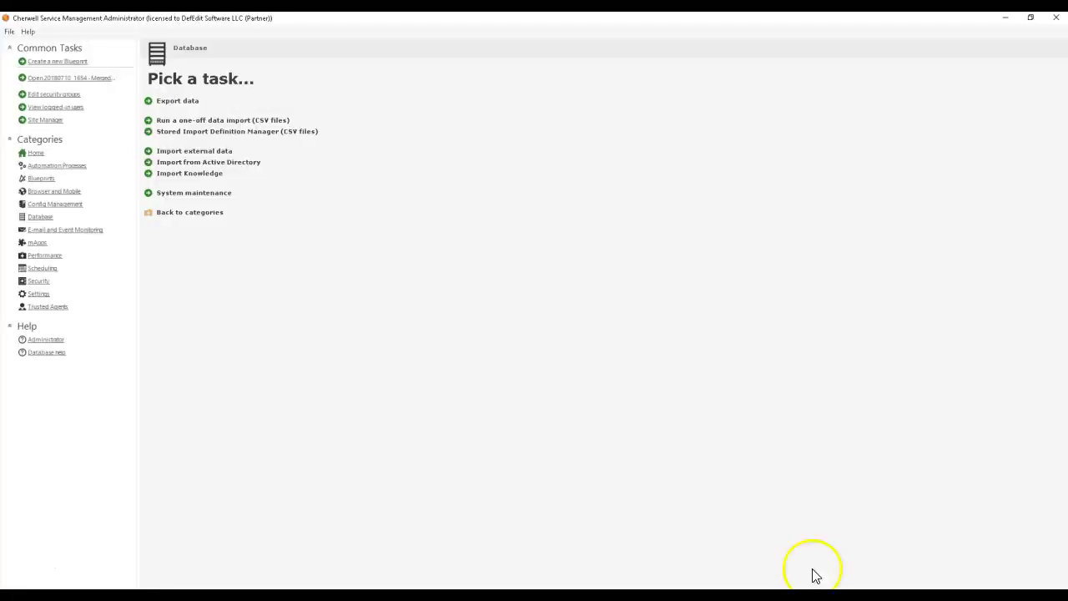
- Back in Cherwell Administrator, reopen the External Data Import wizard, view its business object selection, and cancel it
{"action": "left_click", "coordinate": [220, 152]}
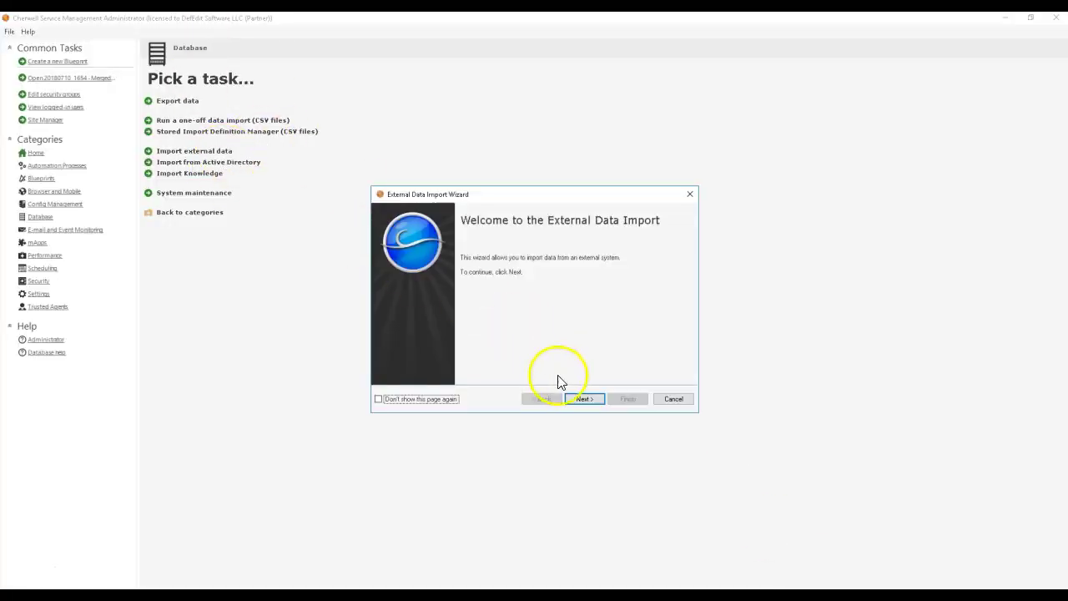
{"action": "left_click", "coordinate": [584, 399]}
{"action": "left_click", "coordinate": [670, 400]}
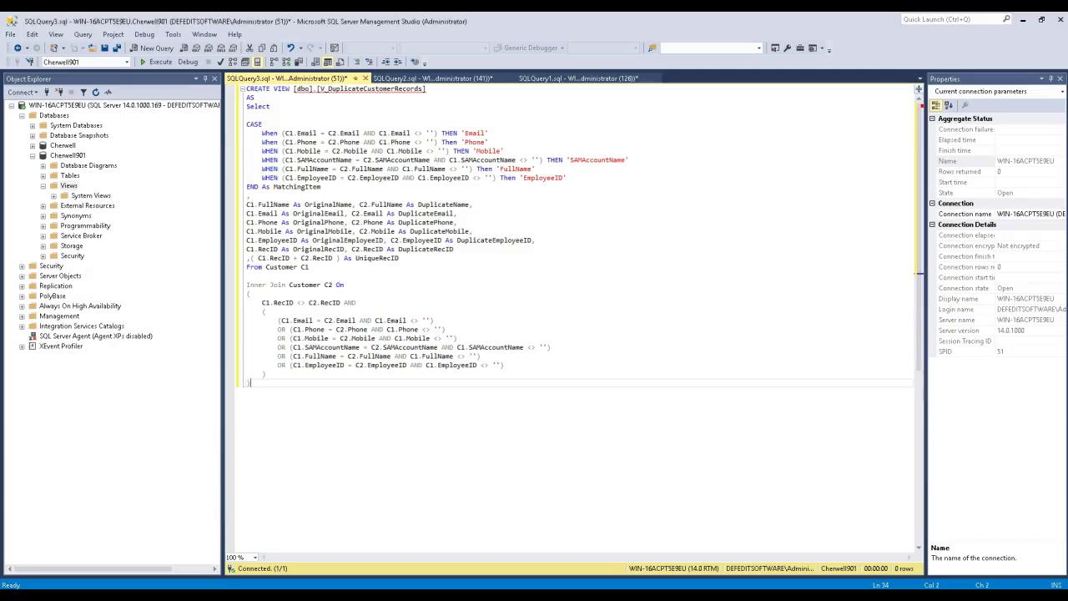
- In SQL Server Management Studio, enlarge the SQLQuery2 results area and compare the OriginalPhone and OriginalMobile columns
{"action": "left_click", "coordinate": [417, 78]}
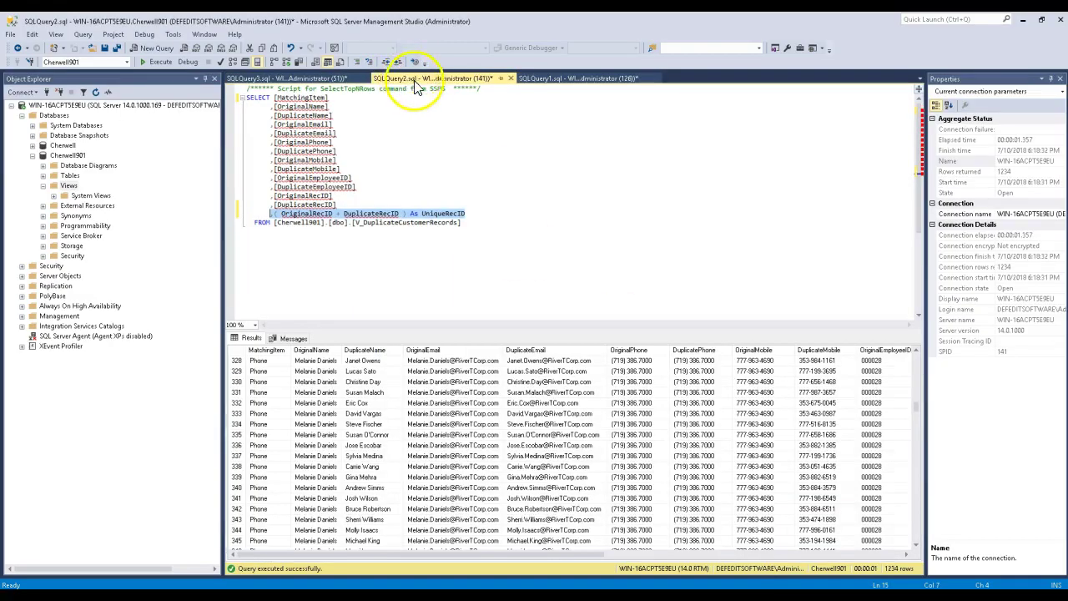
{"action": "left_click_drag", "start_coordinate": [688, 328], "coordinate": [682, 239]}
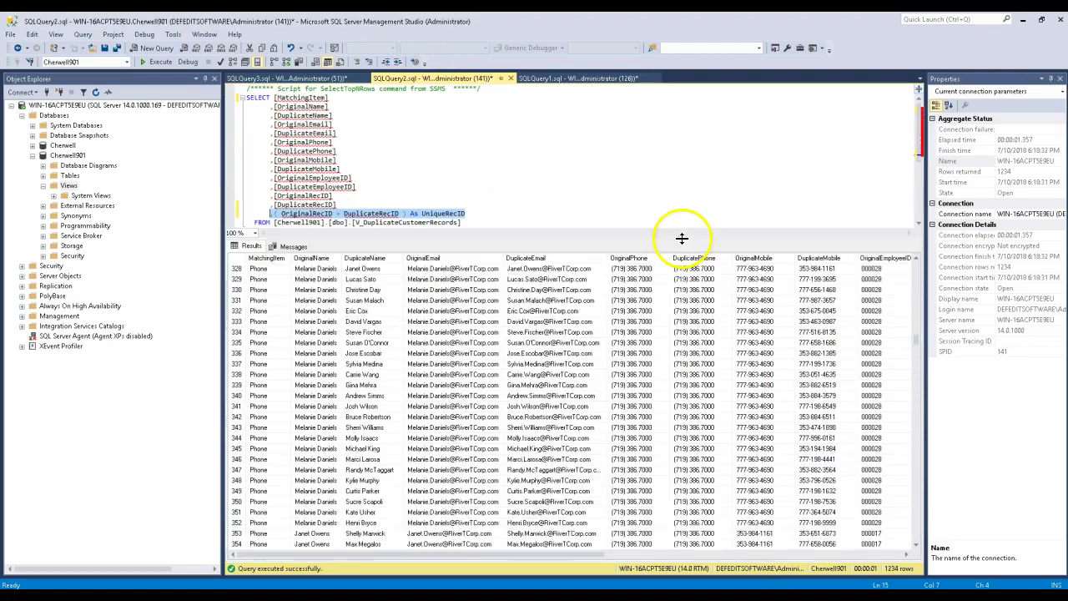
{"action": "left_click_drag", "start_coordinate": [641, 268], "coordinate": [641, 417]}
{"action": "left_click_drag", "start_coordinate": [656, 494], "coordinate": [659, 517]}
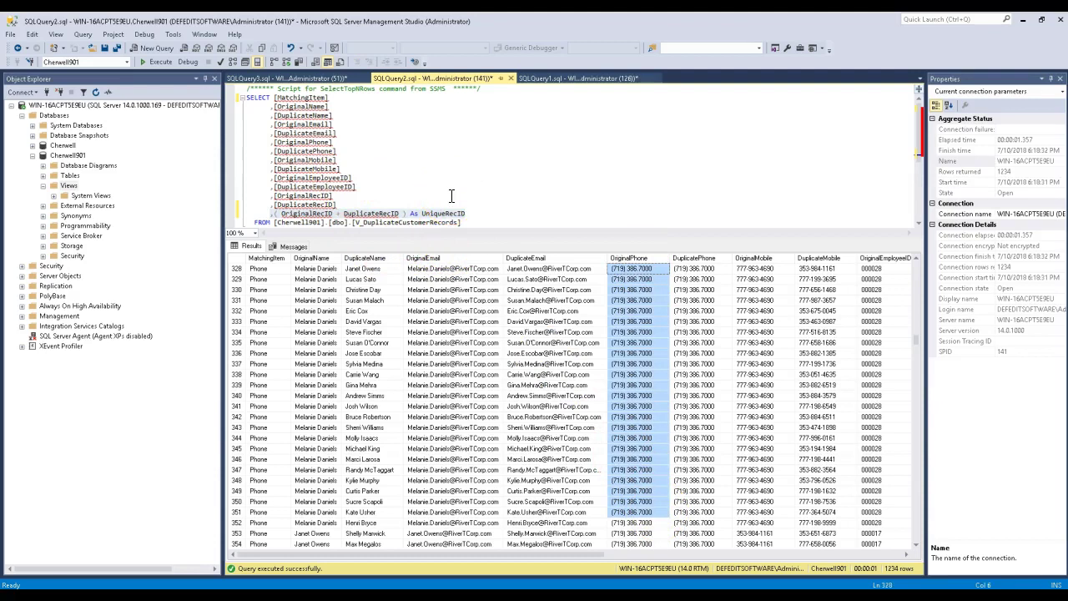
{"action": "left_click_drag", "start_coordinate": [755, 269], "coordinate": [783, 526]}
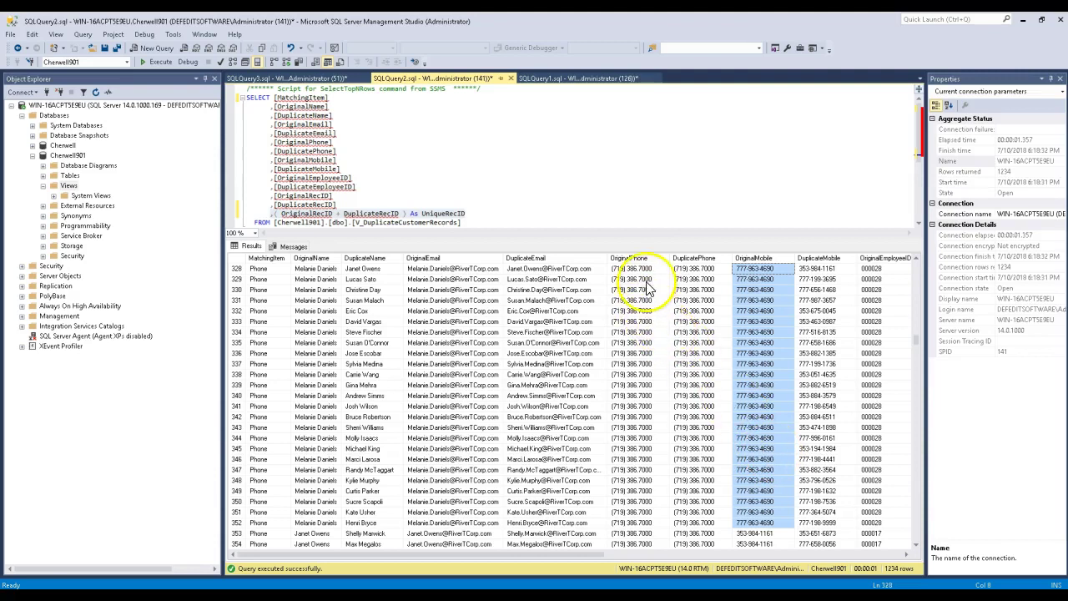
{"action": "left_click_drag", "start_coordinate": [632, 269], "coordinate": [665, 530]}
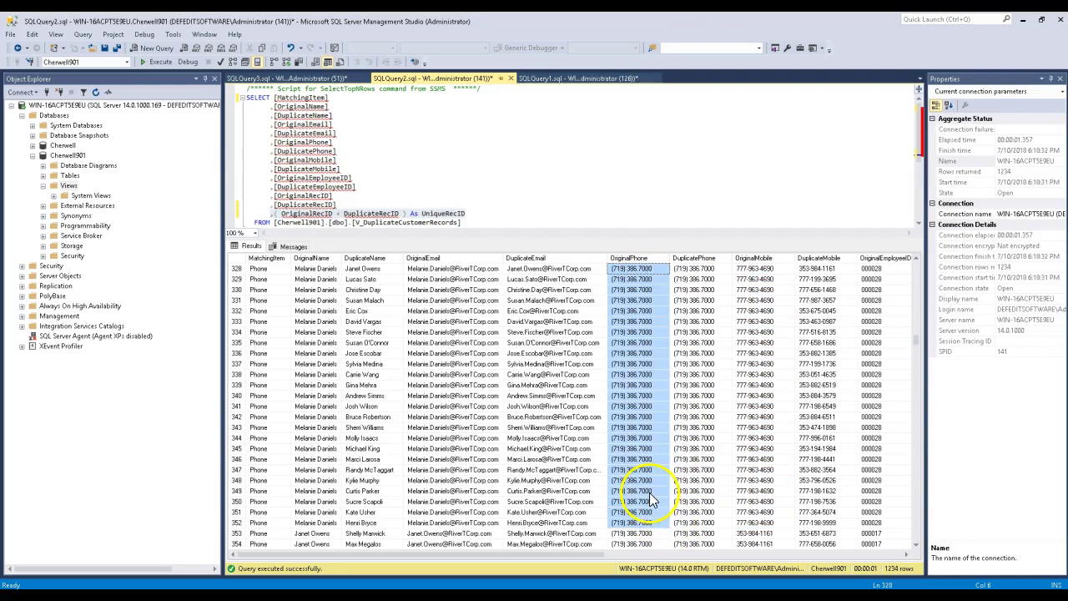
- Examine the duplicate-customer query results for phone matches across the rows, finishing at the first records
{"action": "scroll", "coordinate": [655, 501], "scroll_direction": "down", "scroll_amount": 11}
{"action": "scroll", "coordinate": [654, 499], "scroll_direction": "down", "scroll_amount": 20}
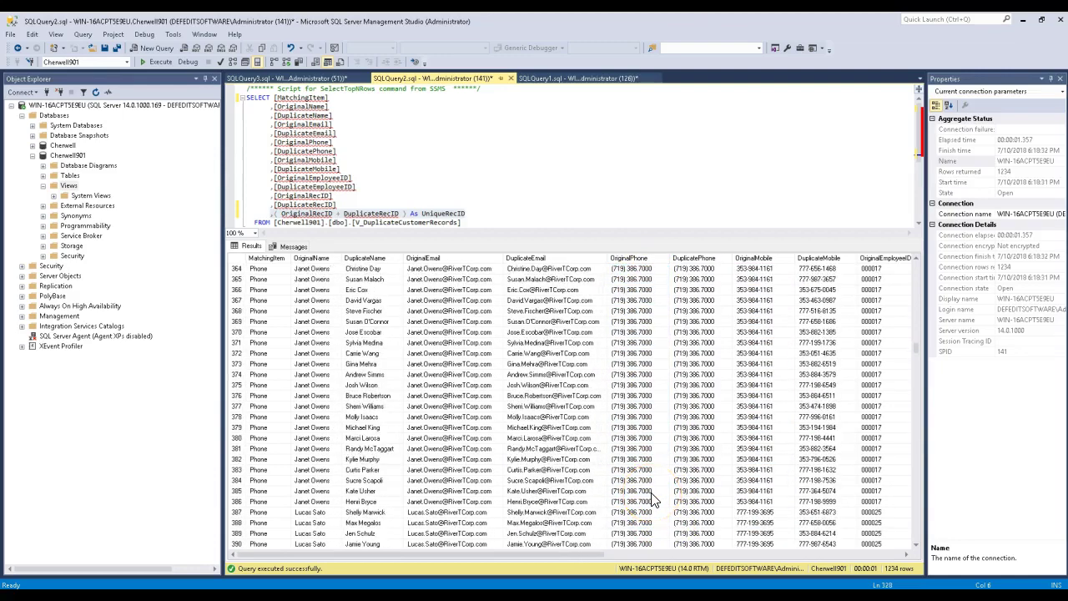
{"action": "scroll", "coordinate": [651, 500], "scroll_direction": "up", "scroll_amount": 20}
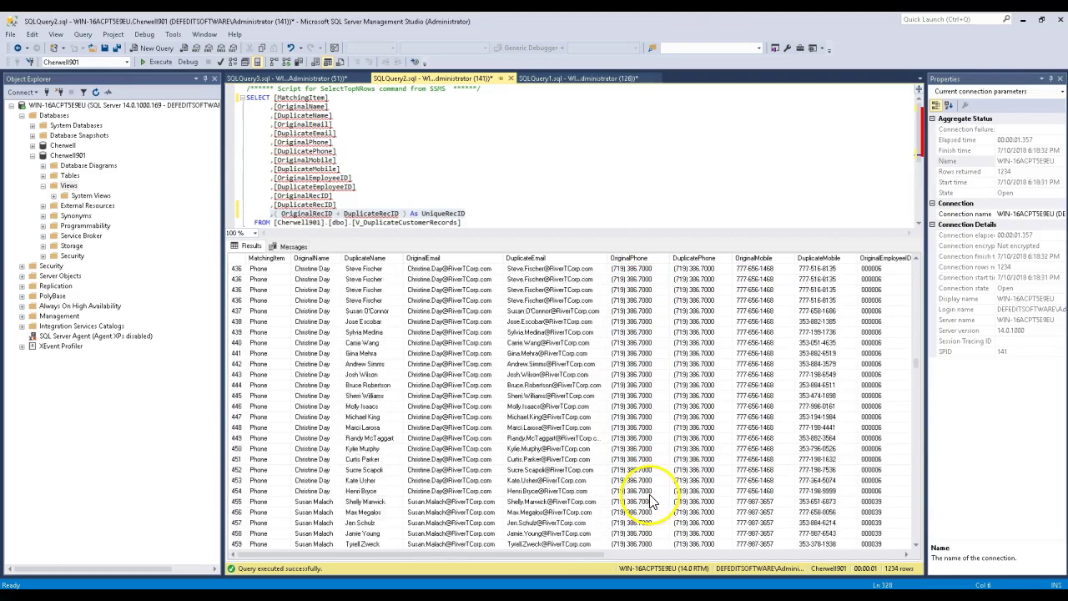
{"action": "scroll", "coordinate": [651, 499], "scroll_direction": "up", "scroll_amount": 20}
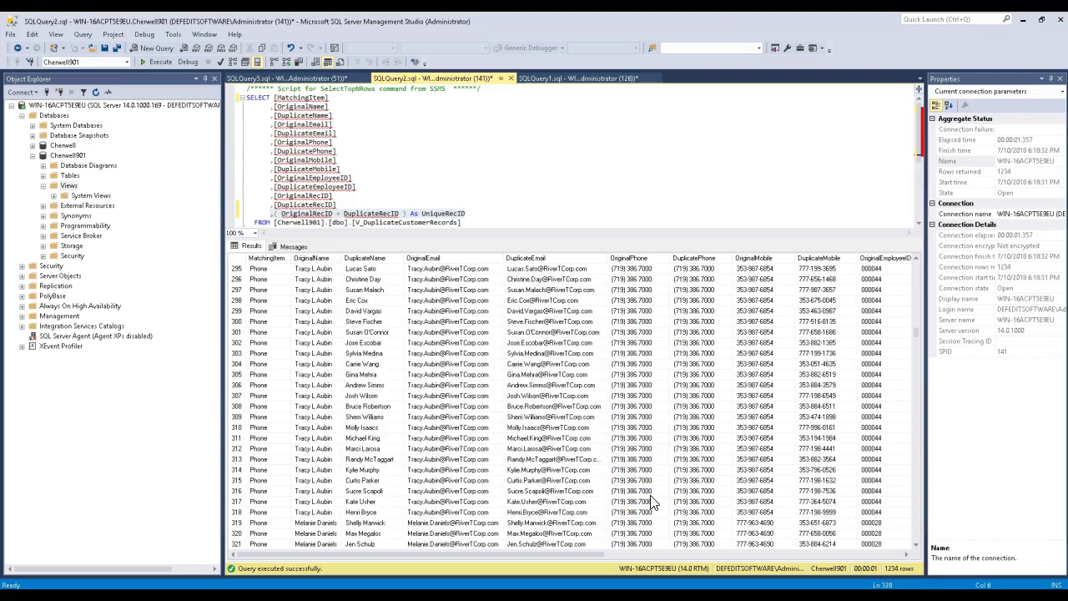
{"action": "scroll", "coordinate": [654, 502], "scroll_direction": "up", "scroll_amount": 20}
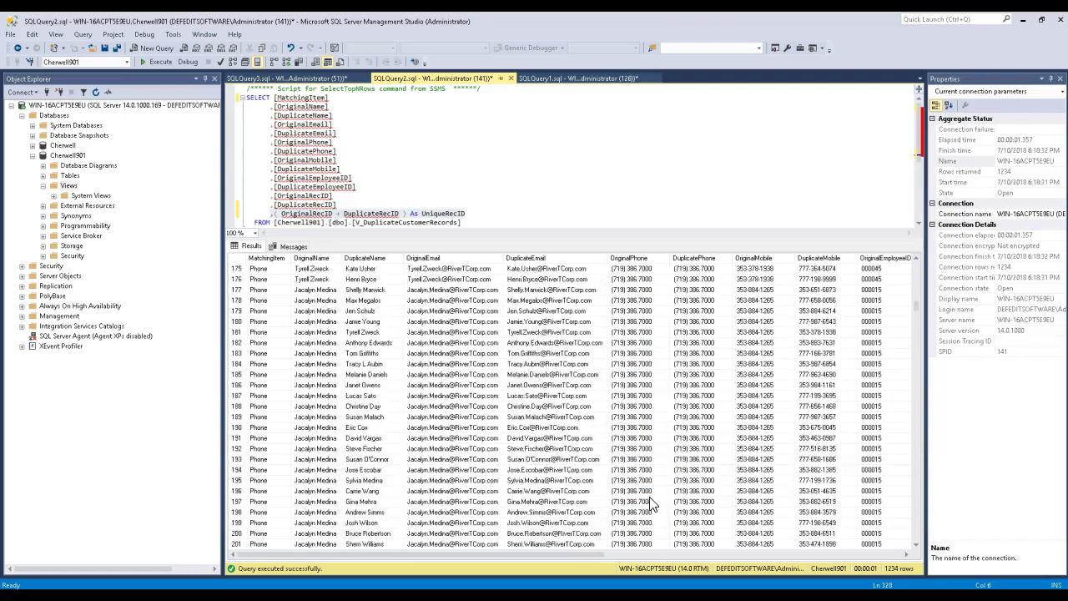
{"action": "scroll", "coordinate": [651, 501], "scroll_direction": "up", "scroll_amount": 17}
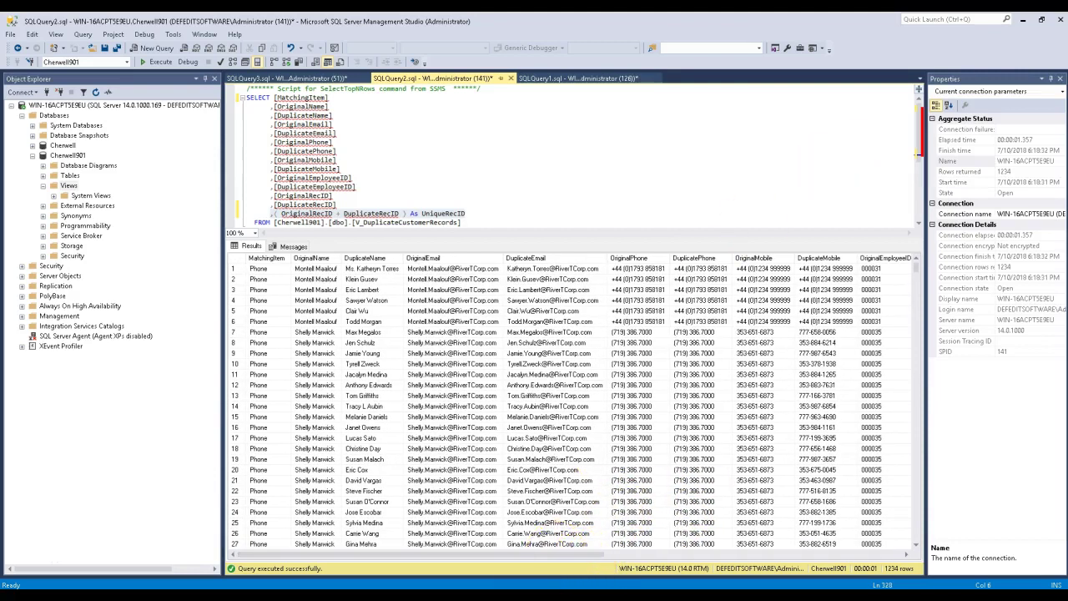
- In Cherwell Service Management, create a user One-Step for Customer - Internal named Clear Phone Numbers
{"action": "left_click", "coordinate": [1024, 18]}
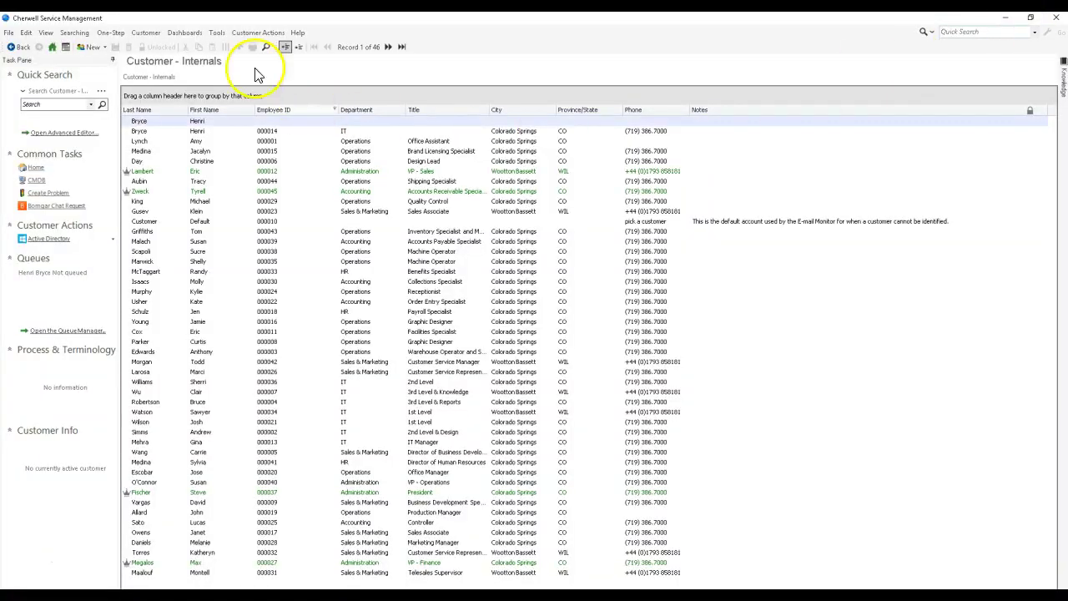
{"action": "left_click", "coordinate": [111, 32]}
{"action": "left_click", "coordinate": [133, 47]}
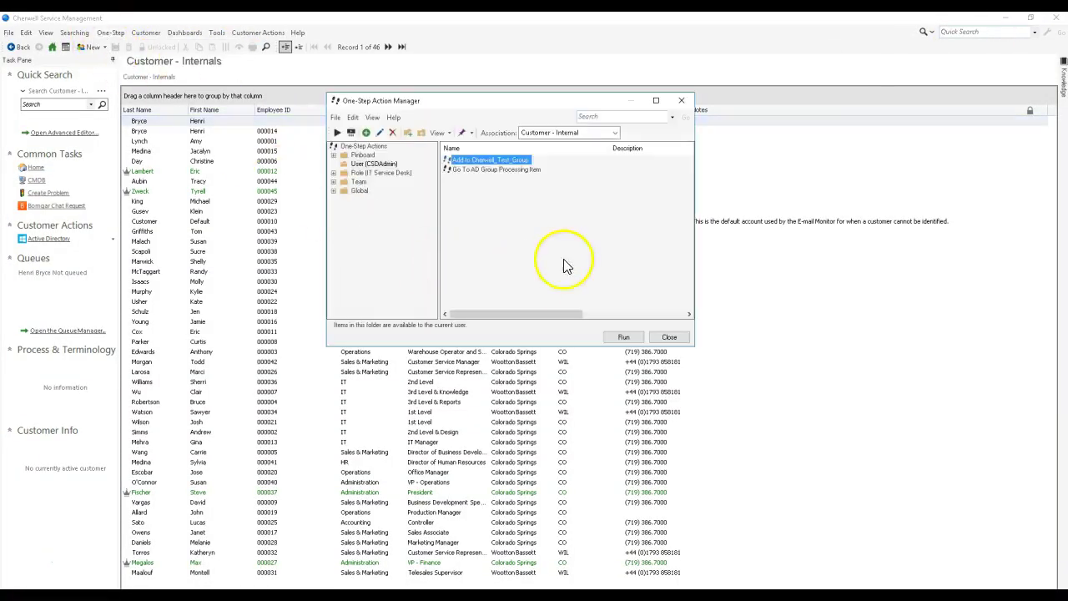
{"action": "right_click", "coordinate": [518, 205]}
{"action": "left_click", "coordinate": [543, 238]}
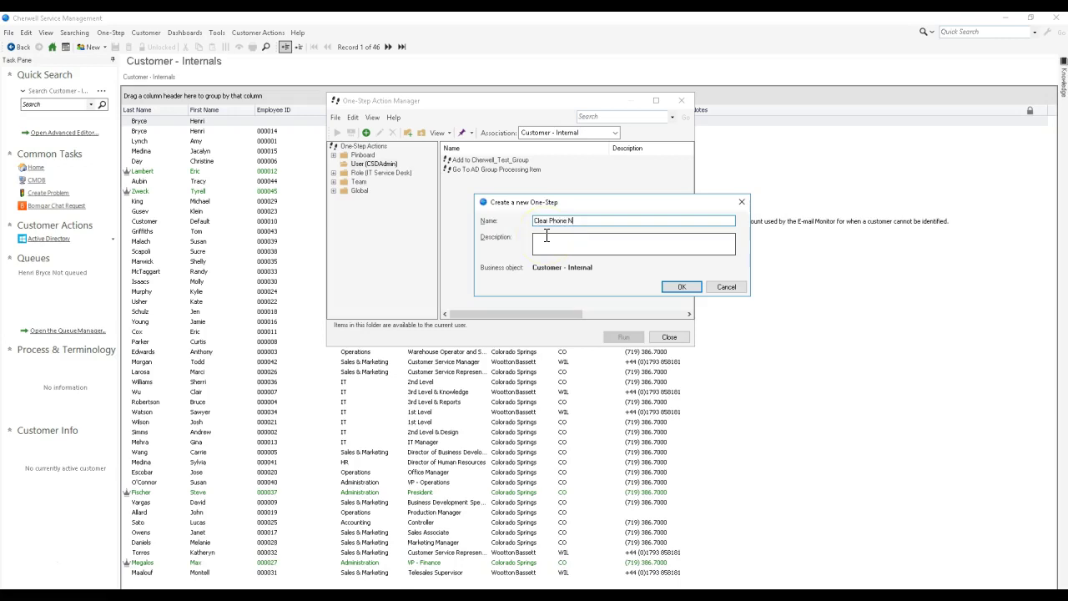
{"action": "key", "text": "Return"}
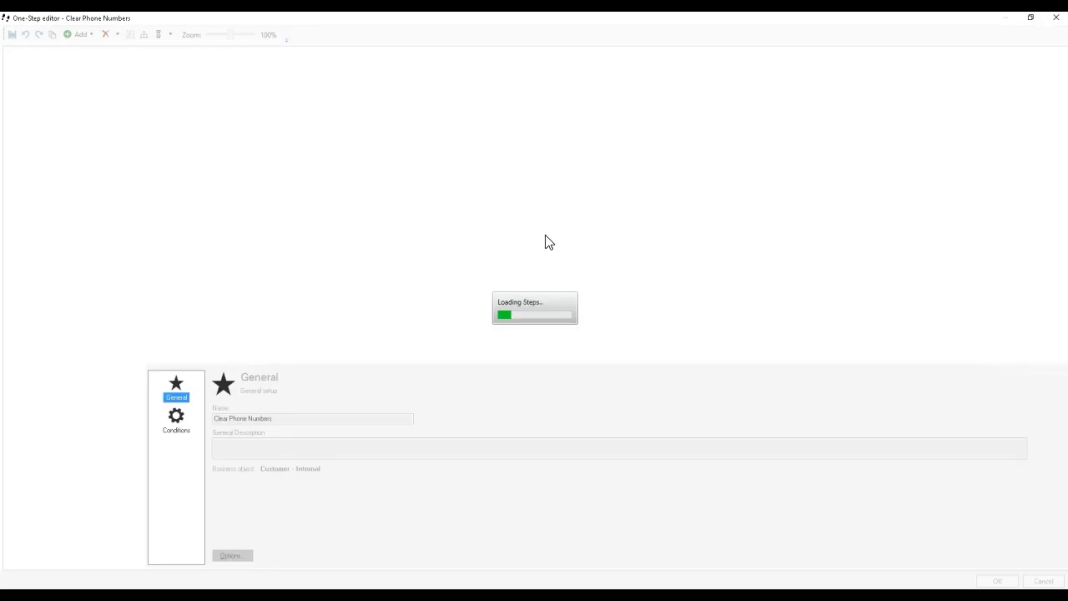
- Add an Update a Business Object action that clears Phone and Mobile and saves the business object after the action, and save the One-Step
{"action": "left_click_drag", "start_coordinate": [66, 428], "coordinate": [330, 213]}
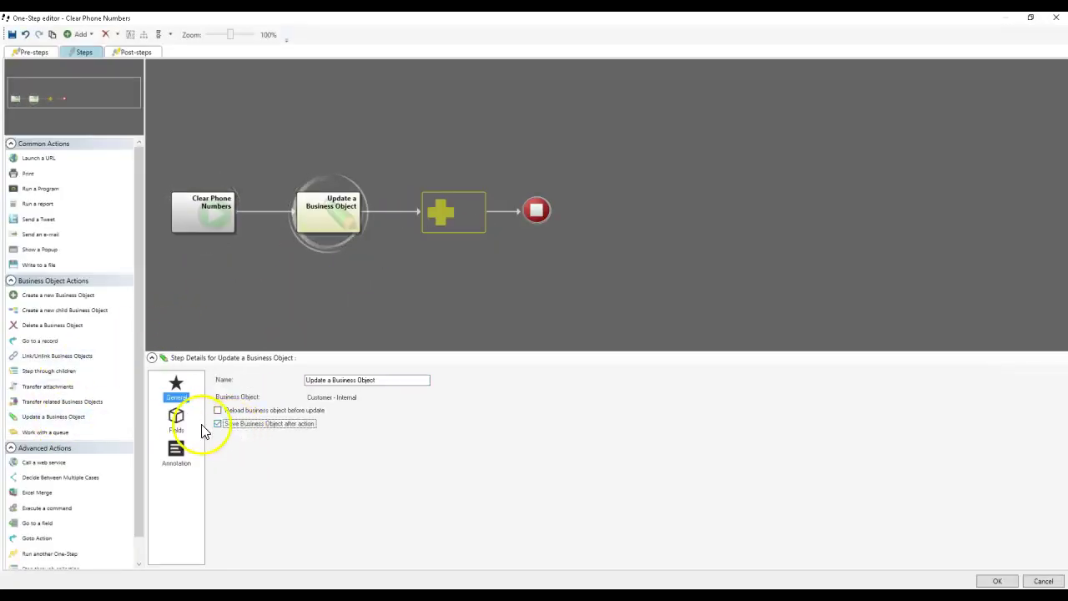
{"action": "left_click", "coordinate": [176, 419]}
{"action": "left_click", "coordinate": [288, 419]}
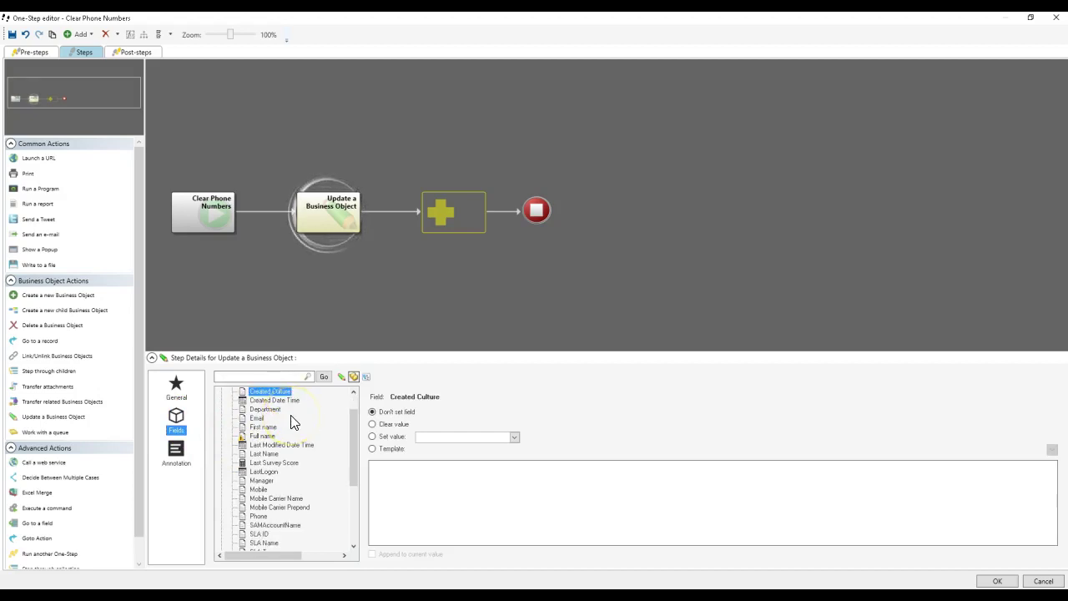
{"action": "scroll", "coordinate": [292, 421], "scroll_direction": "down", "scroll_amount": 4}
{"action": "left_click", "coordinate": [258, 436]}
{"action": "left_click", "coordinate": [382, 424]}
{"action": "left_click", "coordinate": [258, 409]}
{"action": "left_click", "coordinate": [389, 424]}
{"action": "left_click", "coordinate": [997, 581]}
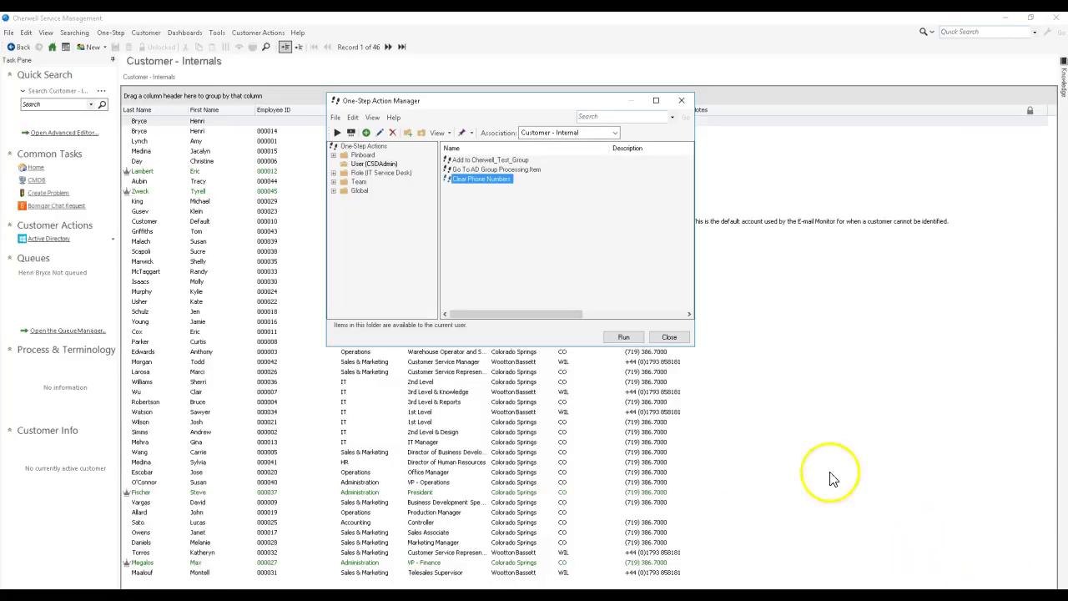
- Run the Clear Phone Numbers One-Step on all listed Customer - Internal records
{"action": "right_click", "coordinate": [467, 189]}
{"action": "left_click", "coordinate": [476, 203]}
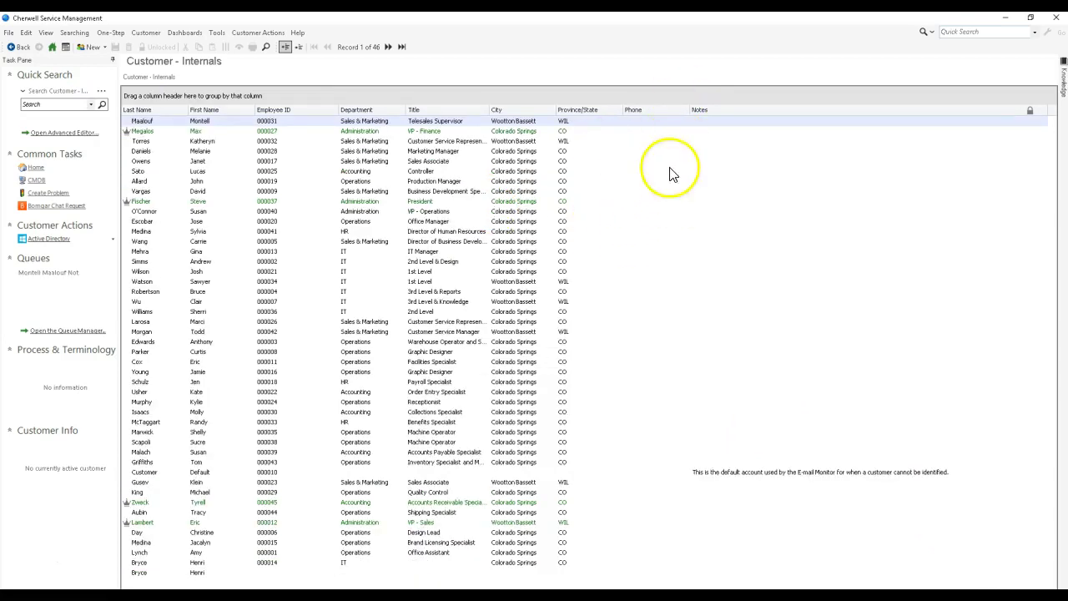
- Switch to SQL Server Management Studio and rerun the SQLQuery2 select on V_DuplicateCustomerRecords
{"action": "left_click", "coordinate": [762, 595]}
{"action": "left_click", "coordinate": [577, 196]}
{"action": "key", "text": "F5"}
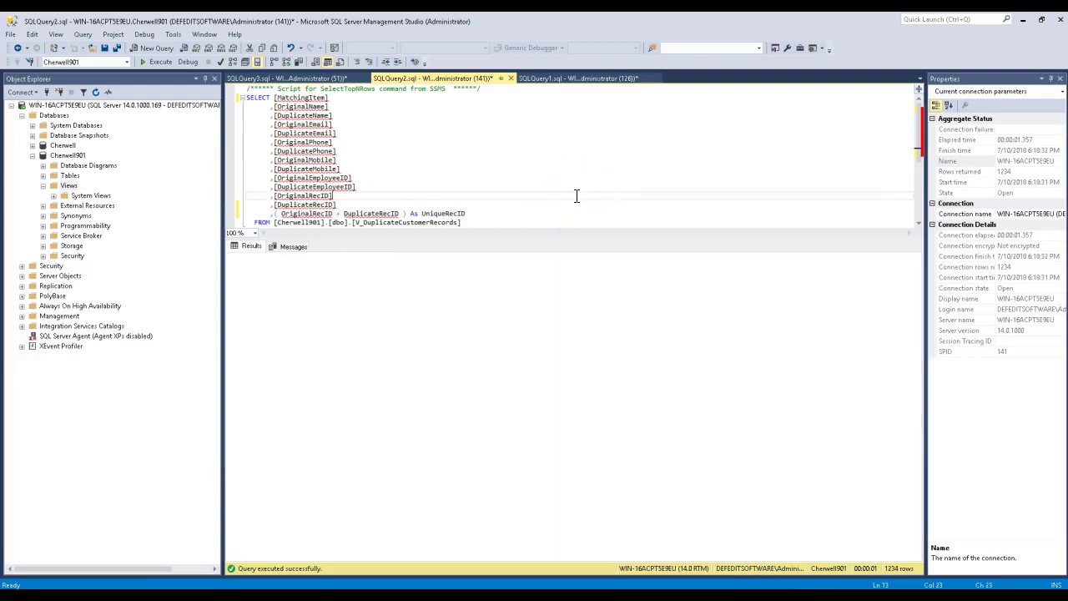
{"action": "left_click", "coordinate": [525, 215]}
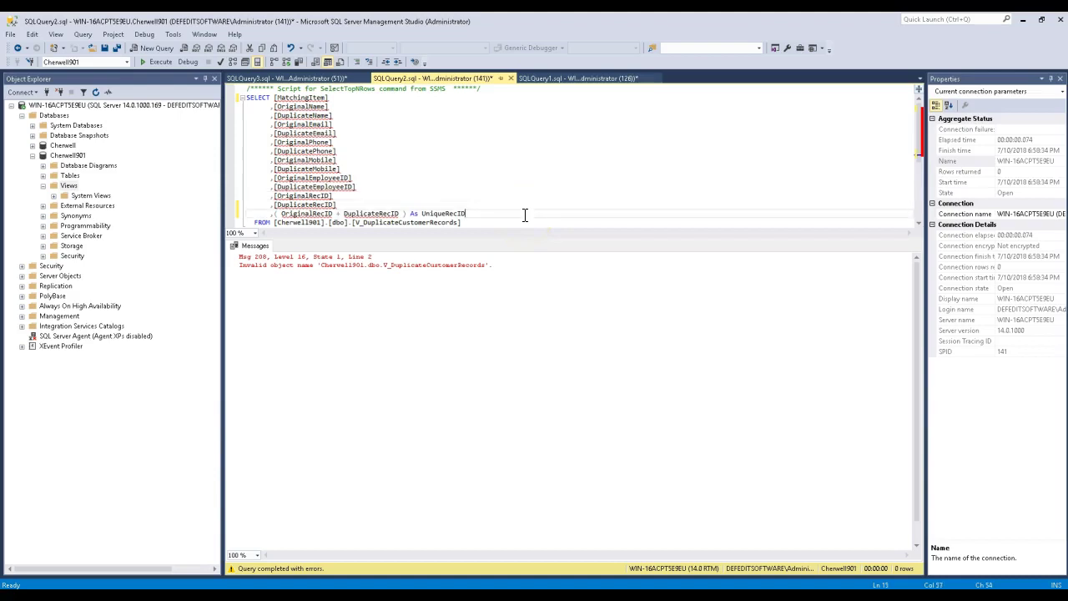
- Delete the UniqueRecID column line from the SQLQuery2 select on V_DuplicateCustomerRecords
{"action": "left_click", "coordinate": [507, 222]}
{"action": "left_click", "coordinate": [490, 213]}
{"action": "key", "text": "shift+Home"}
{"action": "key", "text": "Delete"}
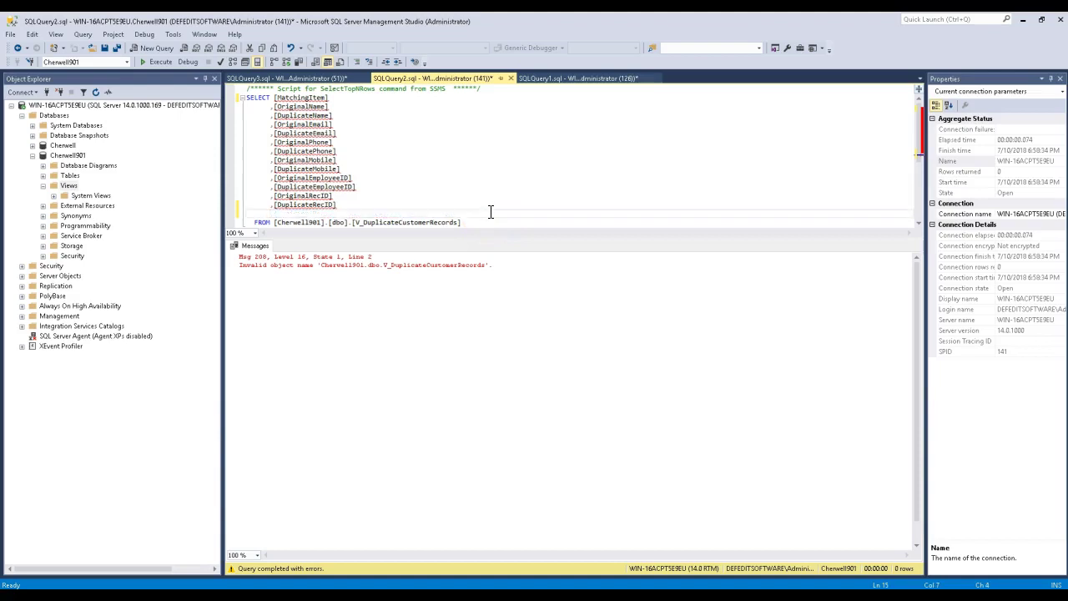
- Refresh the Cherwell901 Views folder and execute the CREATE VIEW script for V_DuplicateCustomerRecords in SQLQuery3
{"action": "double_click", "coordinate": [433, 223]}
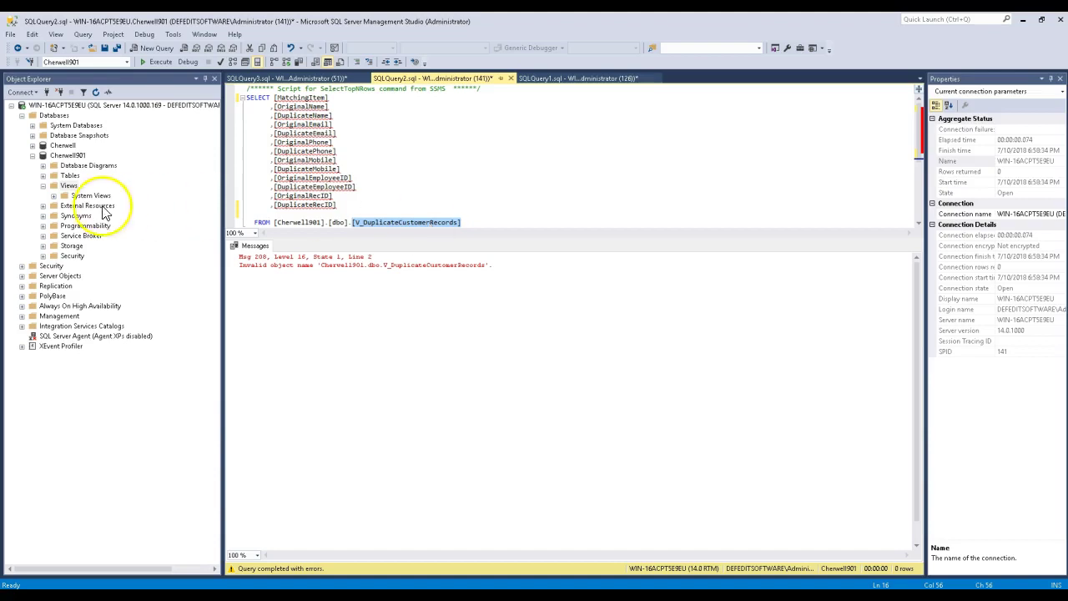
{"action": "right_click", "coordinate": [70, 186]}
{"action": "left_click", "coordinate": [96, 261]}
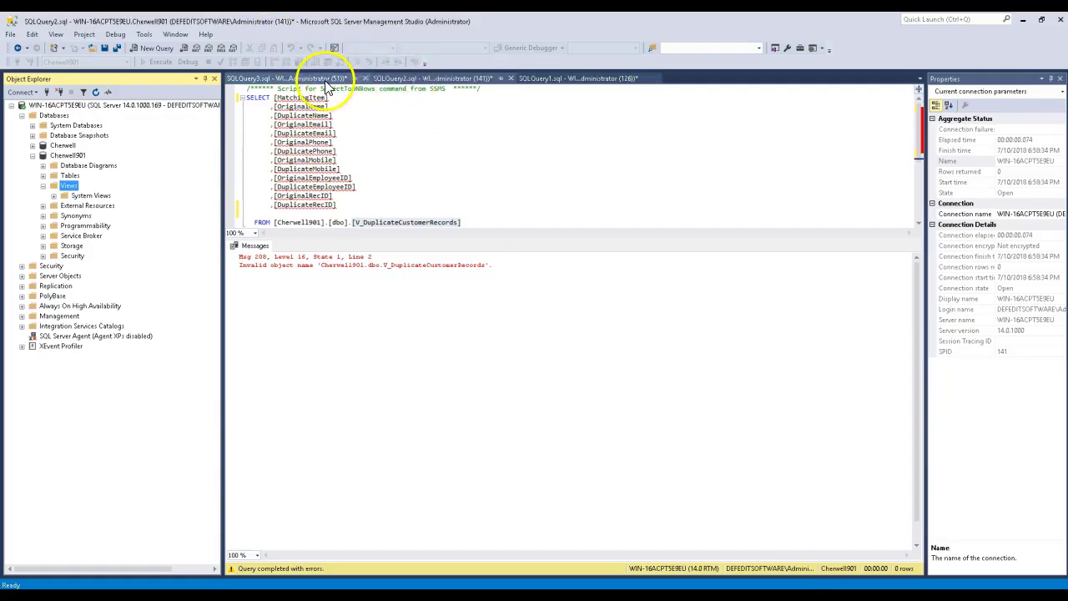
{"action": "left_click", "coordinate": [329, 78]}
{"action": "left_click", "coordinate": [399, 213]}
{"action": "key", "text": "F5"}
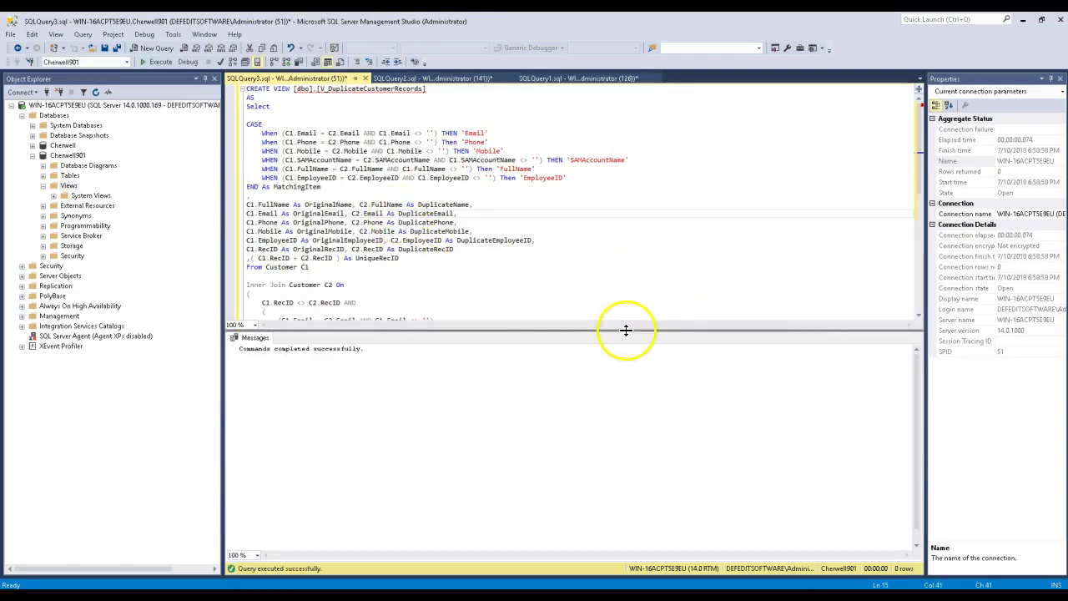
{"action": "left_click_drag", "start_coordinate": [625, 330], "coordinate": [622, 405]}
- Return to SQLQuery2 and rerun the select on V_DuplicateCustomerRecords
{"action": "left_click", "coordinate": [439, 78]}
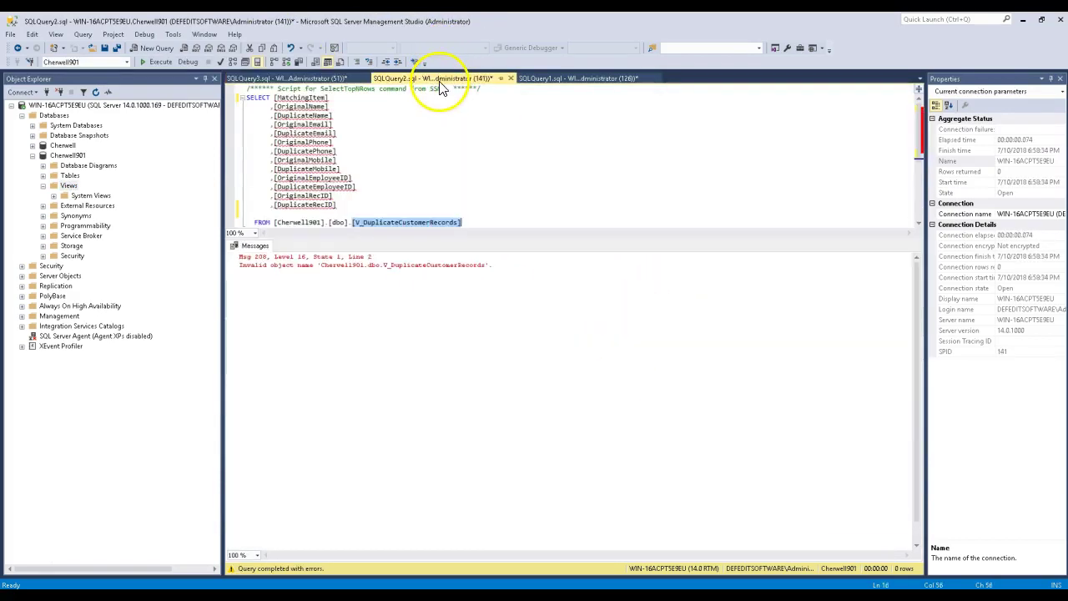
{"action": "left_click", "coordinate": [459, 195]}
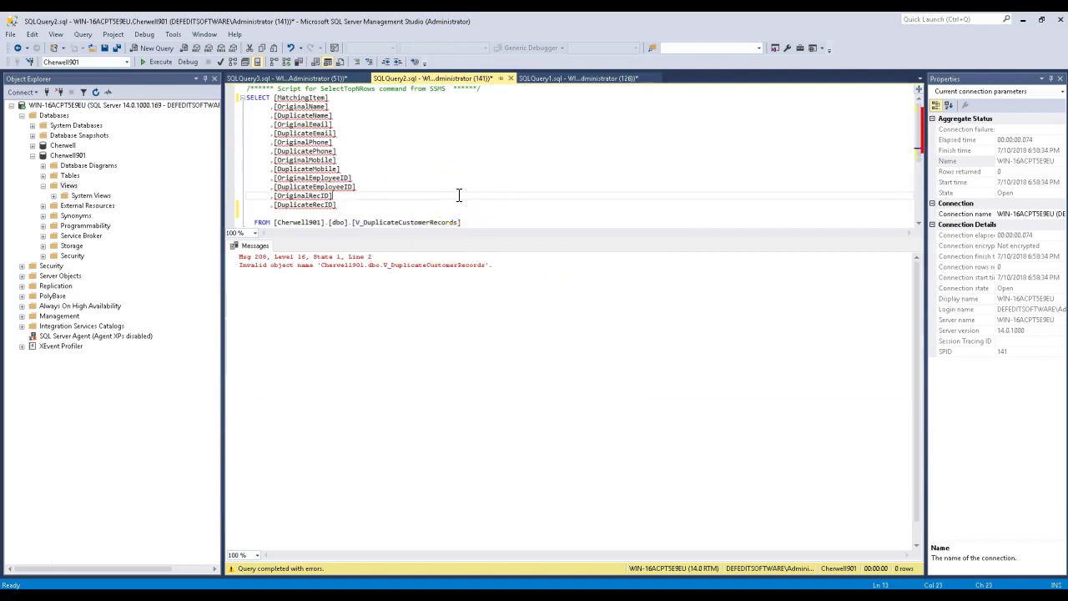
{"action": "key", "text": "F5"}
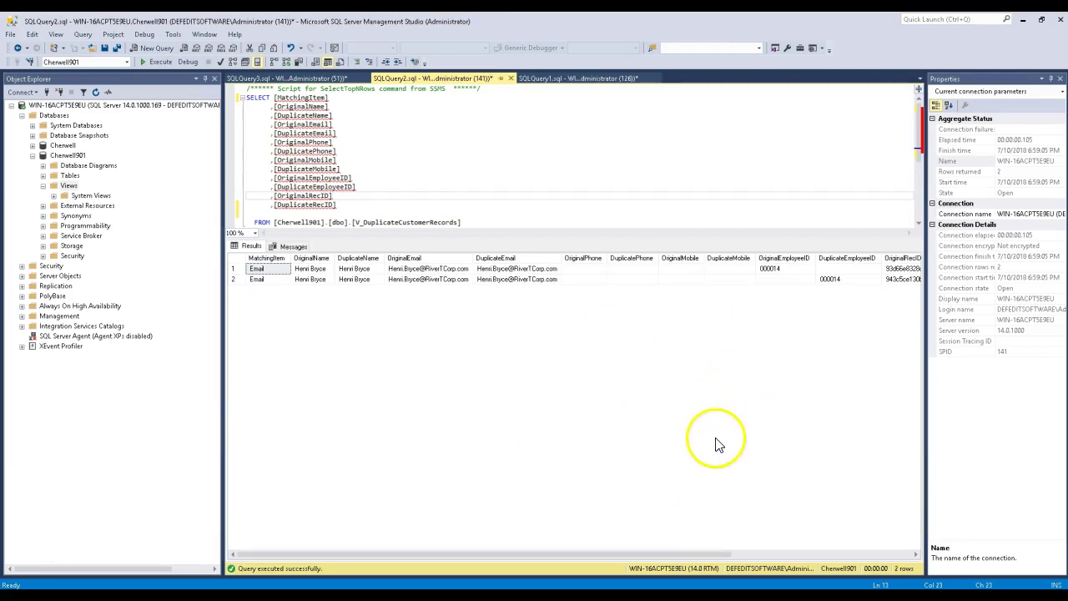
- Compare the original and duplicate record IDs, employee IDs and e-mails in the query result rows
{"action": "left_click_drag", "start_coordinate": [630, 557], "coordinate": [854, 552]}
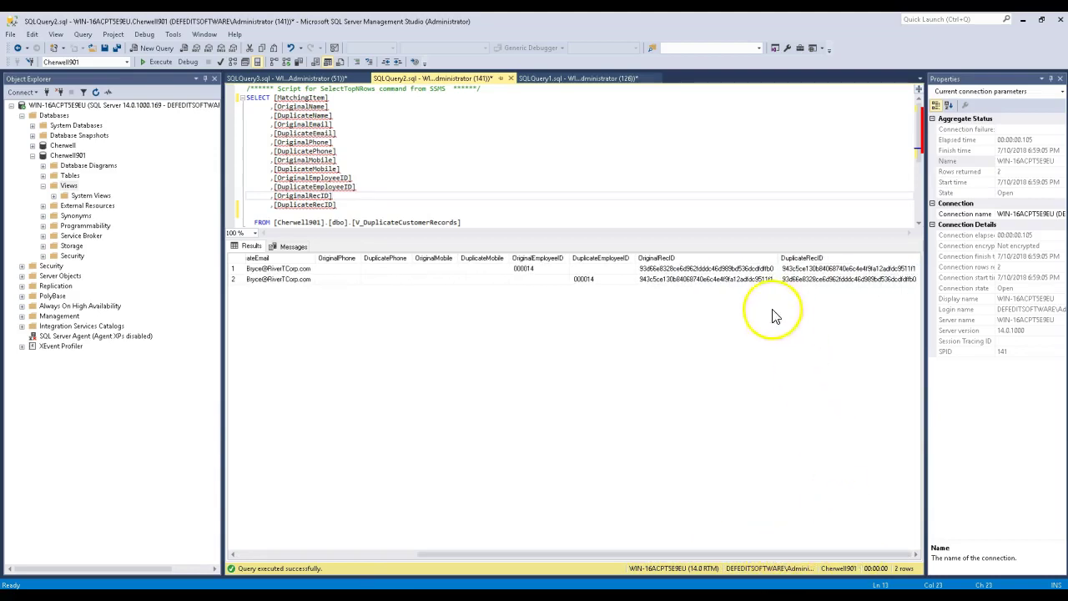
{"action": "left_click", "coordinate": [743, 271]}
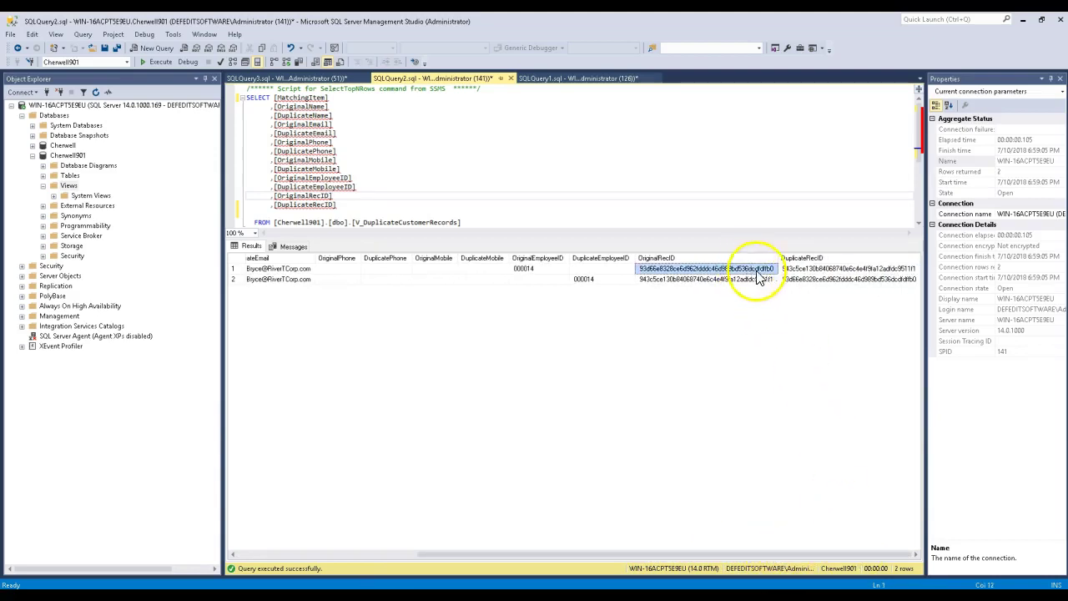
{"action": "left_click", "coordinate": [824, 269]}
{"action": "left_click", "coordinate": [770, 271]}
{"action": "left_click", "coordinate": [775, 279]}
{"action": "left_click", "coordinate": [798, 279]}
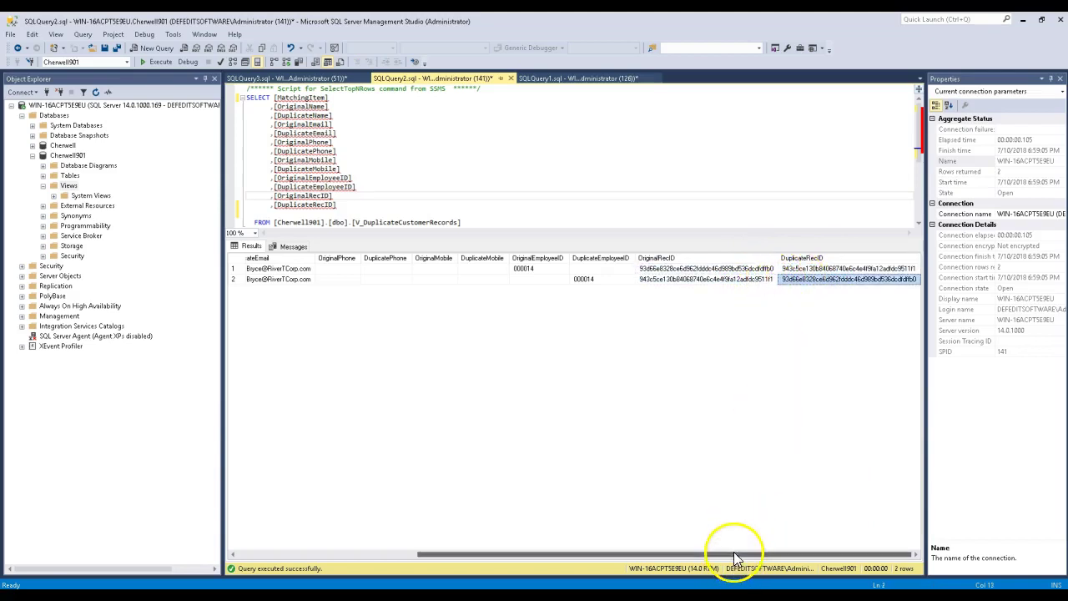
{"action": "left_click_drag", "start_coordinate": [734, 552], "coordinate": [684, 553]}
{"action": "left_click_drag", "start_coordinate": [666, 279], "coordinate": [616, 268]}
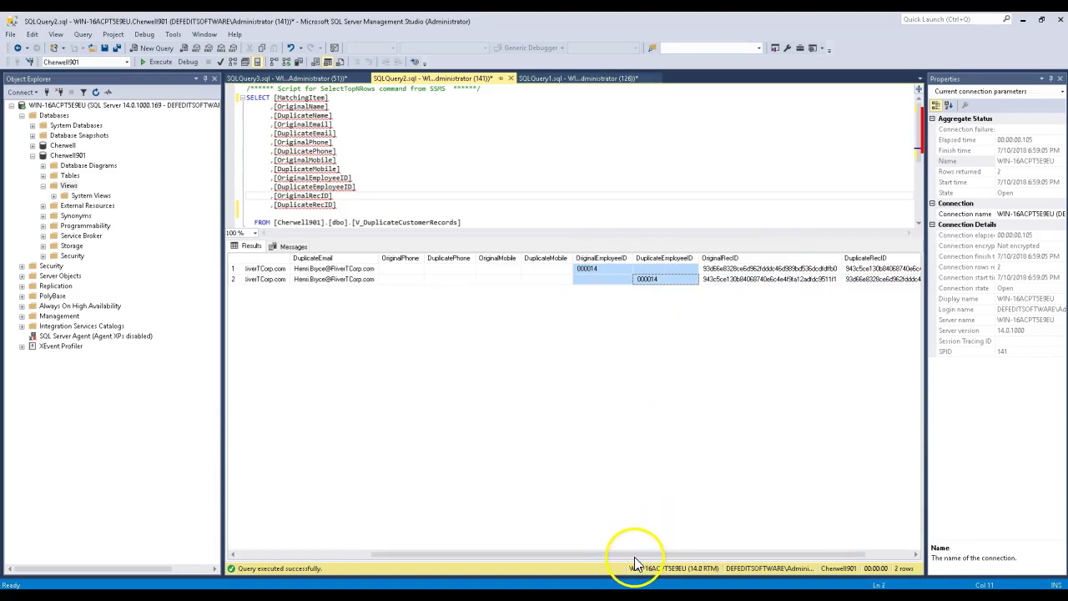
{"action": "left_click_drag", "start_coordinate": [631, 555], "coordinate": [498, 555]}
{"action": "left_click_drag", "start_coordinate": [423, 275], "coordinate": [501, 293]}
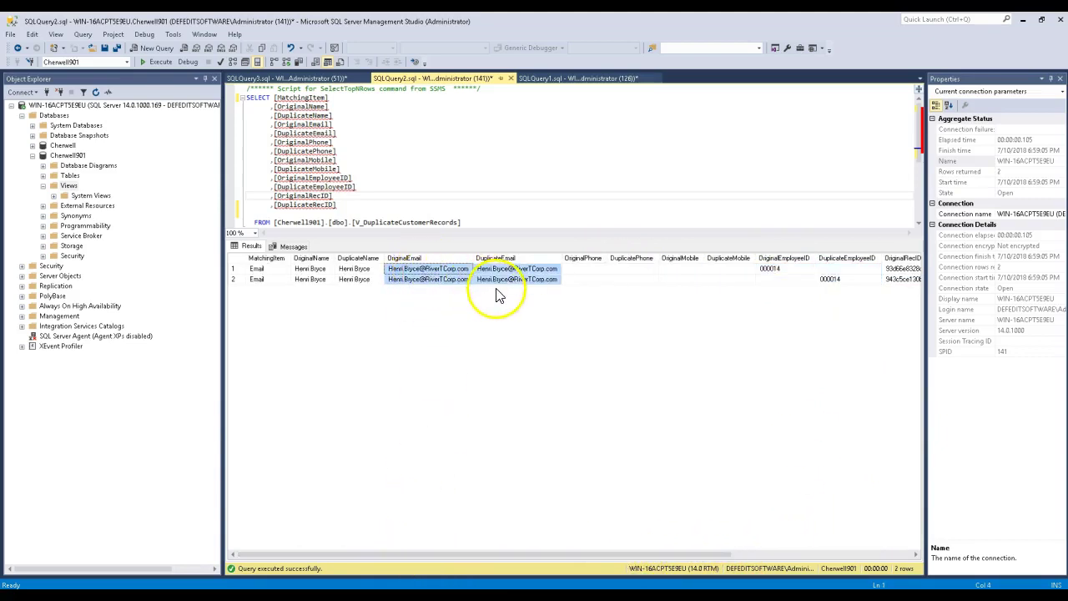
- Switch to Cherwell Service Management, sort the Customer - Internal list by first name, and compare the two records with the same full name
{"action": "left_click", "coordinate": [1024, 19]}
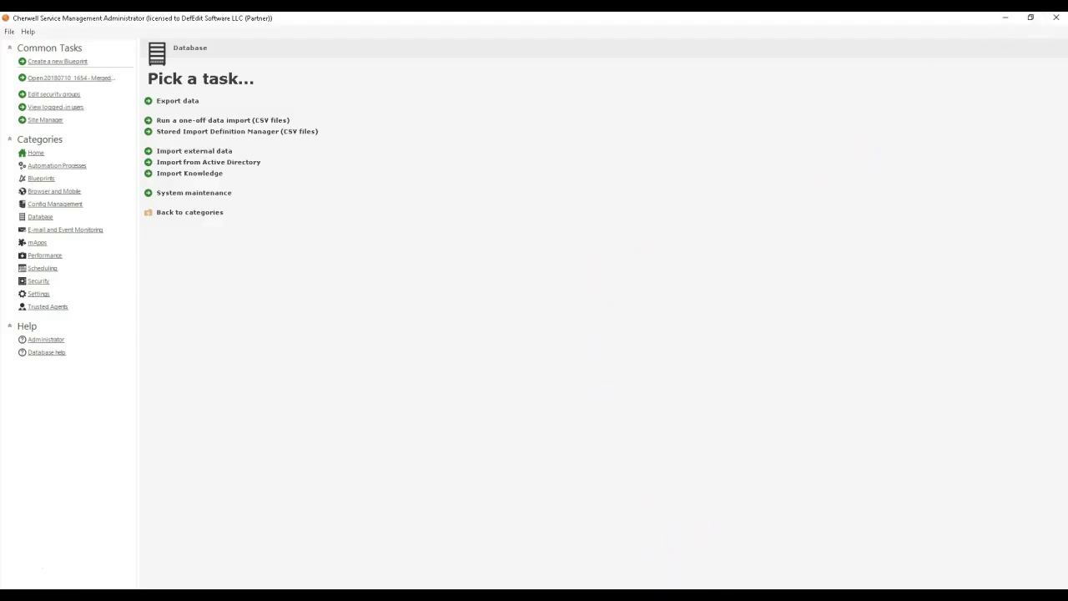
{"action": "left_click", "coordinate": [567, 584]}
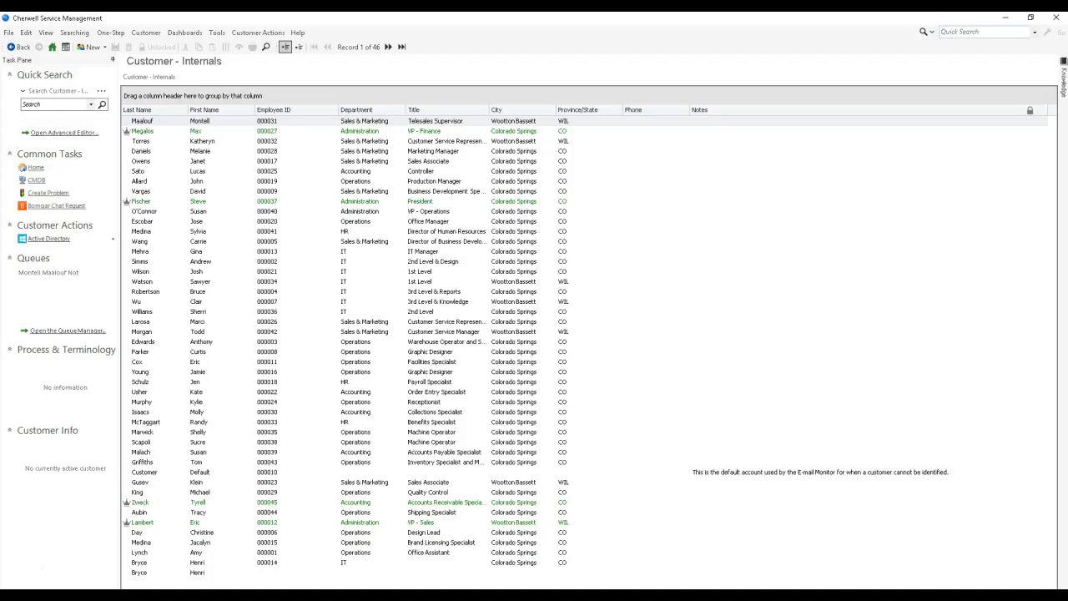
{"action": "left_click", "coordinate": [197, 112]}
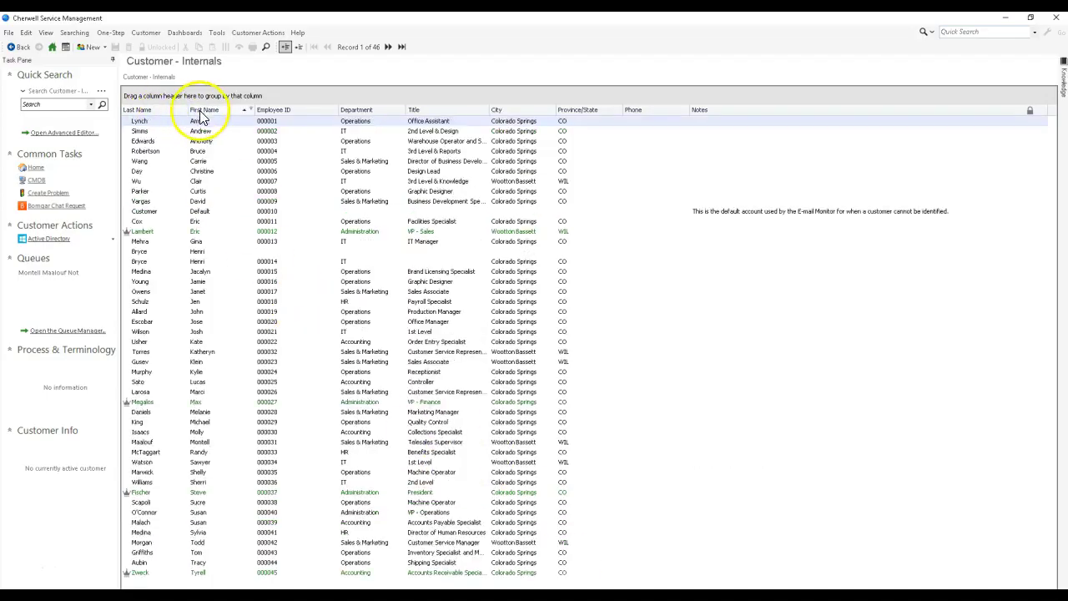
{"action": "left_click", "coordinate": [188, 252]}
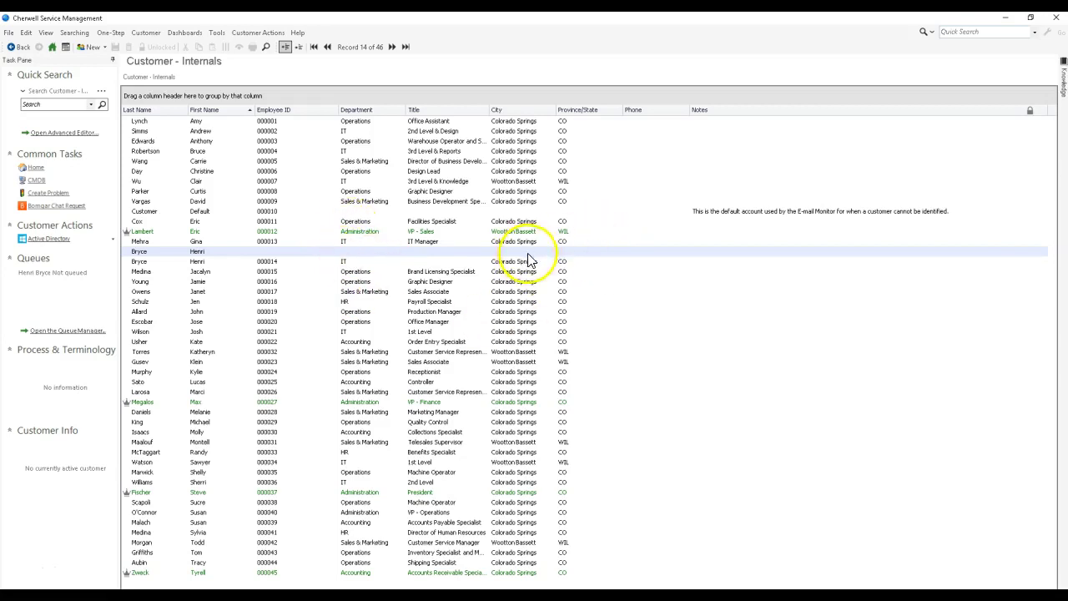
{"action": "left_click", "coordinate": [191, 261]}
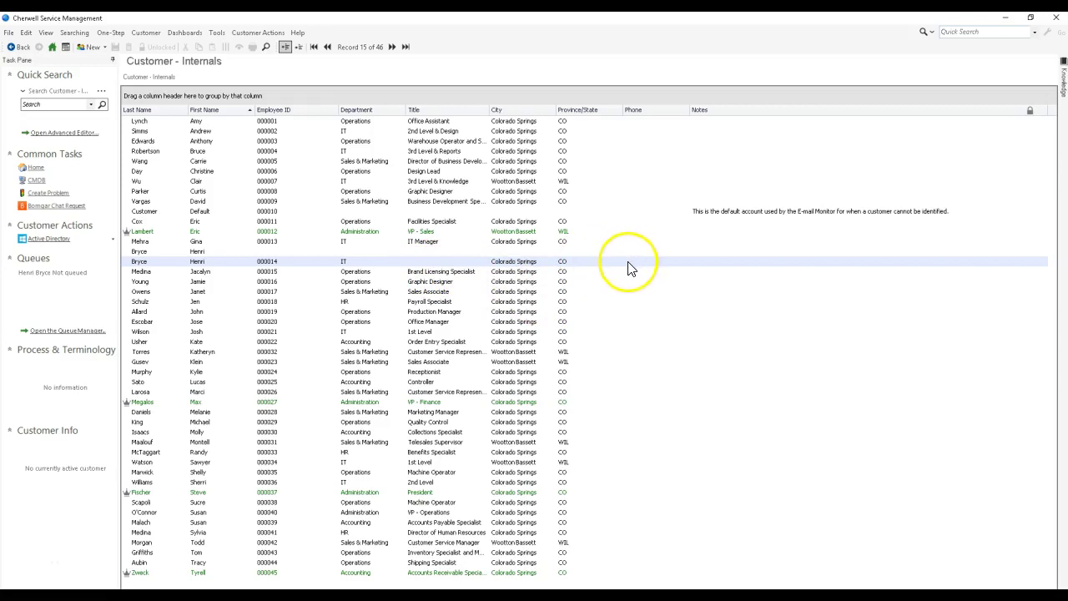
{"action": "left_click", "coordinate": [294, 253]}
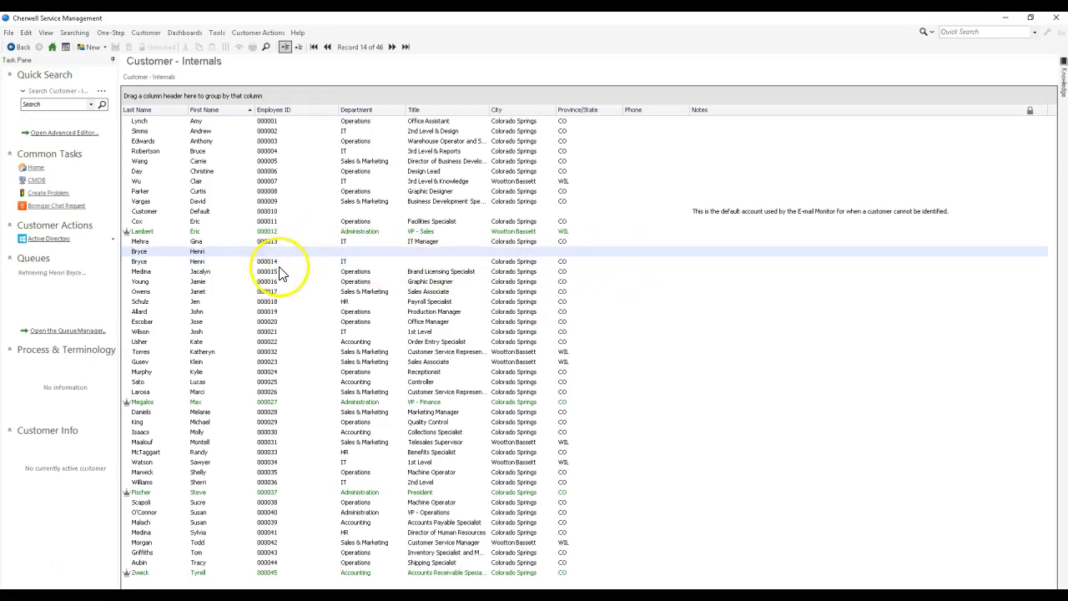
- Open the detail form of the duplicated customer that has an employee ID and show its Duplicate Customer Records
{"action": "left_click", "coordinate": [282, 272]}
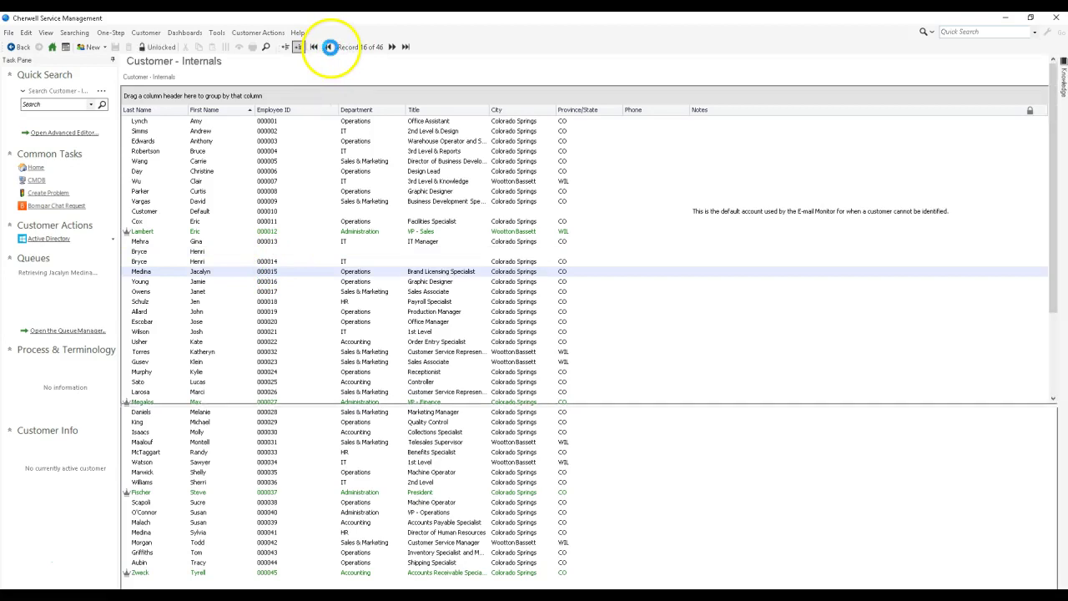
{"action": "left_click", "coordinate": [330, 47]}
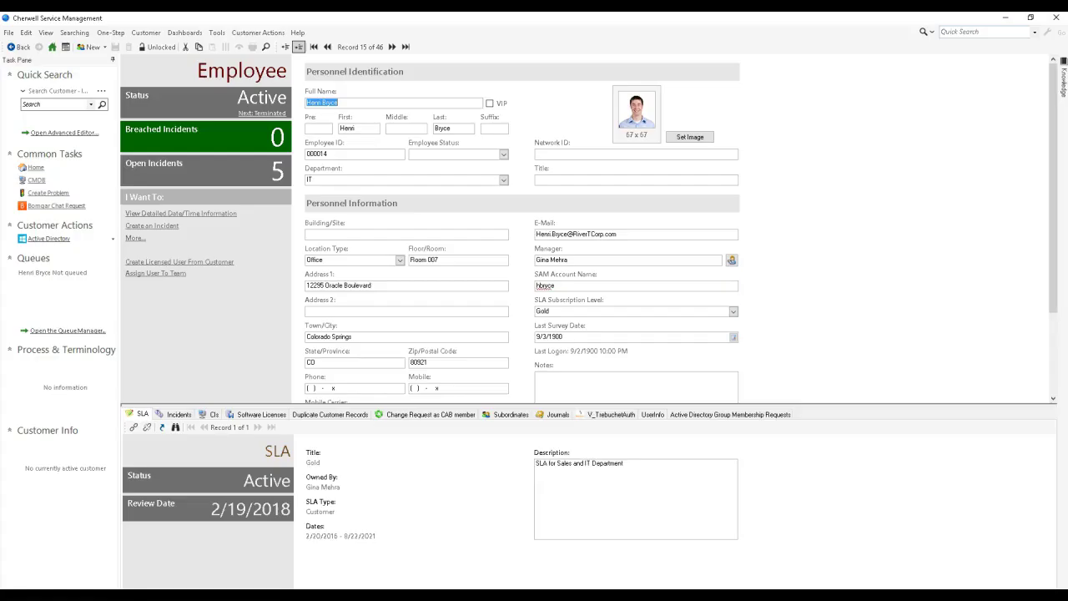
{"action": "left_click", "coordinate": [338, 418]}
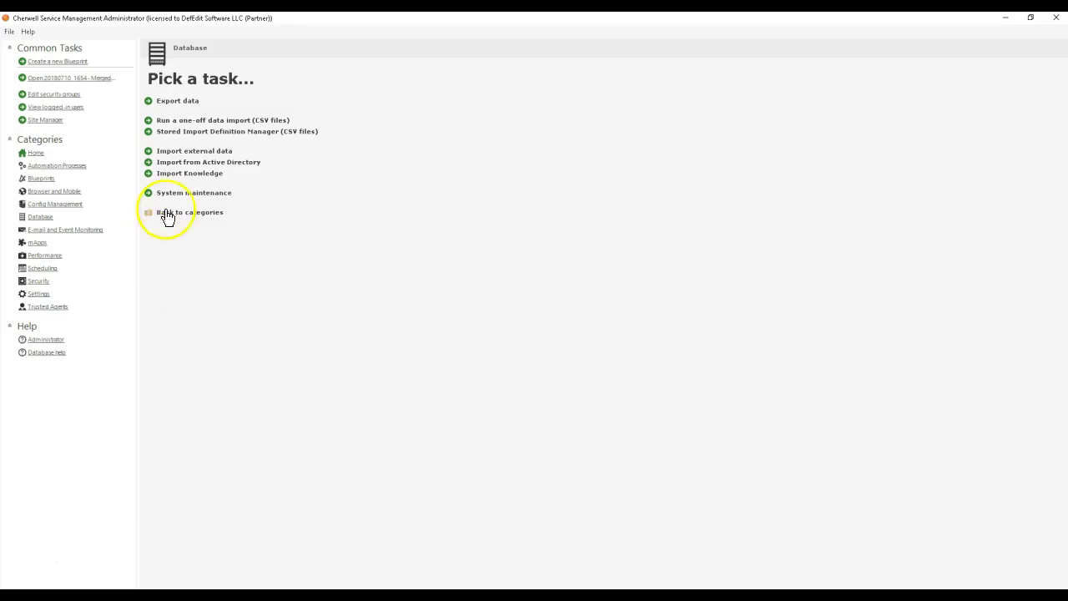
{"action": "left_click", "coordinate": [205, 158]}
{"action": "left_click", "coordinate": [586, 398]}
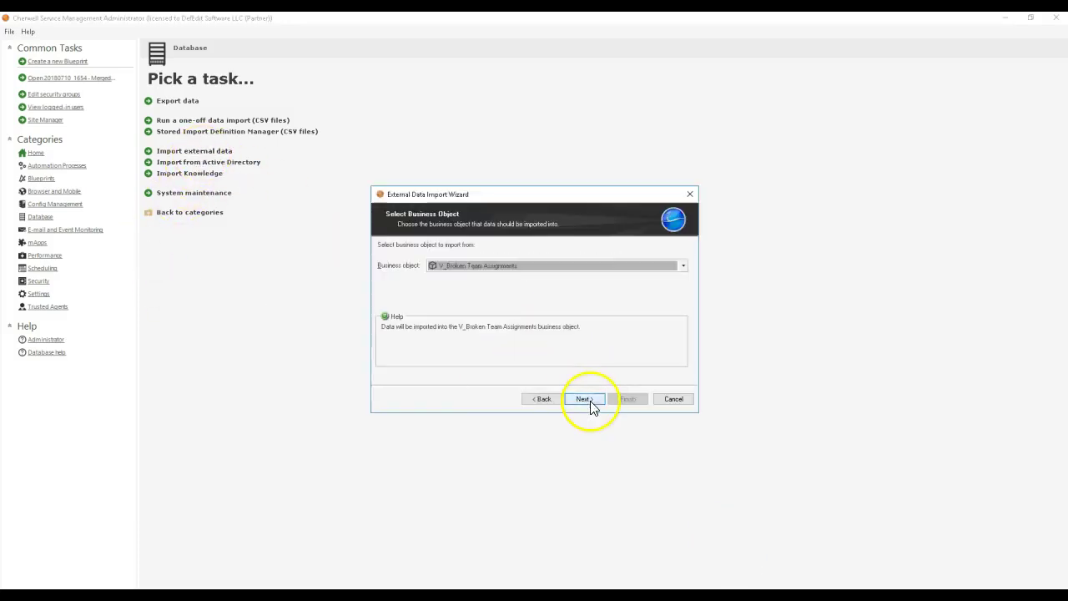
{"action": "left_click", "coordinate": [672, 399]}
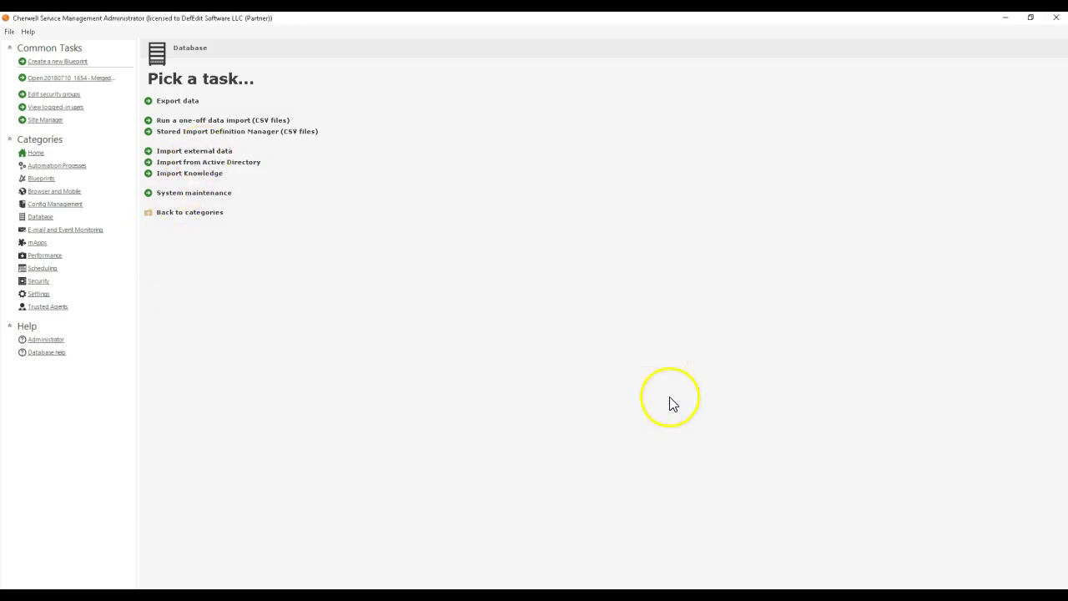
- In Cherwell Service Management Administrator, add a scheduled item named Import Duplicate Customer Records, recurring every 1 day at 7:01 PM
{"action": "left_click", "coordinate": [46, 269]}
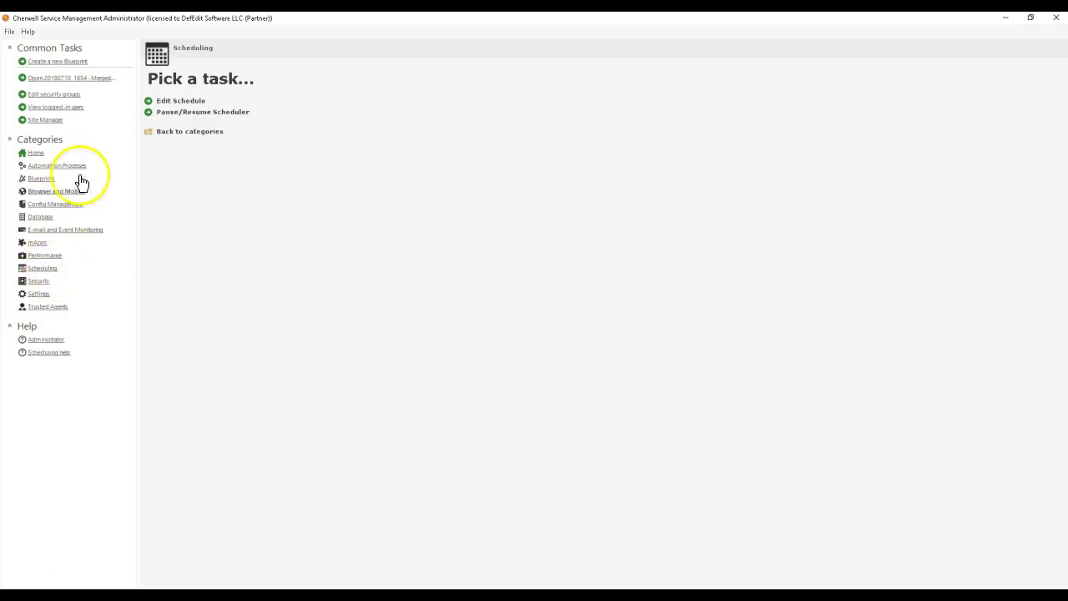
{"action": "left_click", "coordinate": [174, 100]}
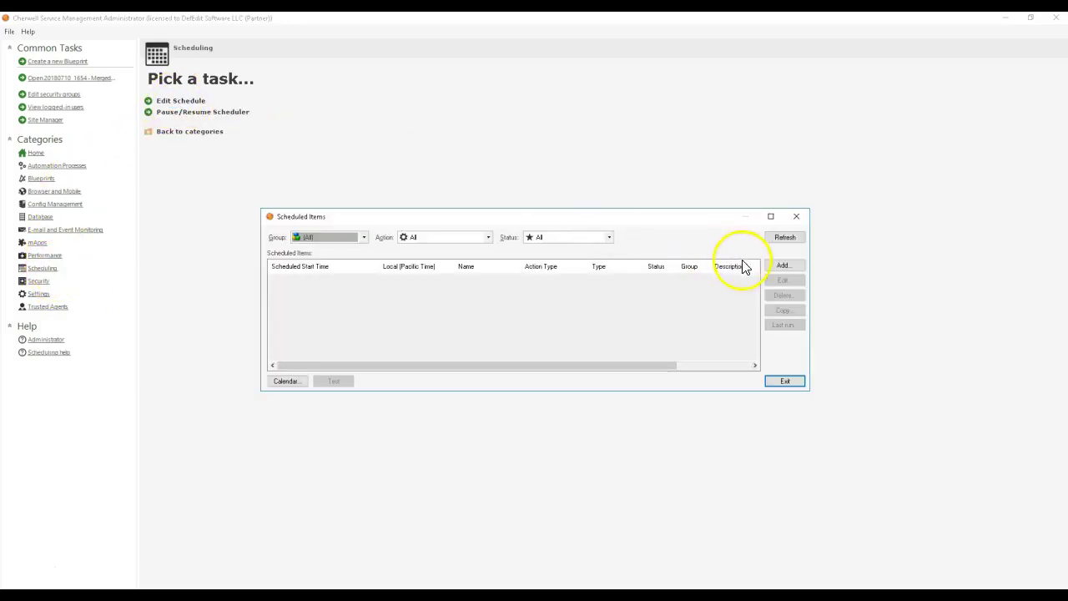
{"action": "key", "text": "Return"}
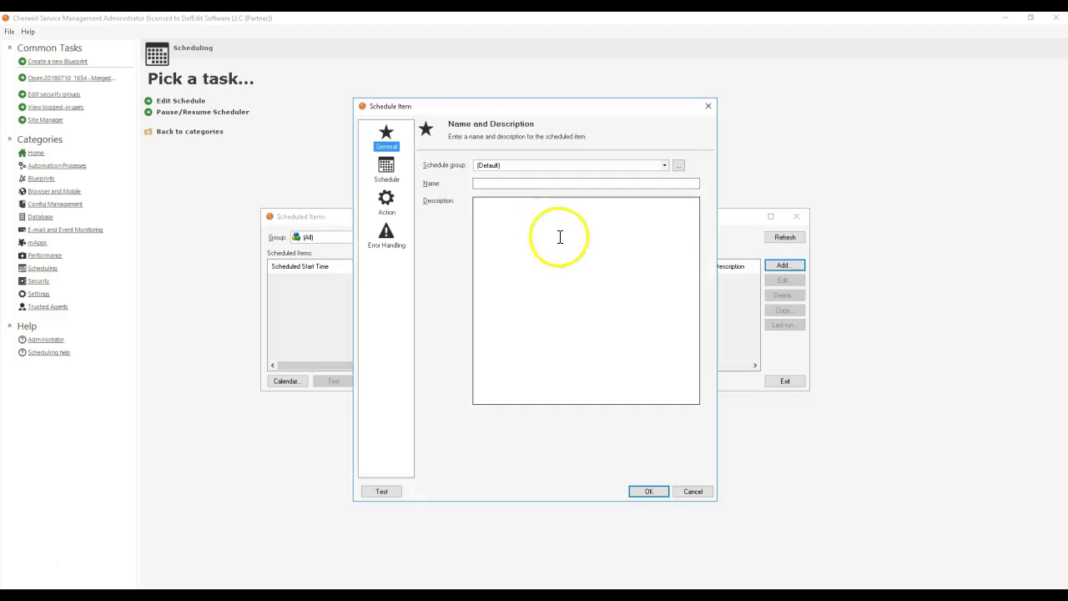
{"action": "left_click", "coordinate": [508, 184]}
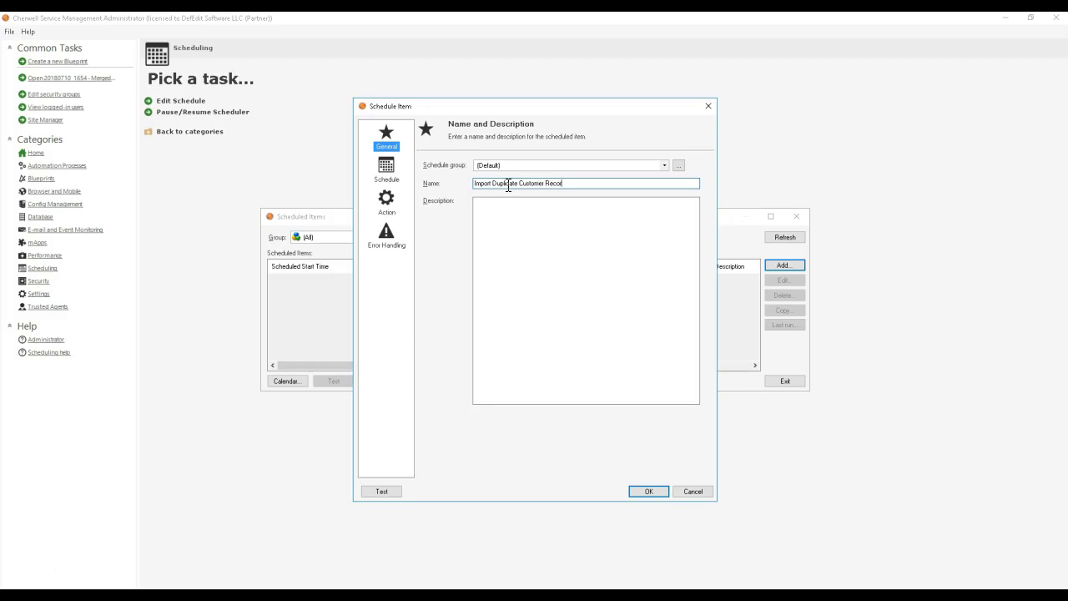
{"action": "left_click", "coordinate": [386, 167]}
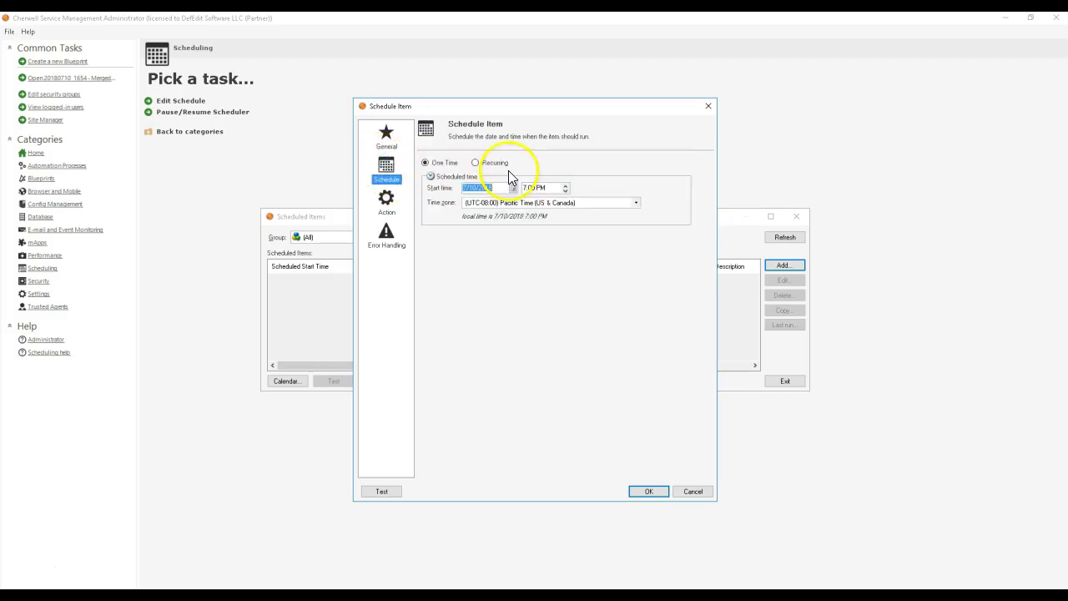
{"action": "left_click", "coordinate": [475, 163]}
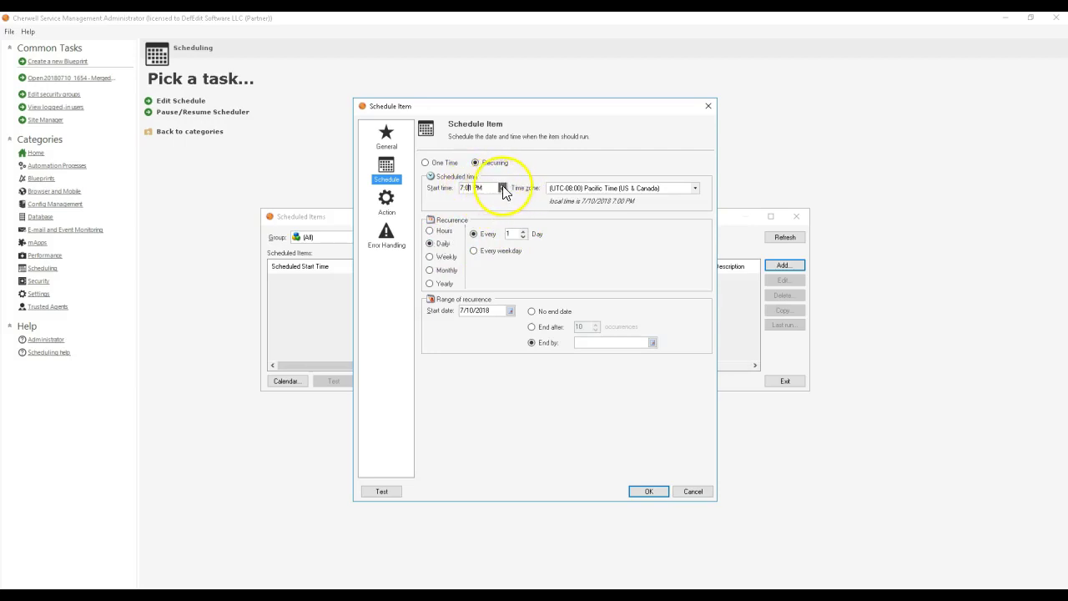
- Set the scheduled action to import external data into V_DuplicateCustomerRecords, deleting existing data and importing all records
{"action": "left_click", "coordinate": [386, 198]}
{"action": "left_click", "coordinate": [535, 164]}
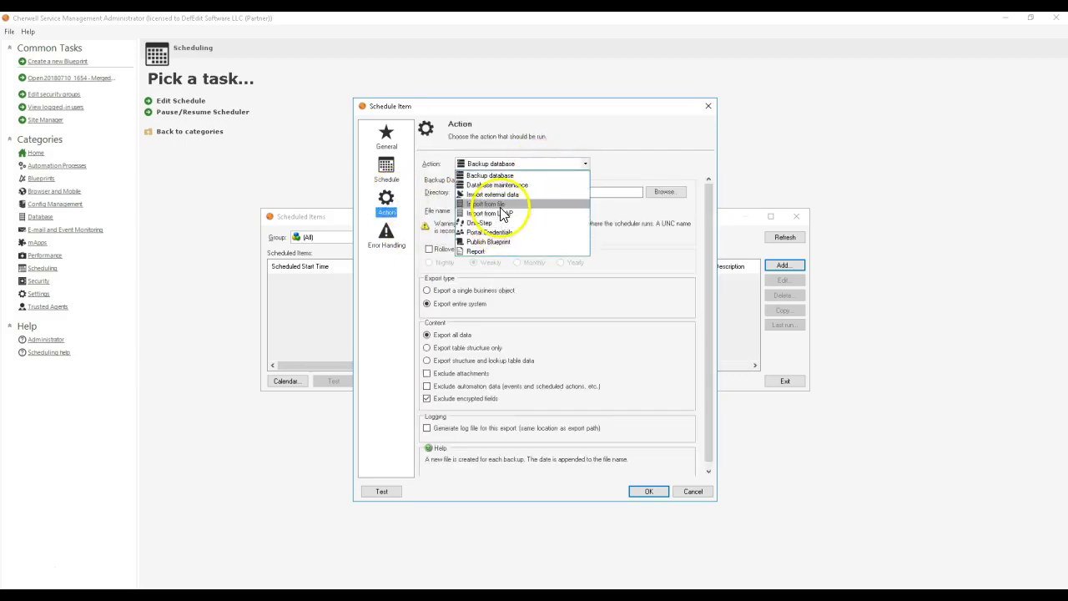
{"action": "left_click", "coordinate": [506, 194]}
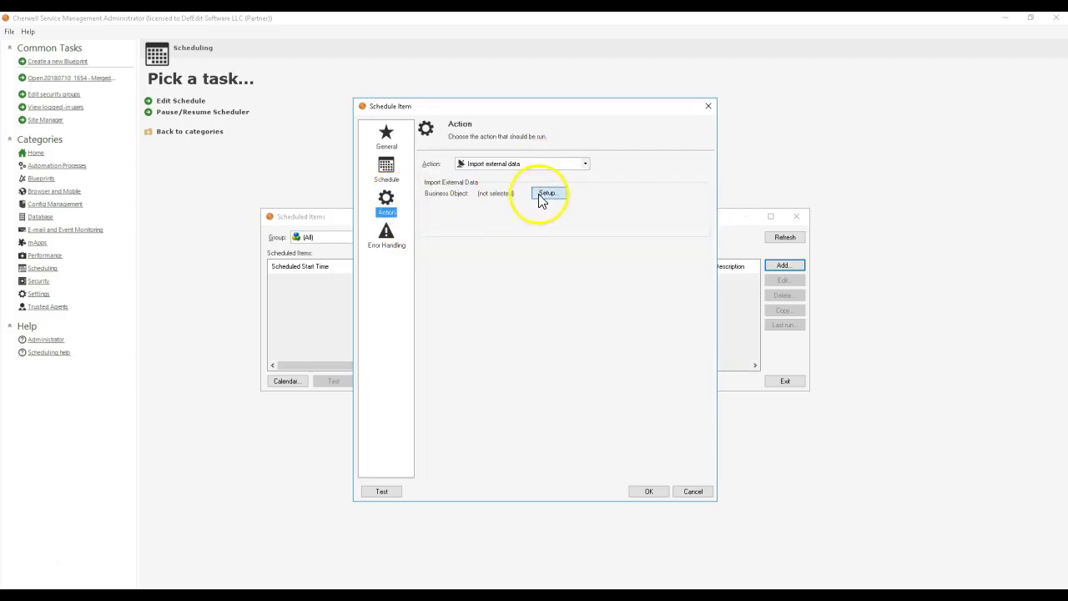
{"action": "left_click", "coordinate": [545, 194]}
{"action": "left_click", "coordinate": [581, 398]}
{"action": "left_click", "coordinate": [476, 266]}
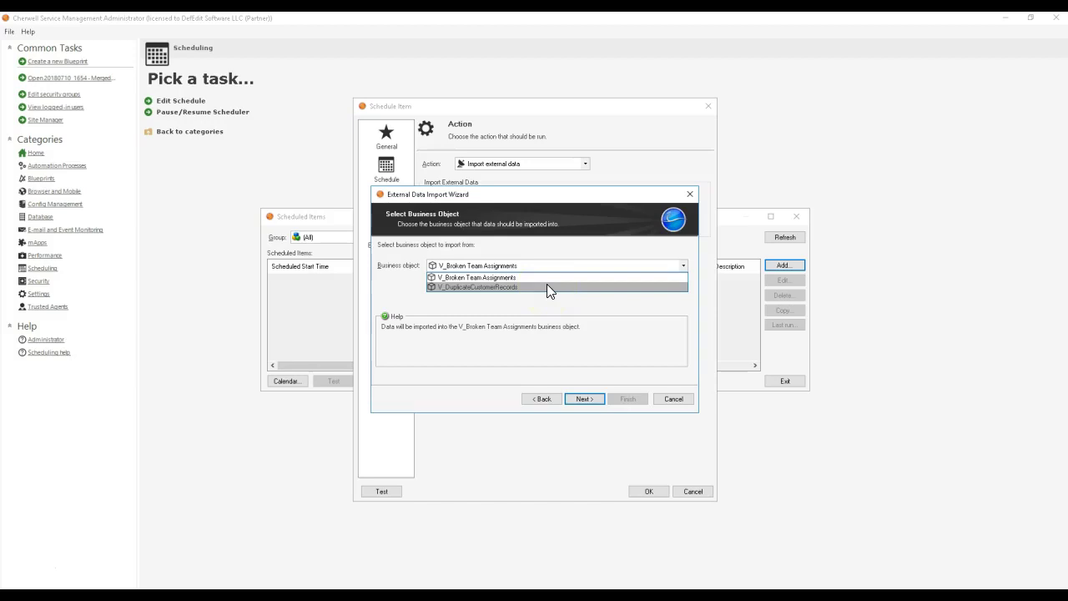
{"action": "left_click", "coordinate": [546, 288]}
{"action": "left_click", "coordinate": [584, 399]}
{"action": "left_click", "coordinate": [455, 259]}
{"action": "left_click", "coordinate": [584, 399]}
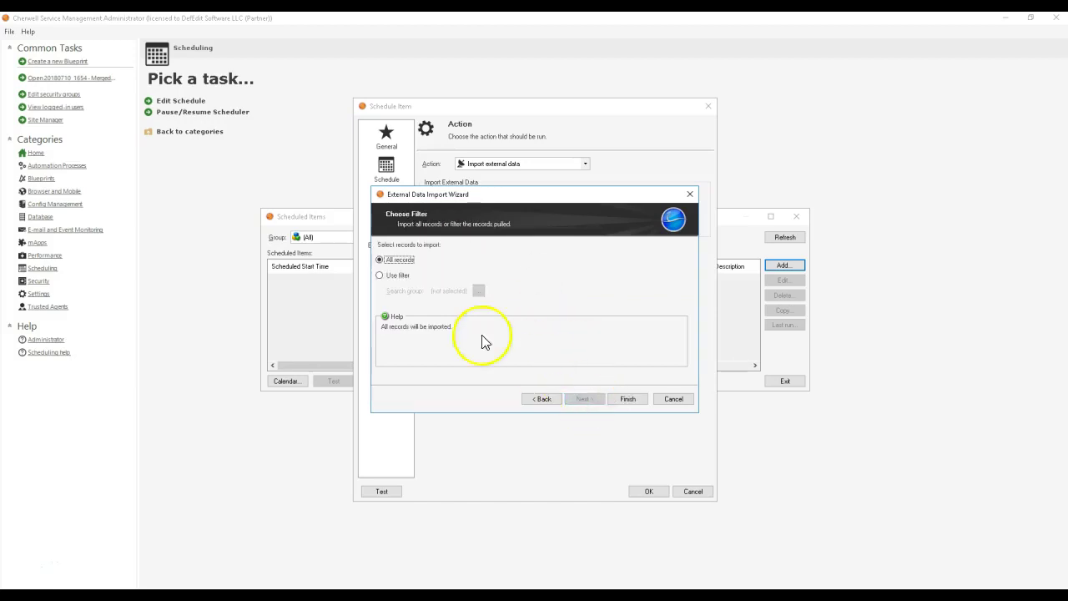
{"action": "left_click", "coordinate": [618, 400]}
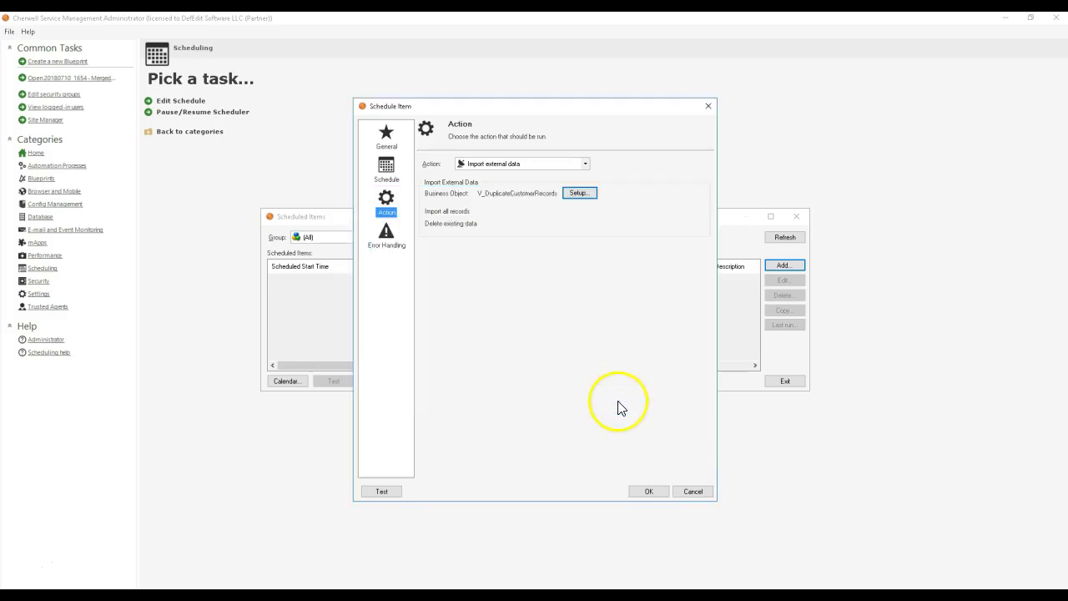
- Set the scheduled item's range of recurrence to no end date, save the item and close the scheduled items list
{"action": "left_click", "coordinate": [386, 237]}
{"action": "left_click", "coordinate": [649, 491]}
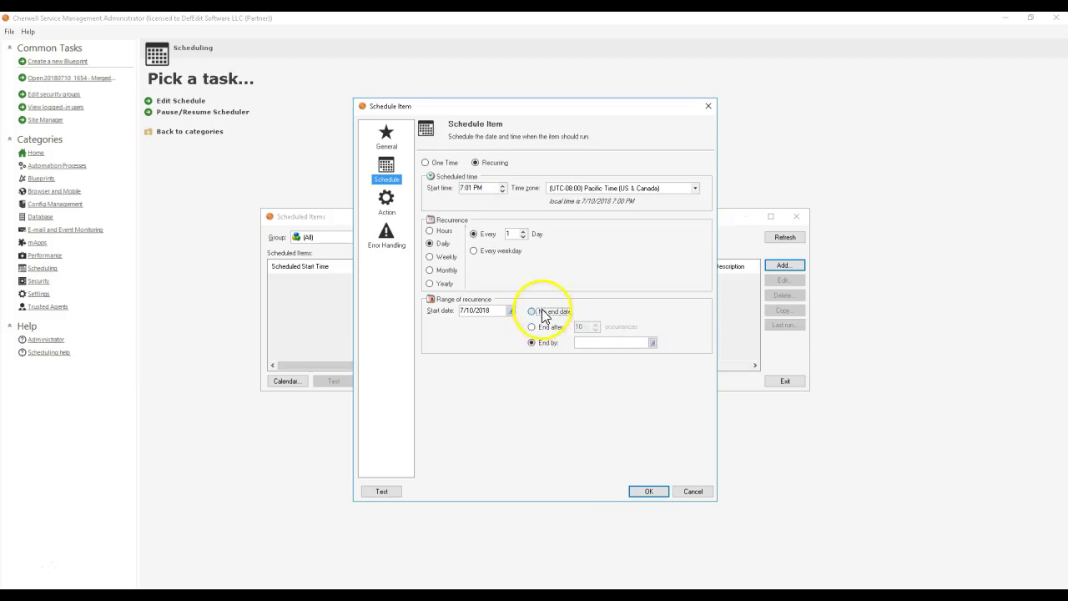
{"action": "left_click", "coordinate": [544, 311]}
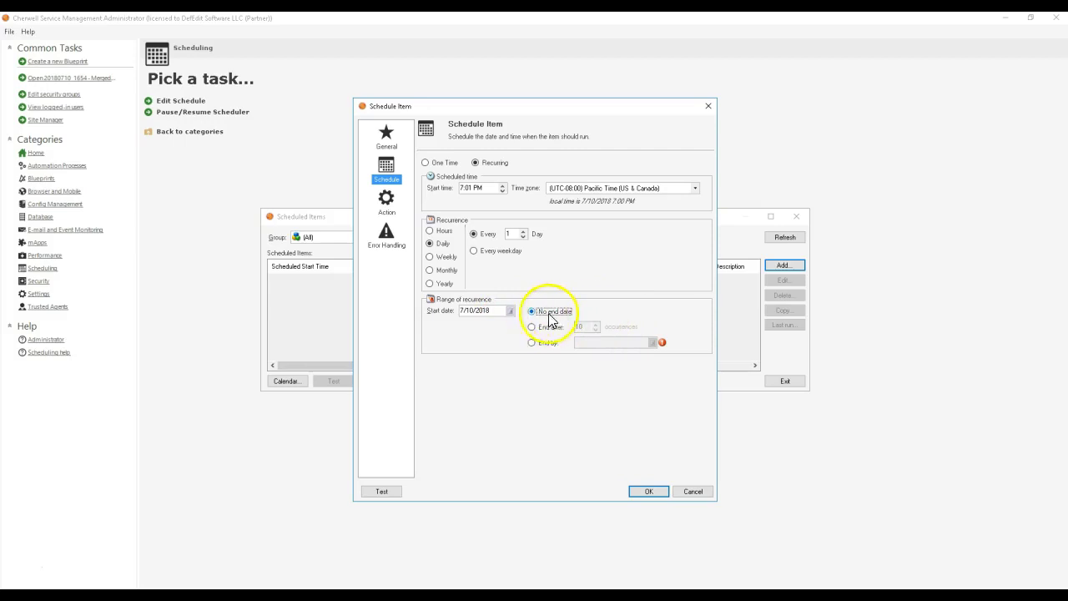
{"action": "left_click", "coordinate": [640, 492]}
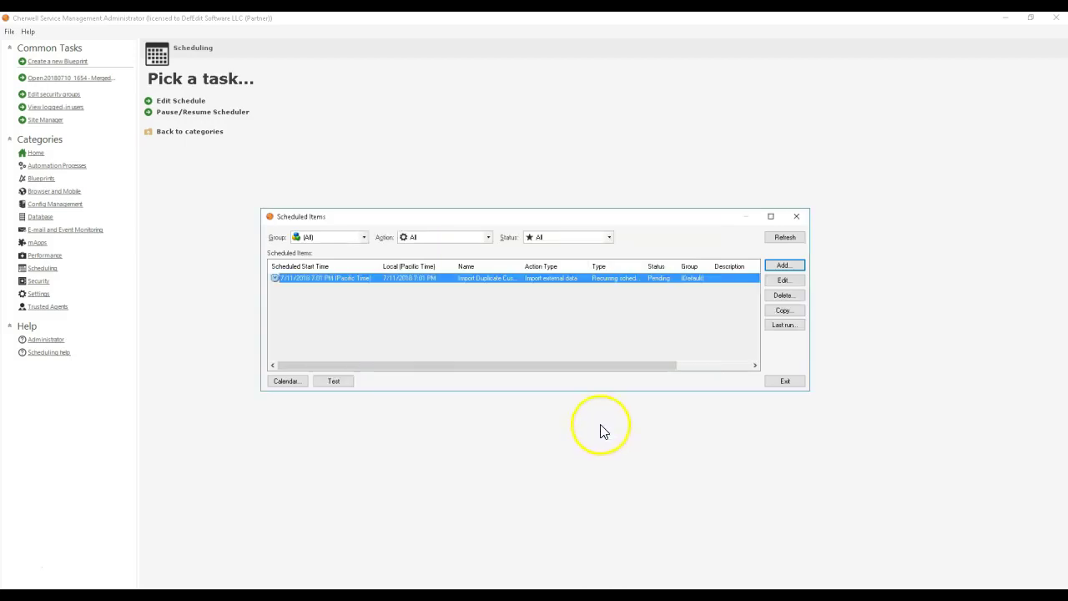
{"action": "left_click", "coordinate": [627, 324]}
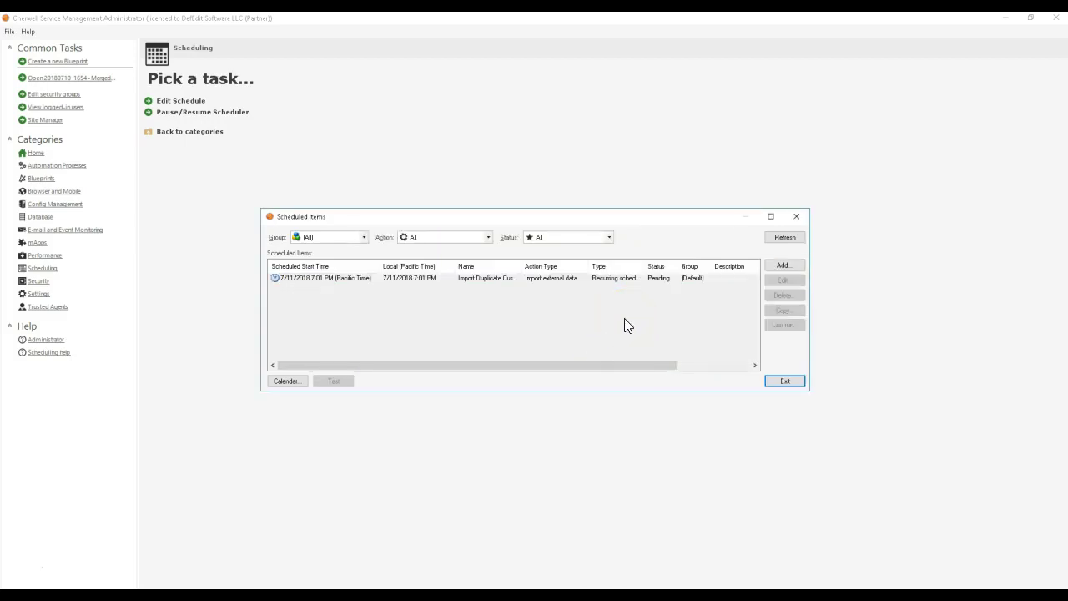
{"action": "left_click", "coordinate": [551, 284]}
{"action": "left_click", "coordinate": [770, 381]}
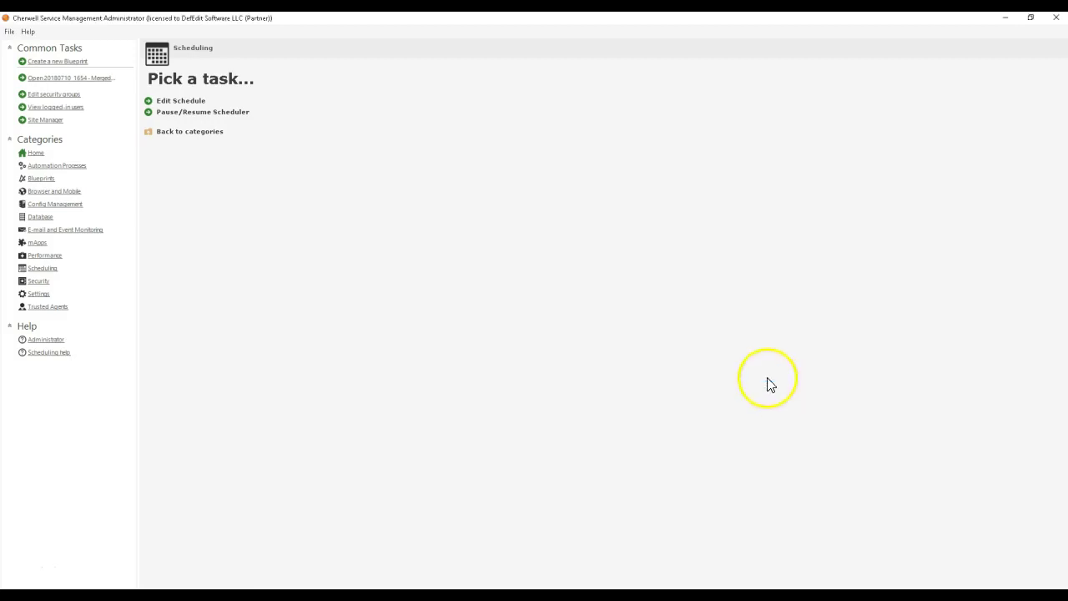
- Run an external data import into V_DuplicateCustomerRecords, deleting all existing data and importing all records
{"action": "left_click", "coordinate": [42, 219]}
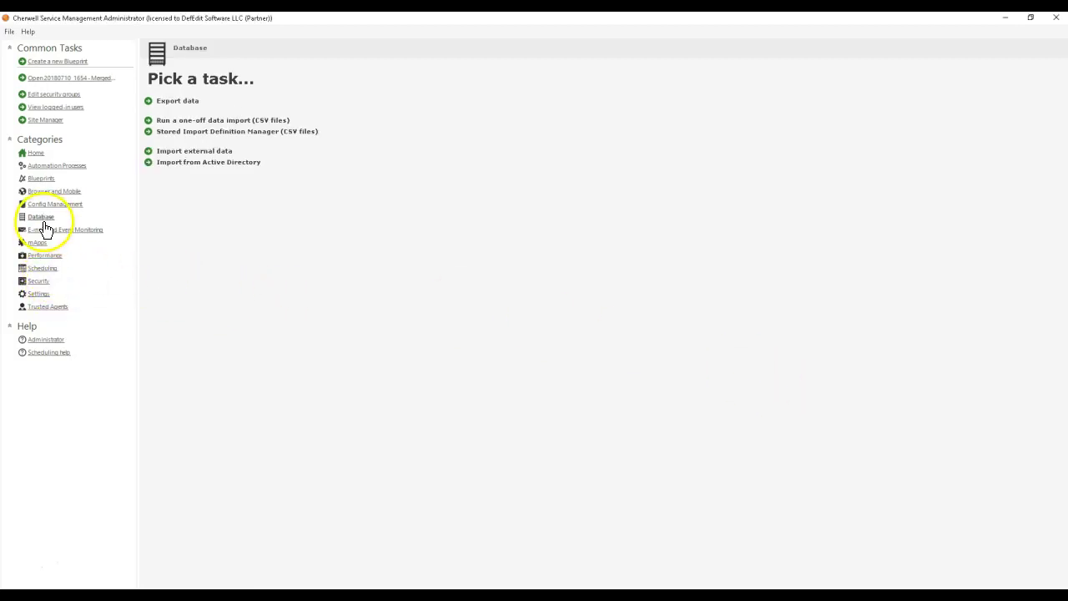
{"action": "left_click", "coordinate": [195, 151]}
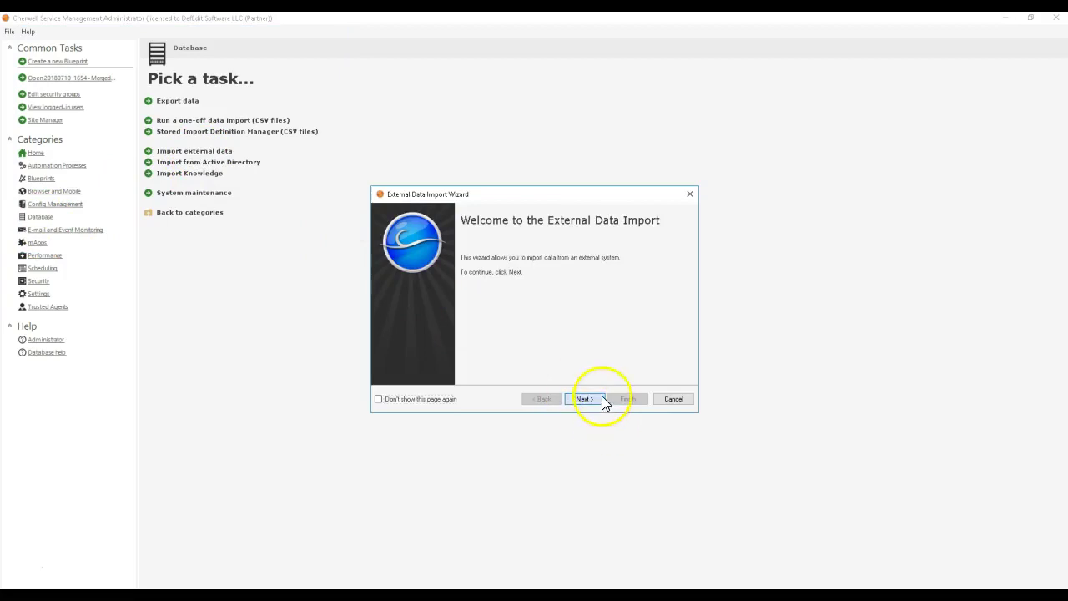
{"action": "left_click", "coordinate": [599, 398]}
{"action": "left_click", "coordinate": [520, 265]}
{"action": "left_click", "coordinate": [521, 288]}
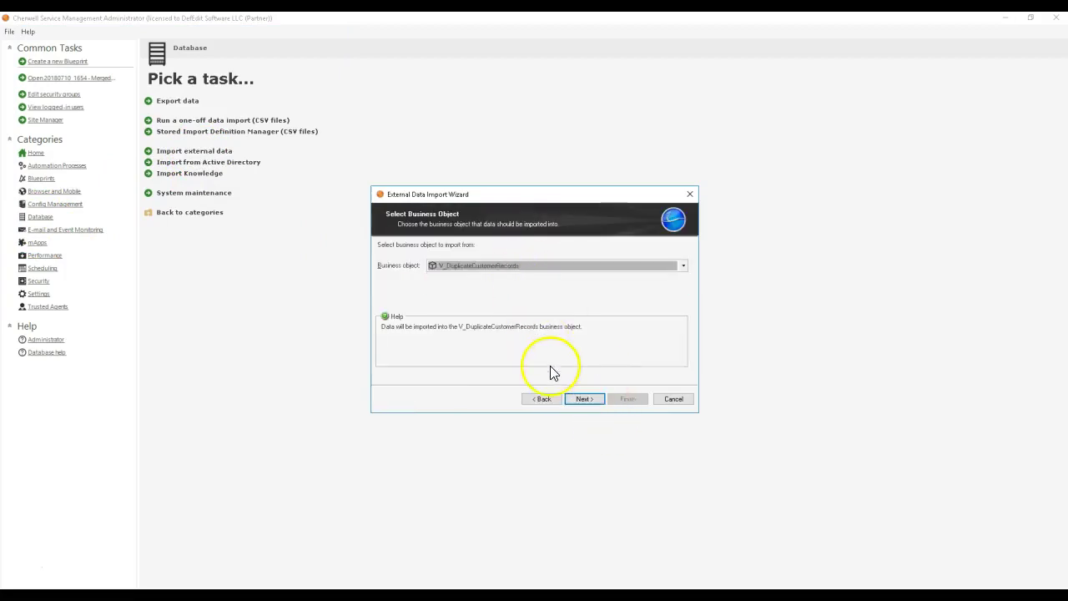
{"action": "left_click", "coordinate": [584, 399]}
{"action": "left_click", "coordinate": [422, 259]}
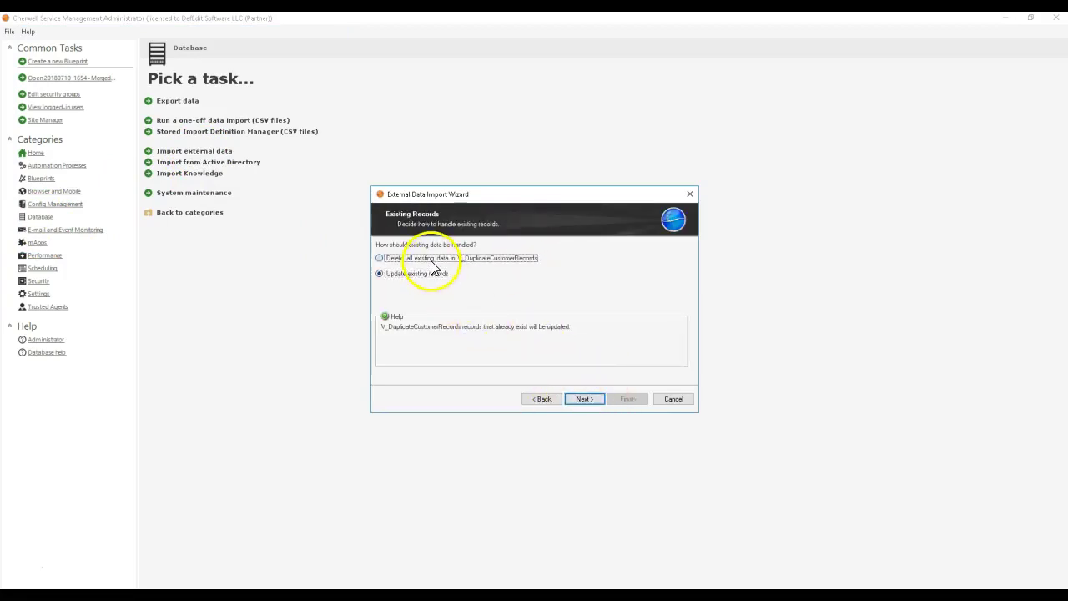
{"action": "left_click", "coordinate": [583, 399]}
{"action": "left_click", "coordinate": [626, 401]}
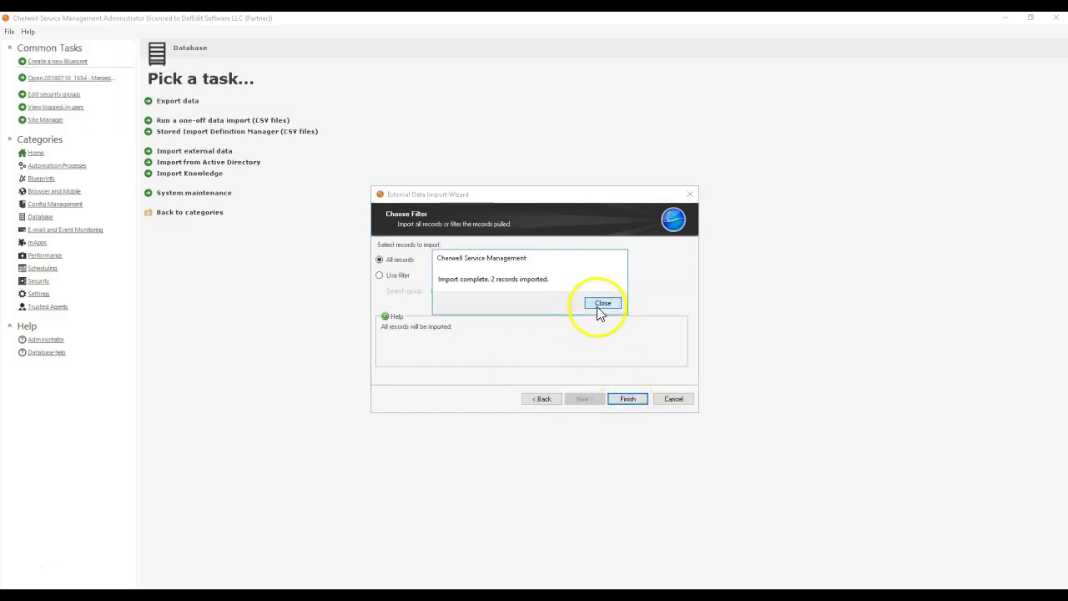
{"action": "left_click", "coordinate": [598, 304]}
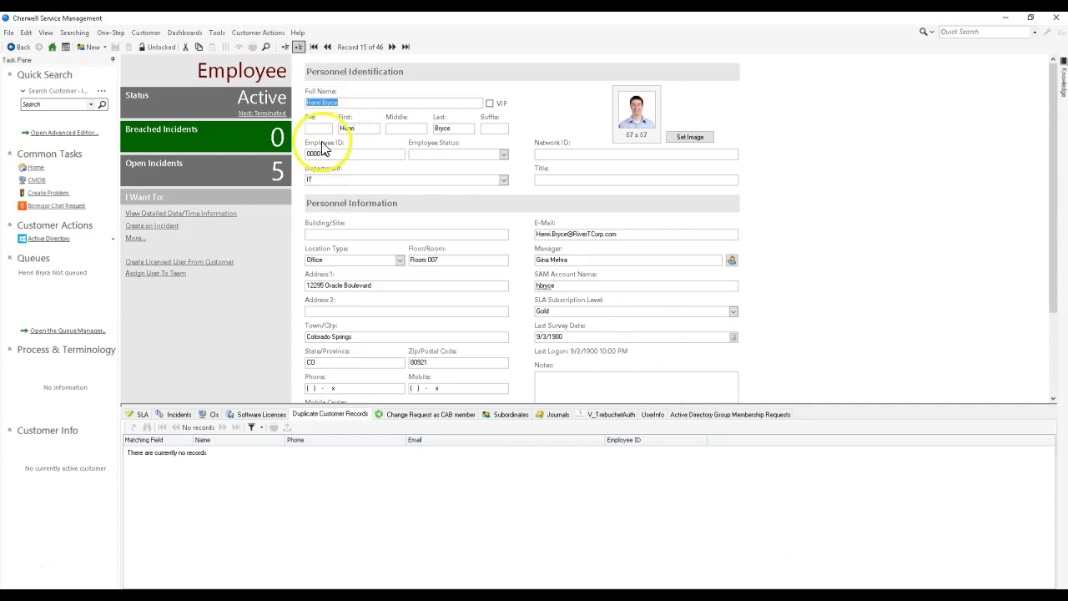
- Switch to Cherwell Service Management and open the other customer record with the same full name to check its Duplicate Customer Records
{"action": "left_click", "coordinate": [286, 48]}
{"action": "double_click", "coordinate": [214, 262]}
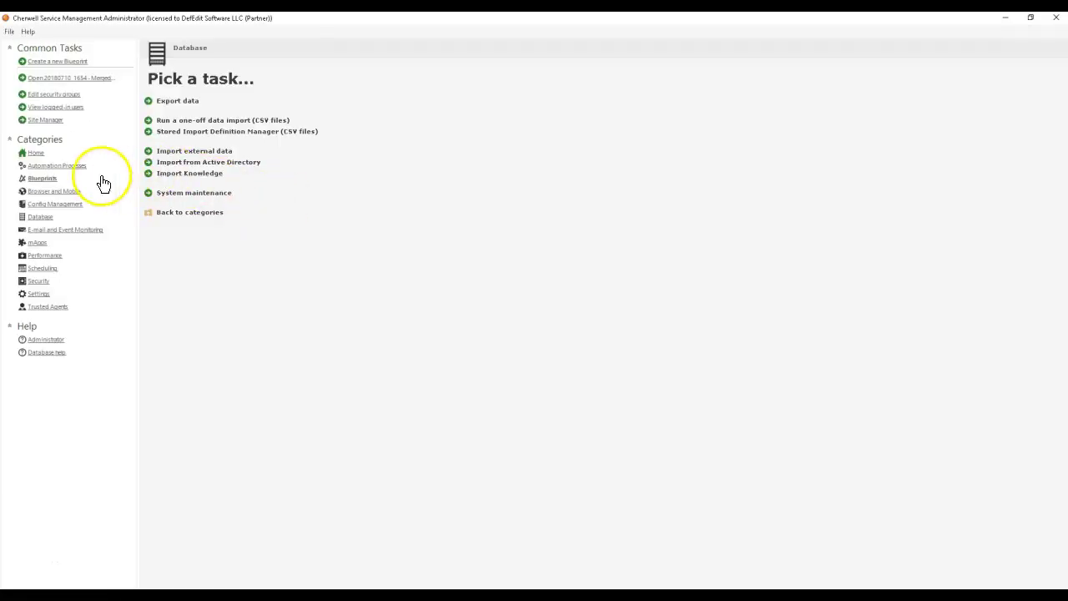
- In Cherwell Service Management Administrator, create a new Blueprint and open the relationships of the Customer - Internal object for editing
{"action": "left_click", "coordinate": [41, 179]}
{"action": "left_click", "coordinate": [189, 101]}
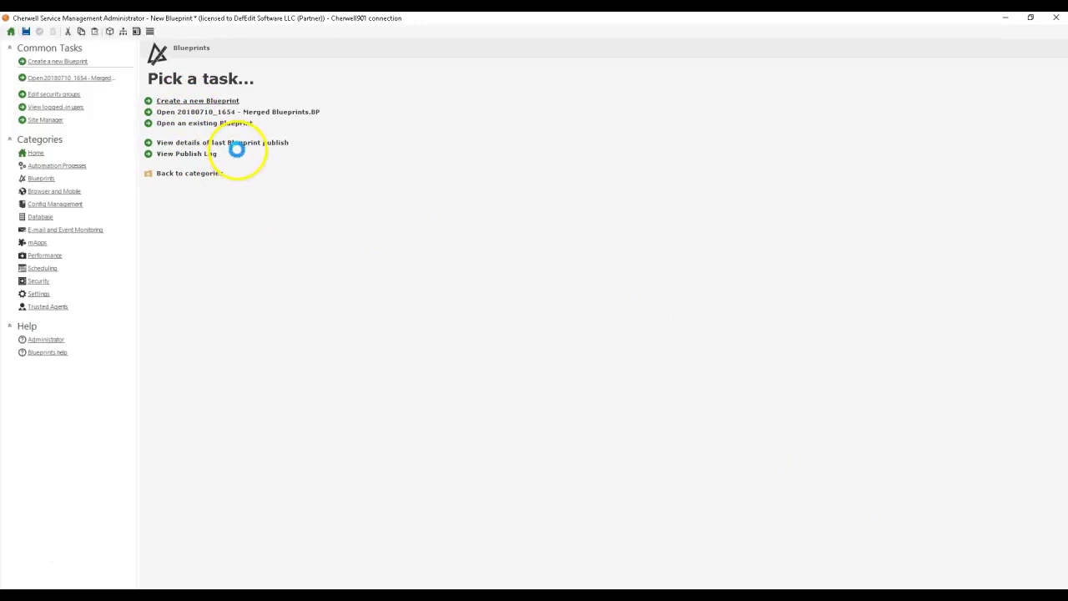
{"action": "left_click", "coordinate": [157, 140]}
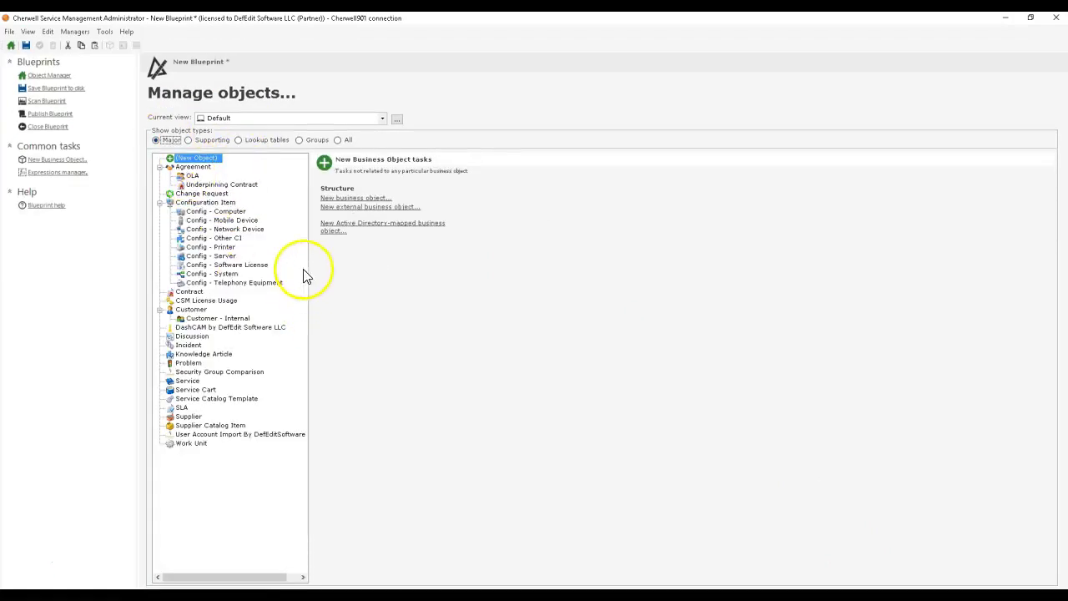
{"action": "left_click", "coordinate": [205, 202]}
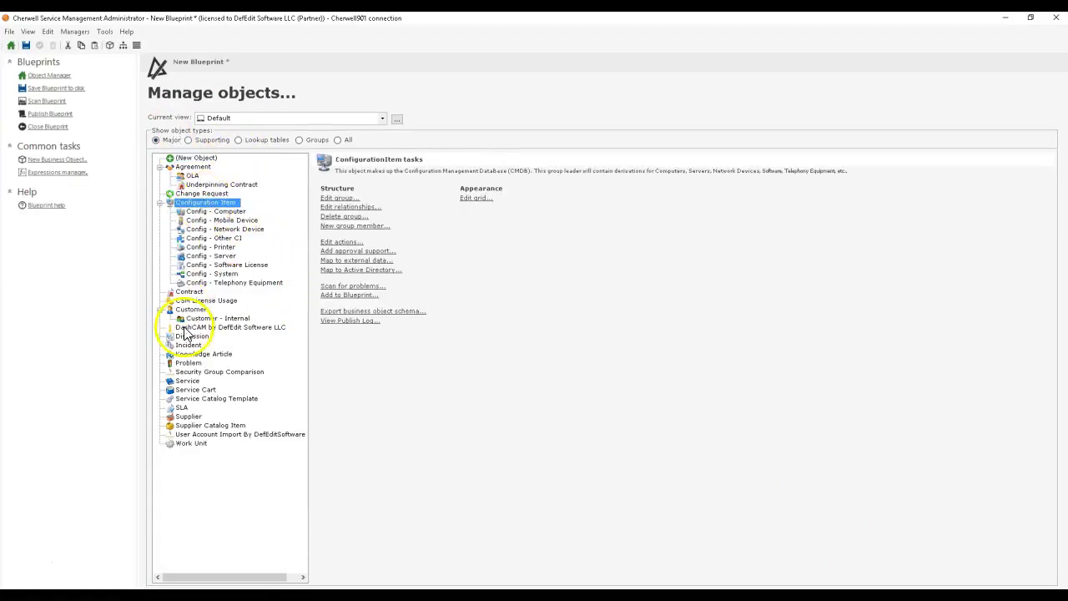
{"action": "left_click", "coordinate": [185, 328]}
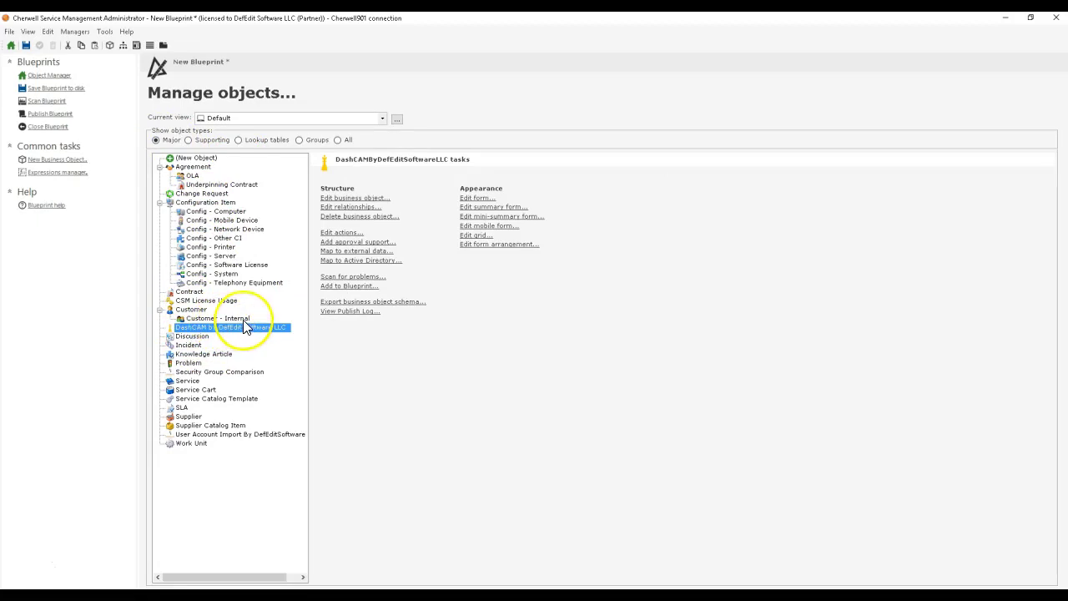
{"action": "left_click", "coordinate": [209, 140]}
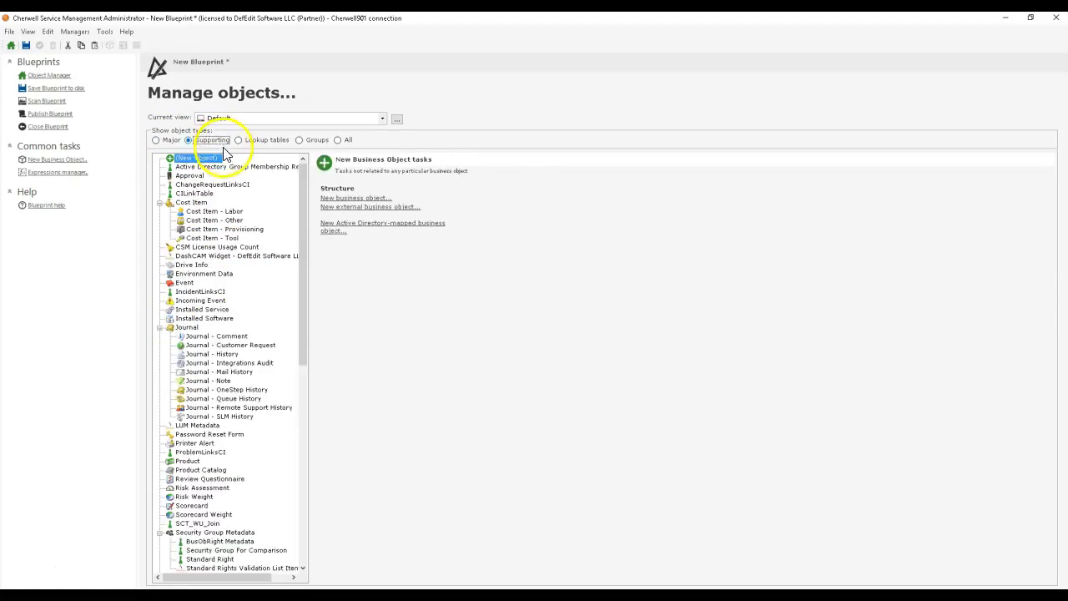
{"action": "left_click", "coordinate": [171, 139]}
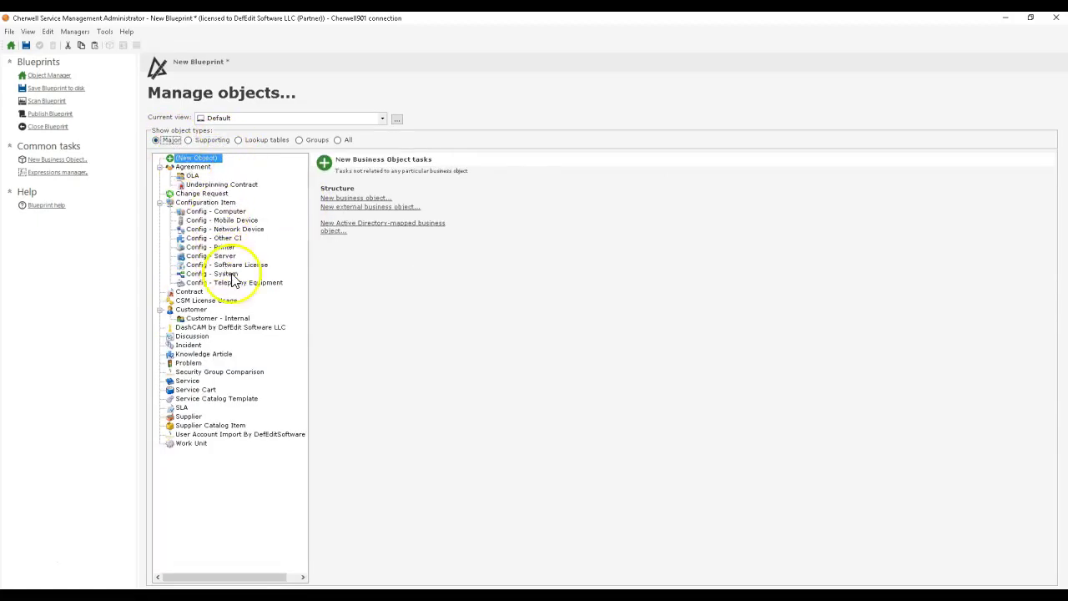
{"action": "left_click", "coordinate": [219, 319]}
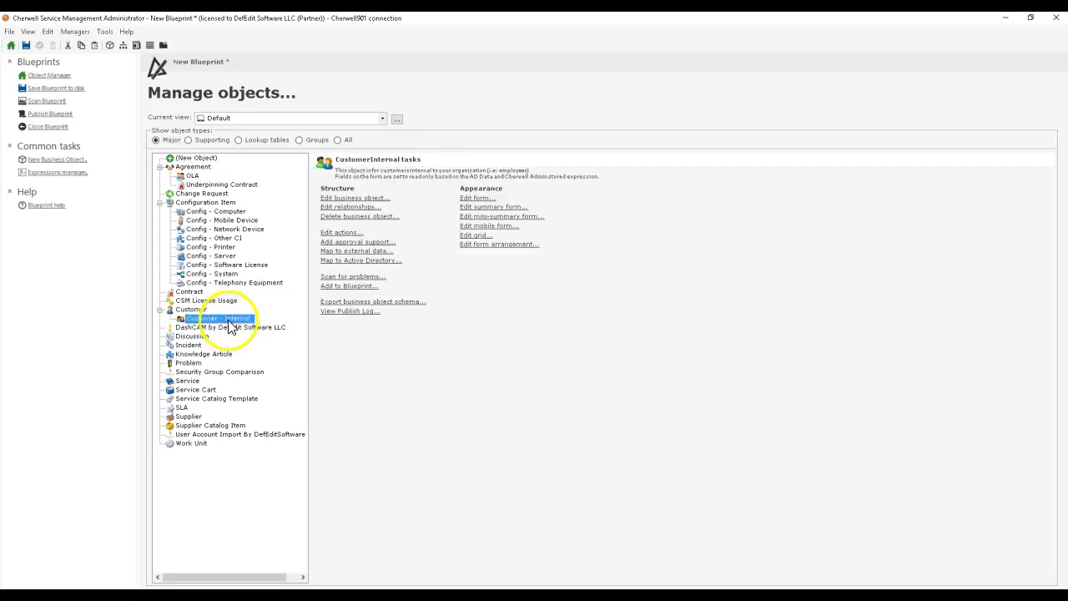
{"action": "left_click", "coordinate": [338, 208]}
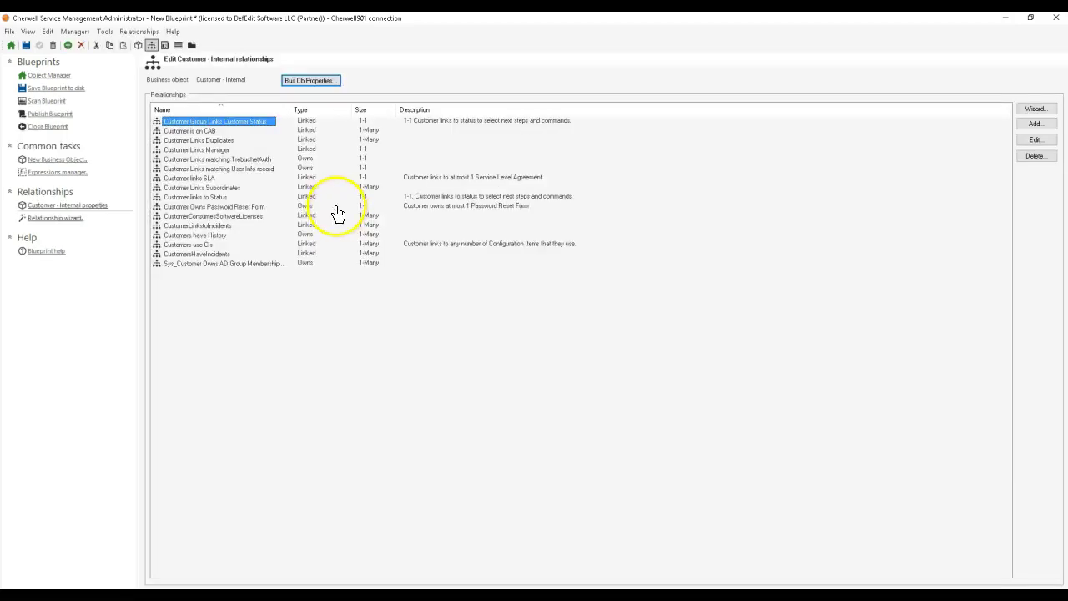
- Inspect the link and advanced settings of the Customer Links Duplicates relationship without changing them
{"action": "left_click", "coordinate": [220, 141]}
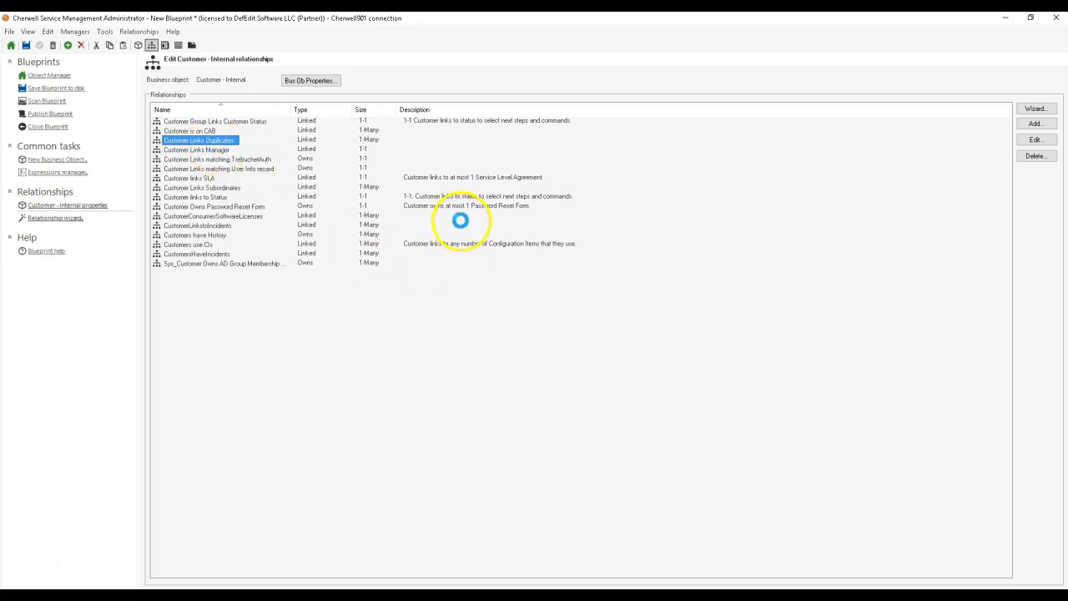
{"action": "left_click", "coordinate": [354, 209]}
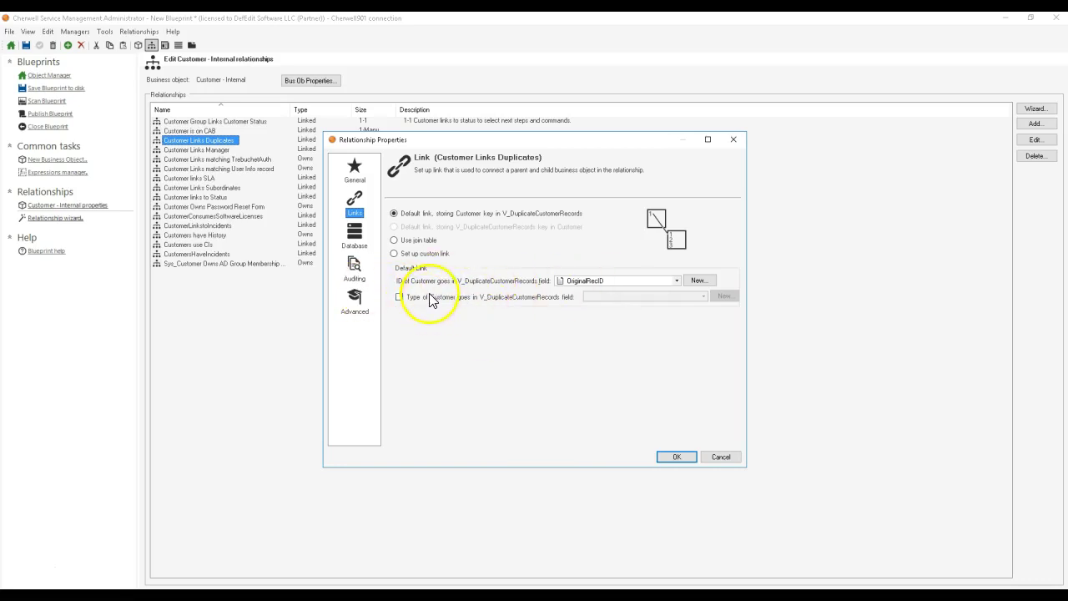
{"action": "left_click", "coordinate": [355, 305]}
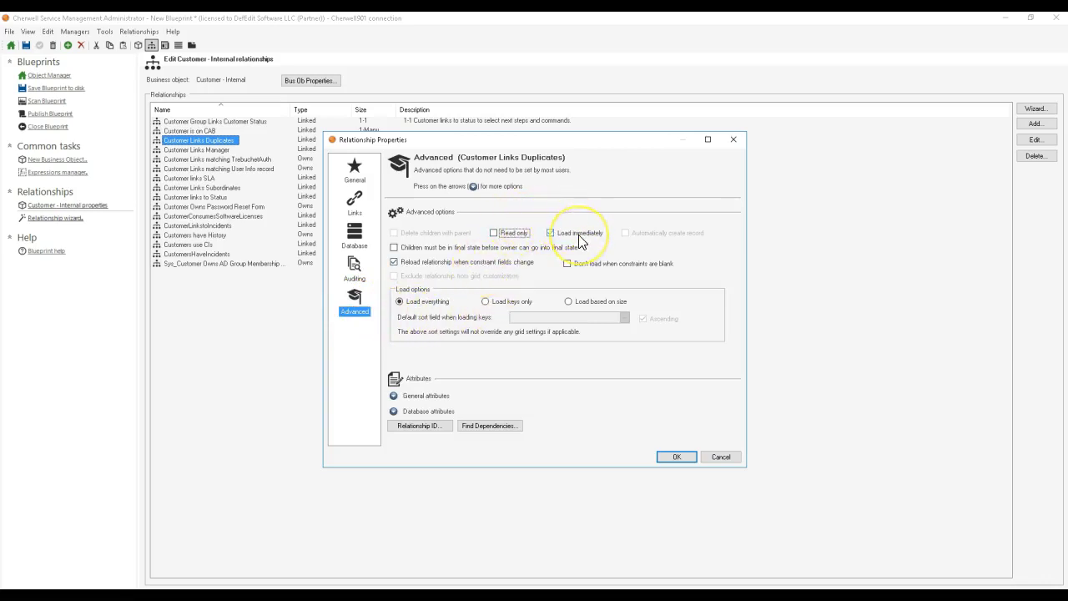
{"action": "left_click", "coordinate": [720, 457]}
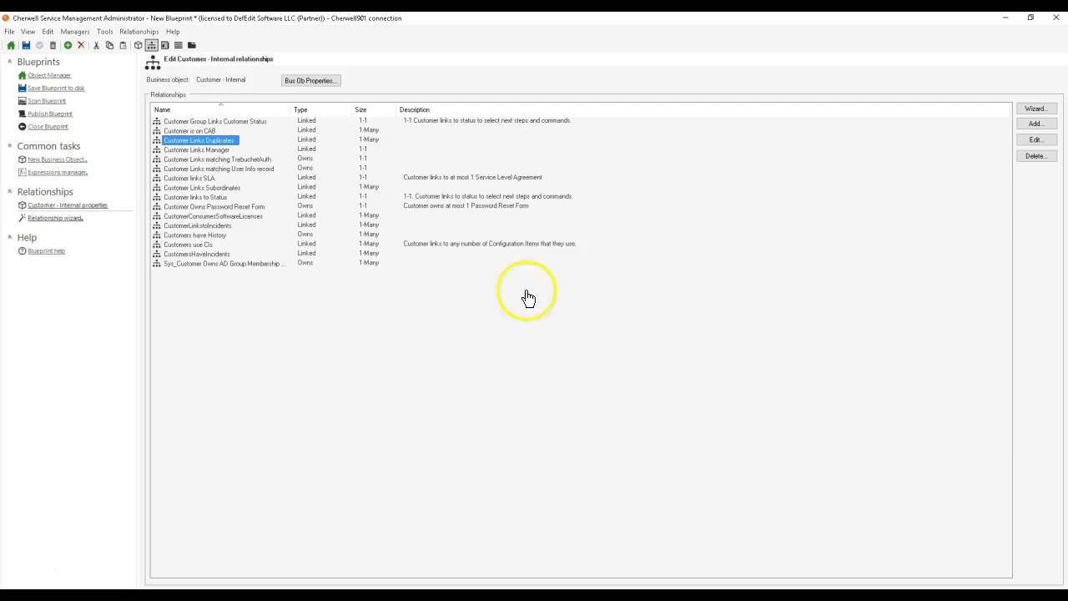
- Open the supporting object V_DuplicateCustomerRecords for editing and adjust its business object properties
{"action": "left_click", "coordinate": [73, 77]}
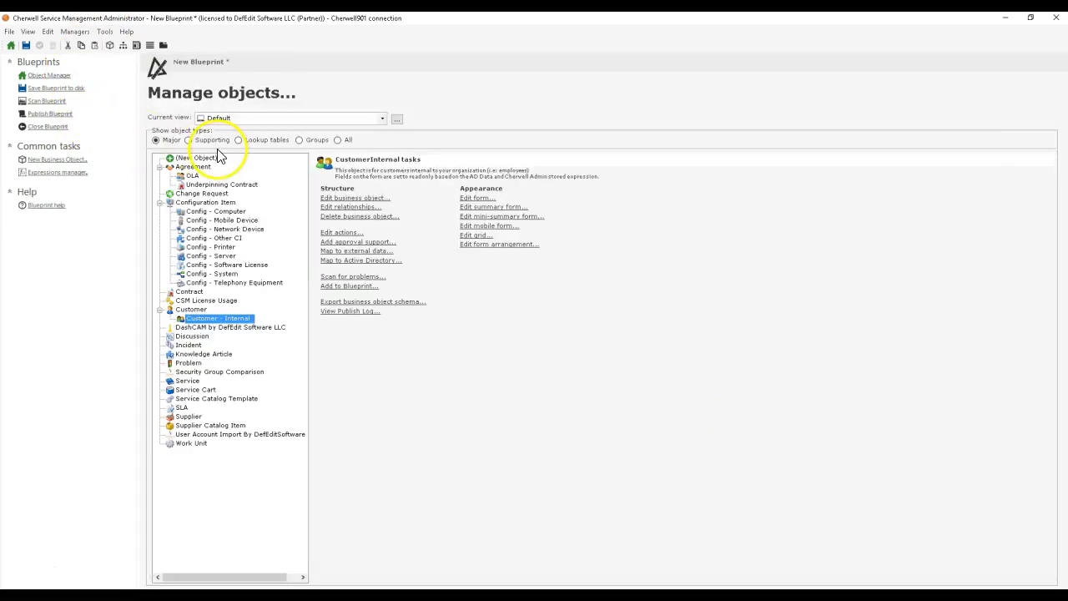
{"action": "left_click", "coordinate": [212, 140]}
{"action": "left_click_drag", "start_coordinate": [304, 230], "coordinate": [305, 481]}
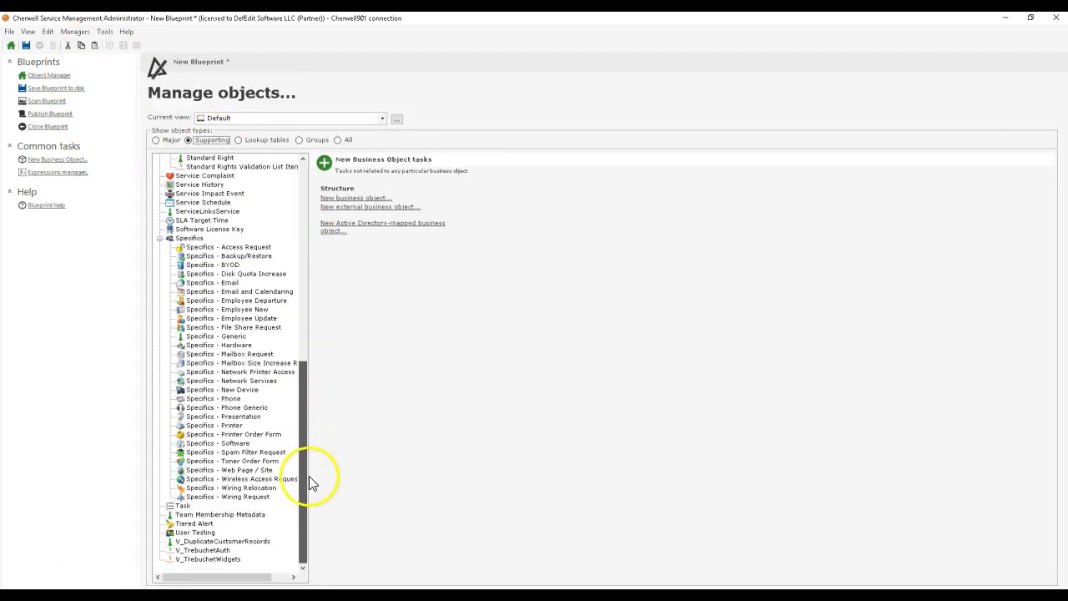
{"action": "double_click", "coordinate": [212, 542]}
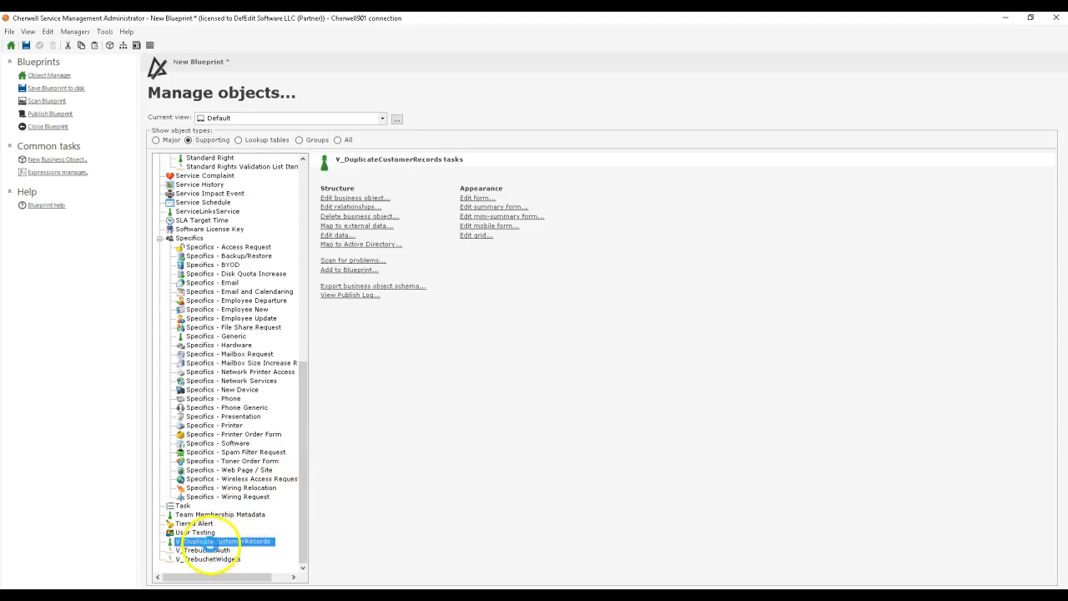
{"action": "left_click", "coordinate": [389, 80]}
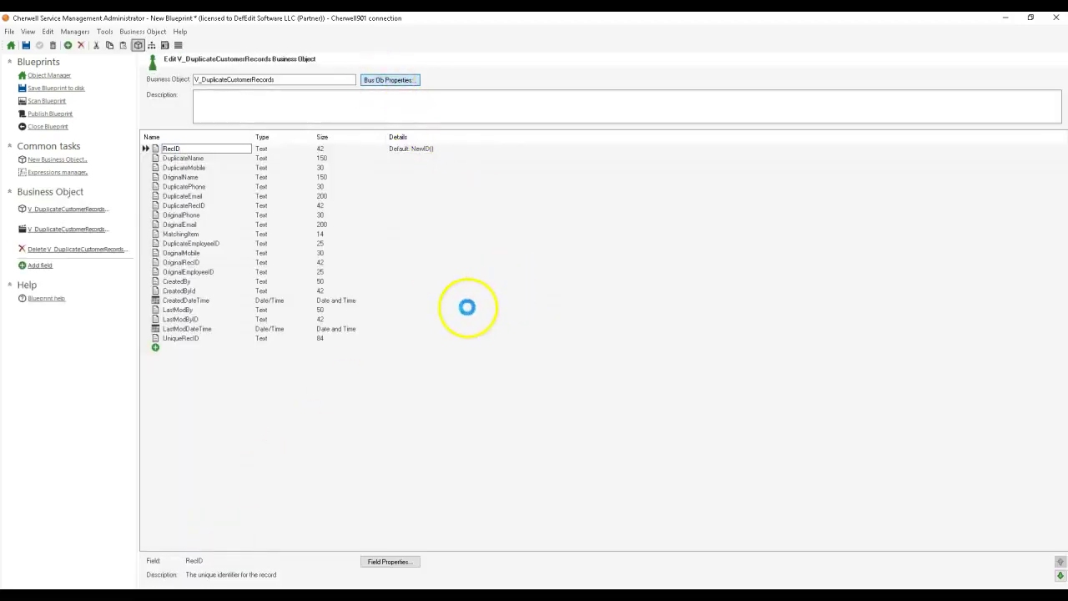
{"action": "left_click", "coordinate": [378, 404]}
{"action": "left_click", "coordinate": [501, 170]}
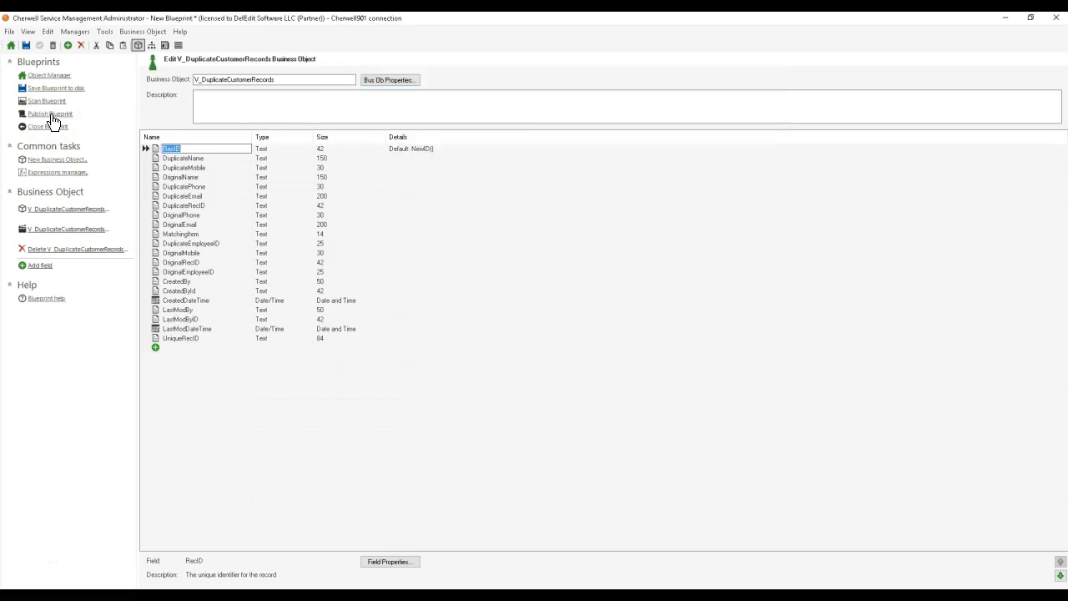
- Publish the Blueprint without saving it or scanning for errors beforehand
{"action": "left_click", "coordinate": [53, 115]}
{"action": "left_click", "coordinate": [565, 303]}
{"action": "left_click", "coordinate": [468, 239]}
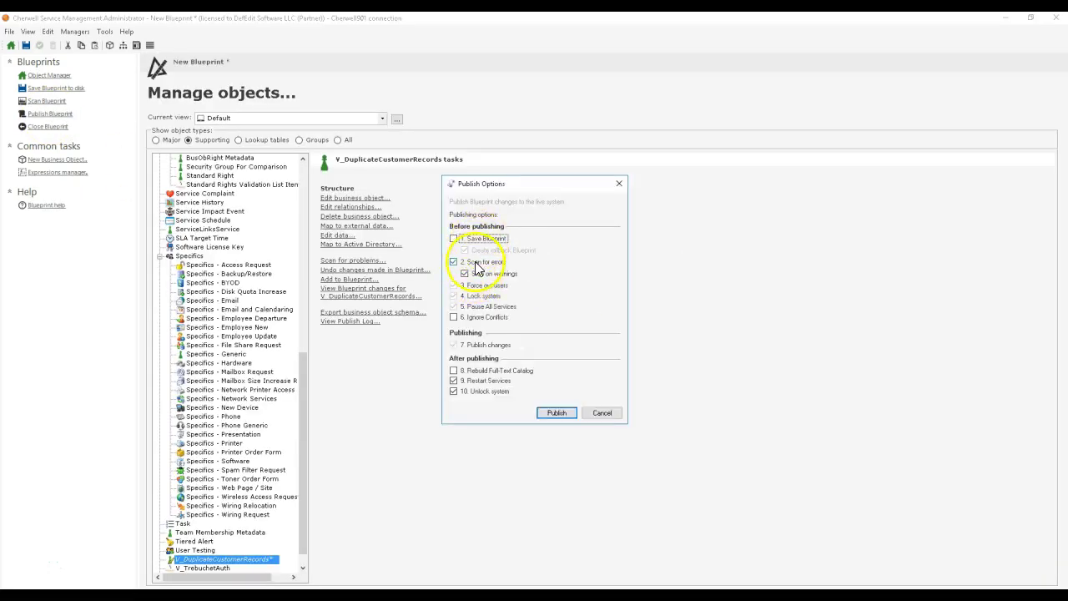
{"action": "left_click", "coordinate": [453, 261]}
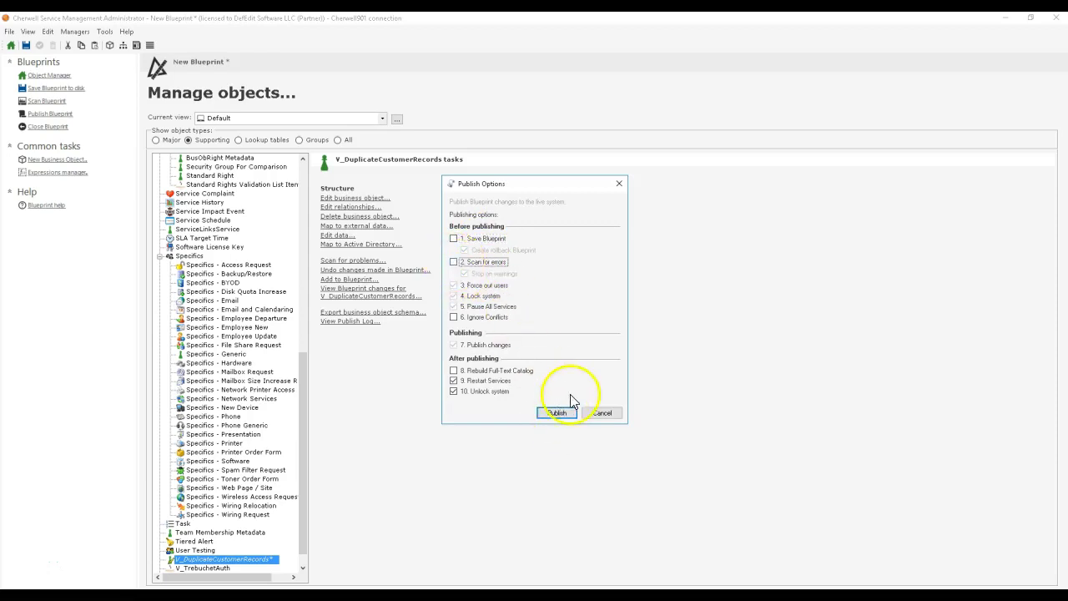
{"action": "left_click", "coordinate": [557, 413]}
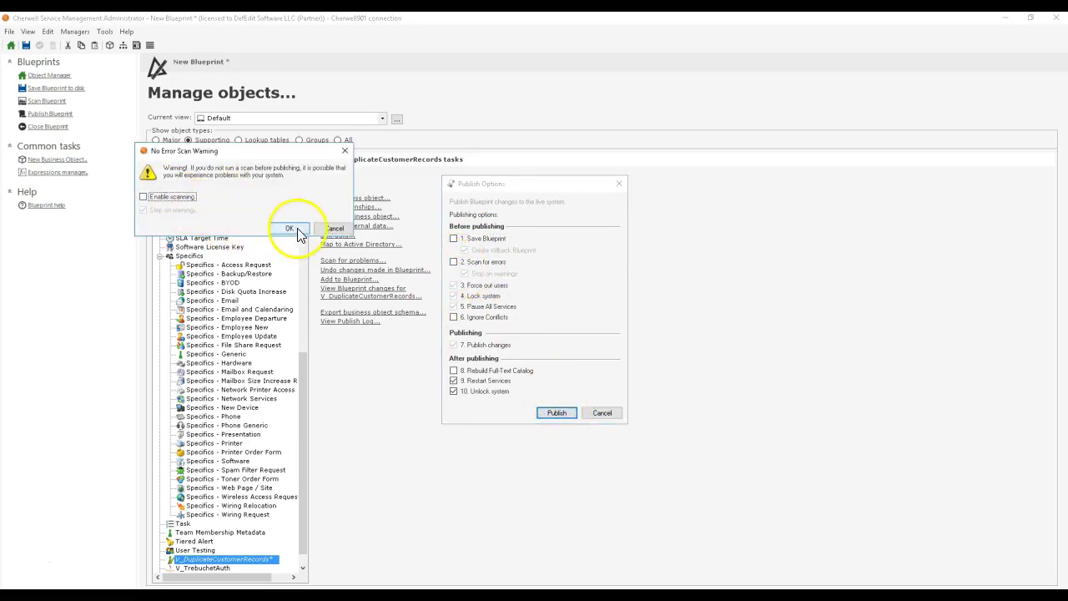
{"action": "left_click", "coordinate": [284, 227]}
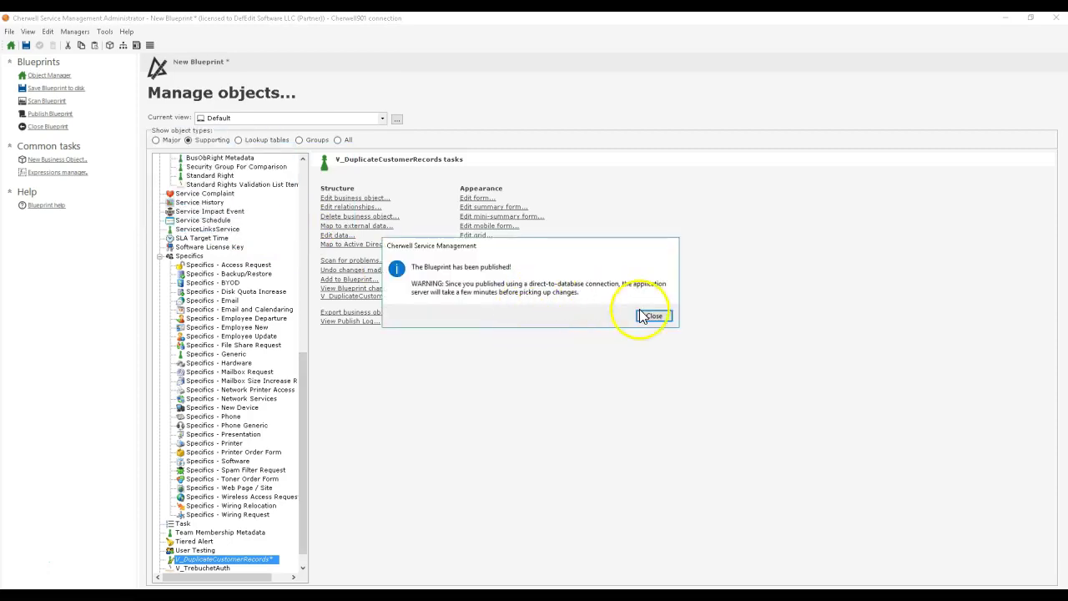
{"action": "left_click", "coordinate": [646, 317]}
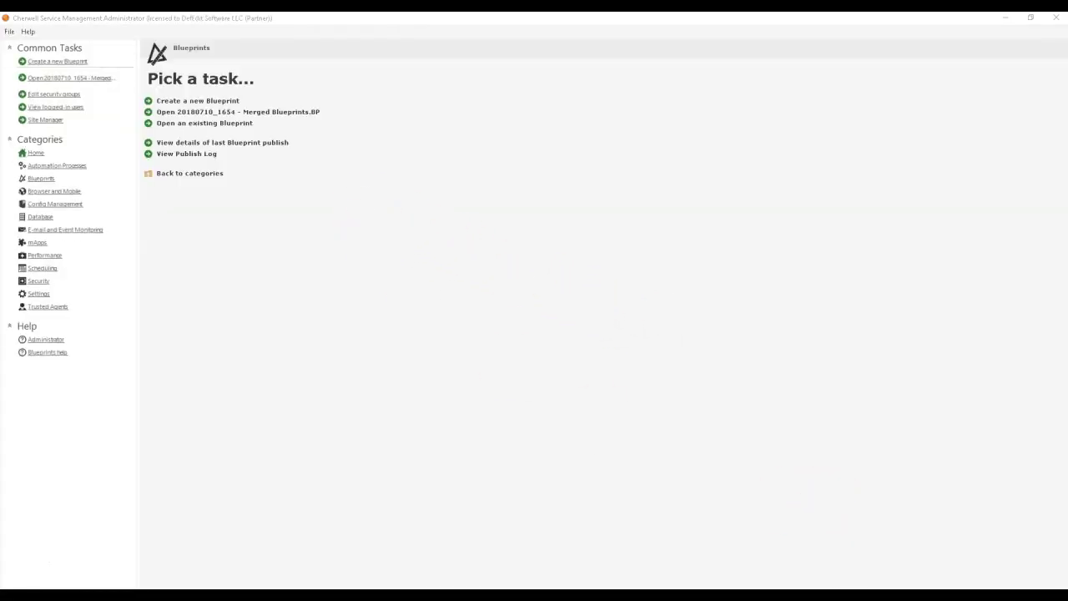
- Switch to the Cherwell Service Management client and reload its definitions
{"action": "left_click", "coordinate": [860, 588]}
{"action": "left_click", "coordinate": [300, 34]}
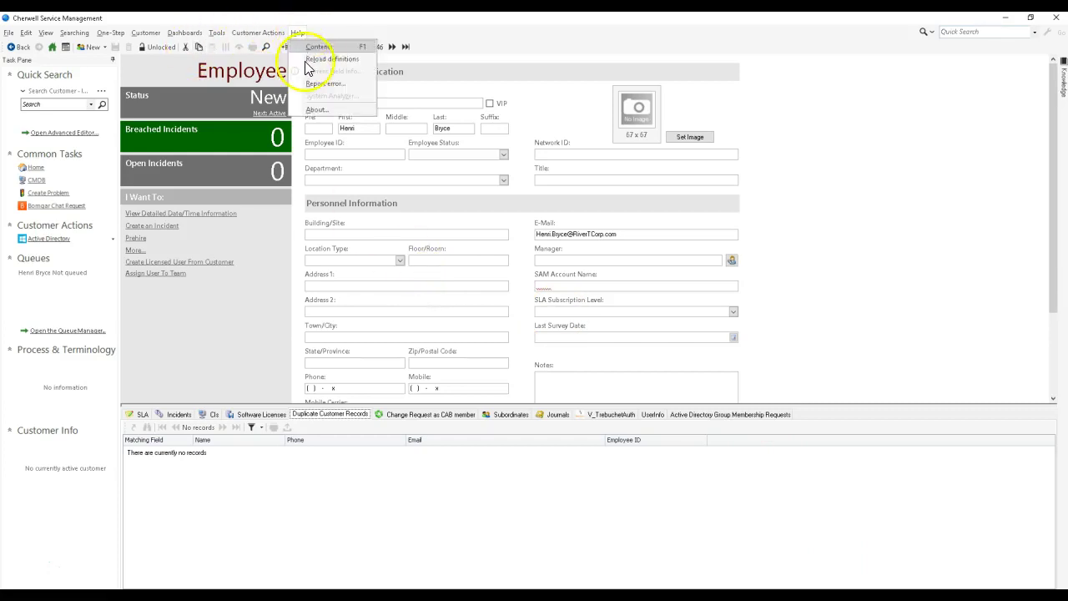
{"action": "left_click", "coordinate": [305, 65]}
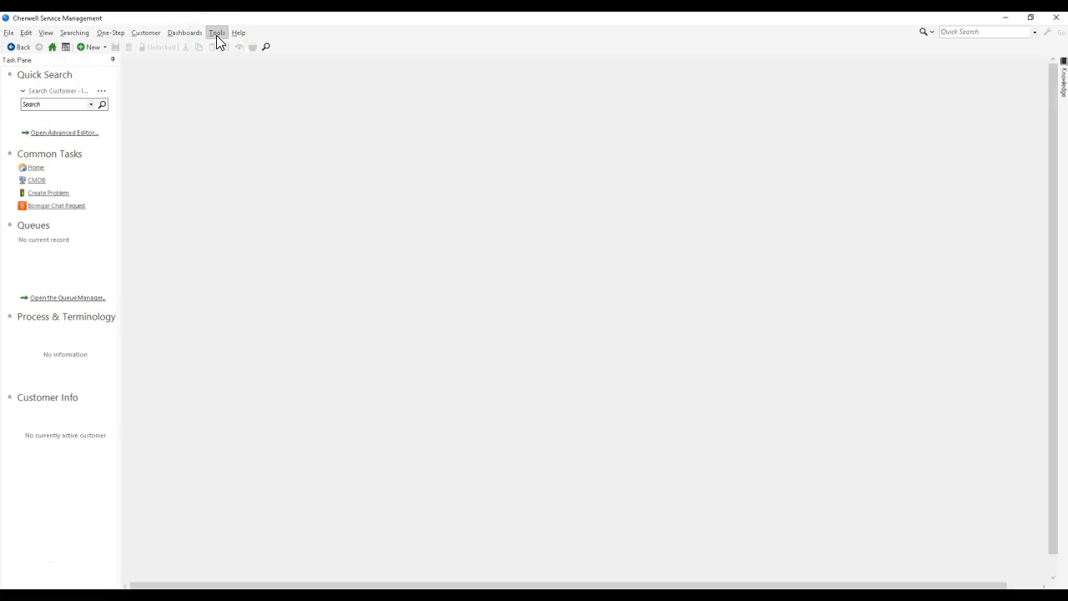
- Open Table Management and list the records of the V_DuplicateCustomerRecords type
{"action": "left_click", "coordinate": [216, 33]}
{"action": "left_click", "coordinate": [231, 147]}
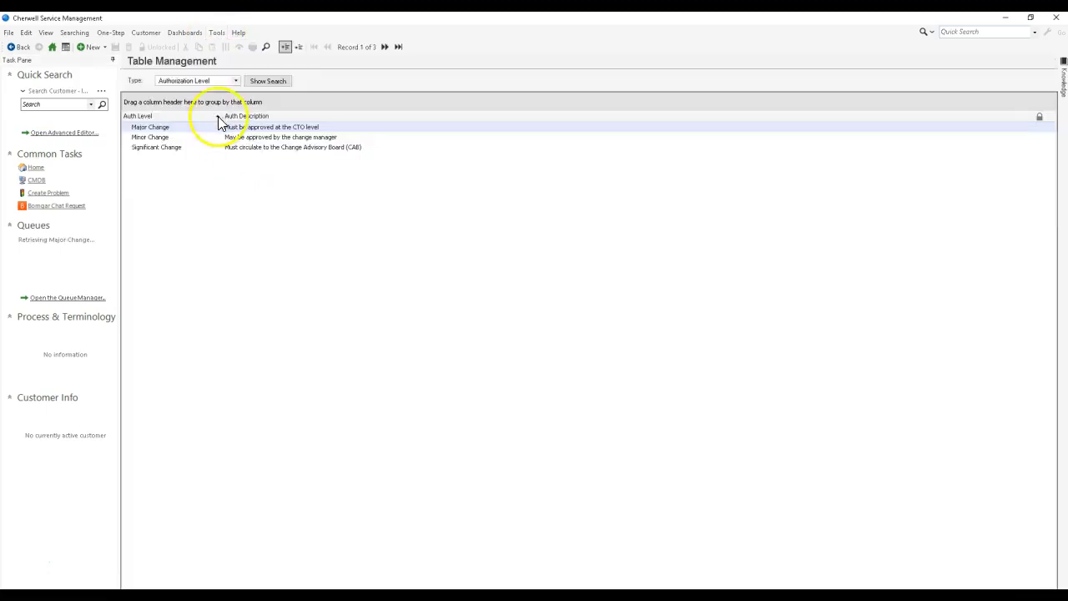
{"action": "left_click", "coordinate": [192, 81]}
{"action": "scroll", "coordinate": [196, 147], "scroll_direction": "down", "scroll_amount": 10}
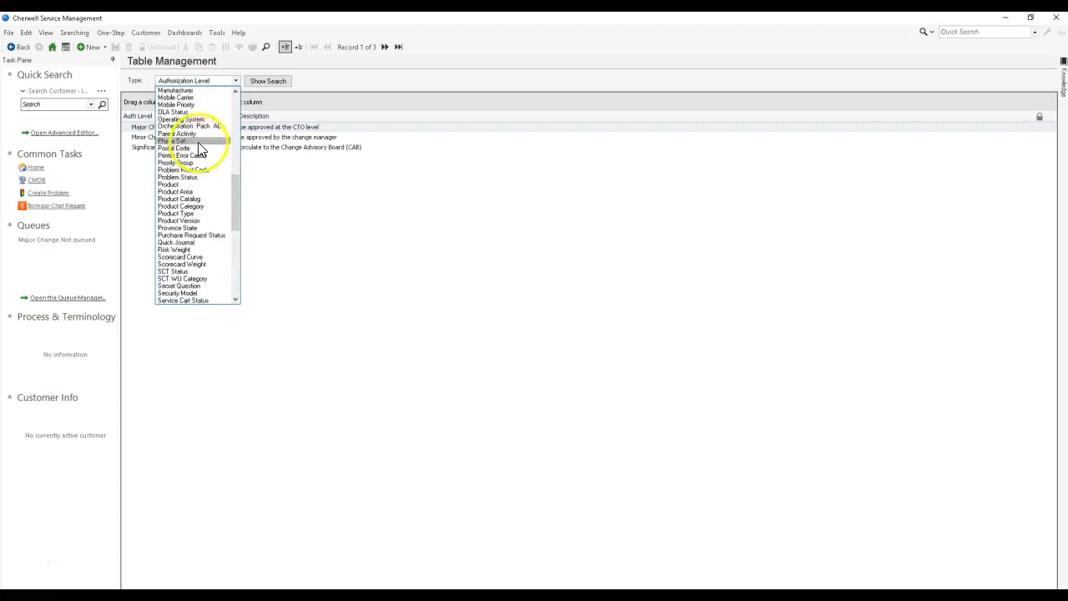
{"action": "scroll", "coordinate": [201, 148], "scroll_direction": "down", "scroll_amount": 10}
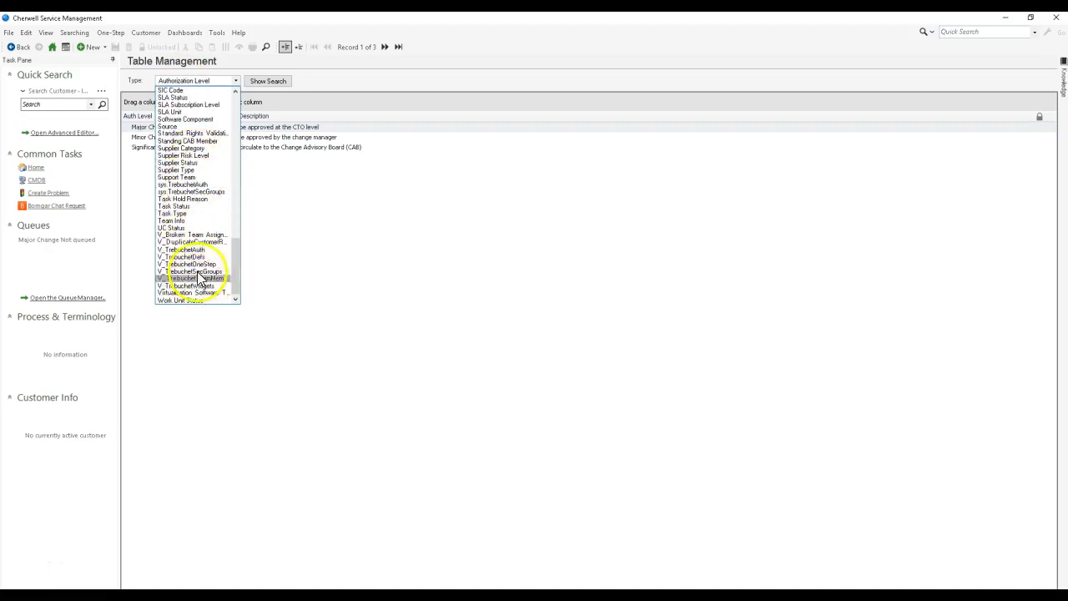
{"action": "left_click", "coordinate": [195, 242]}
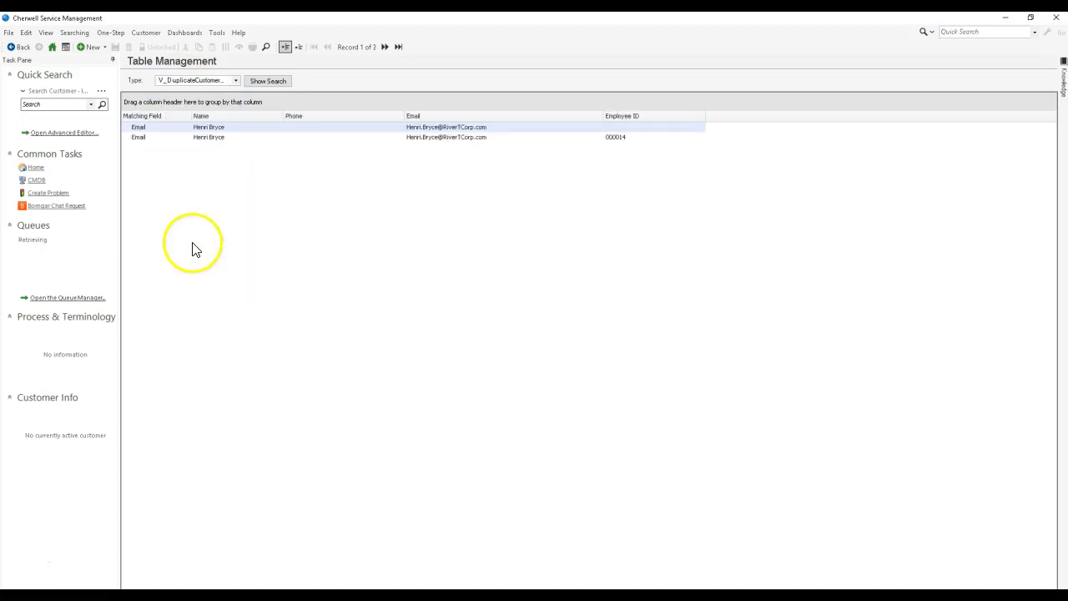
- Open the first duplicate entry, compare the name and address details of Customer 1 and Customer 2, and return to the record list
{"action": "double_click", "coordinate": [198, 127]}
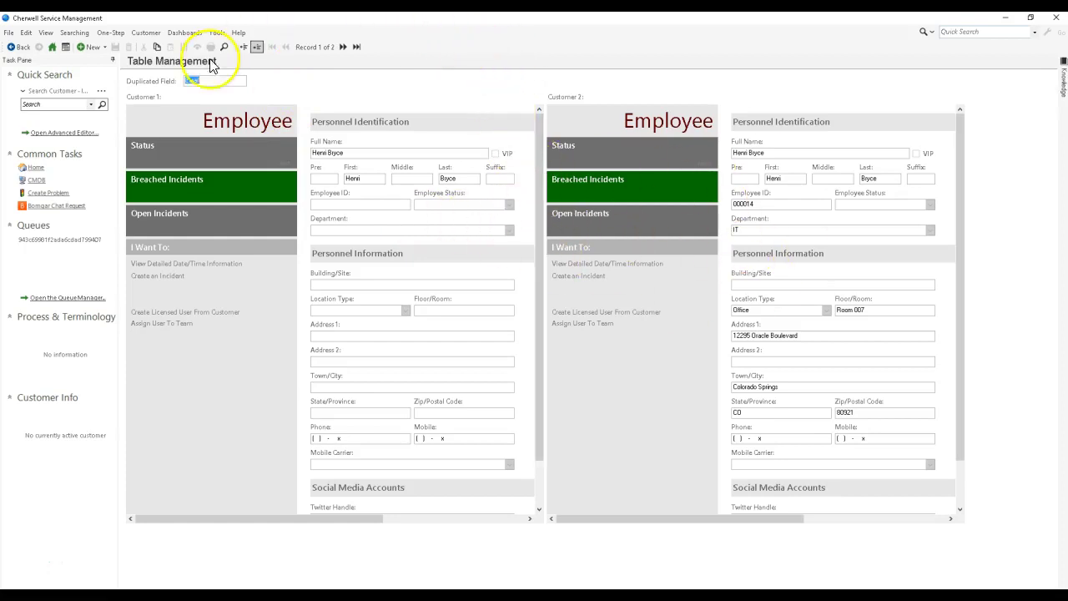
{"action": "left_click_drag", "start_coordinate": [351, 153], "coordinate": [293, 153]}
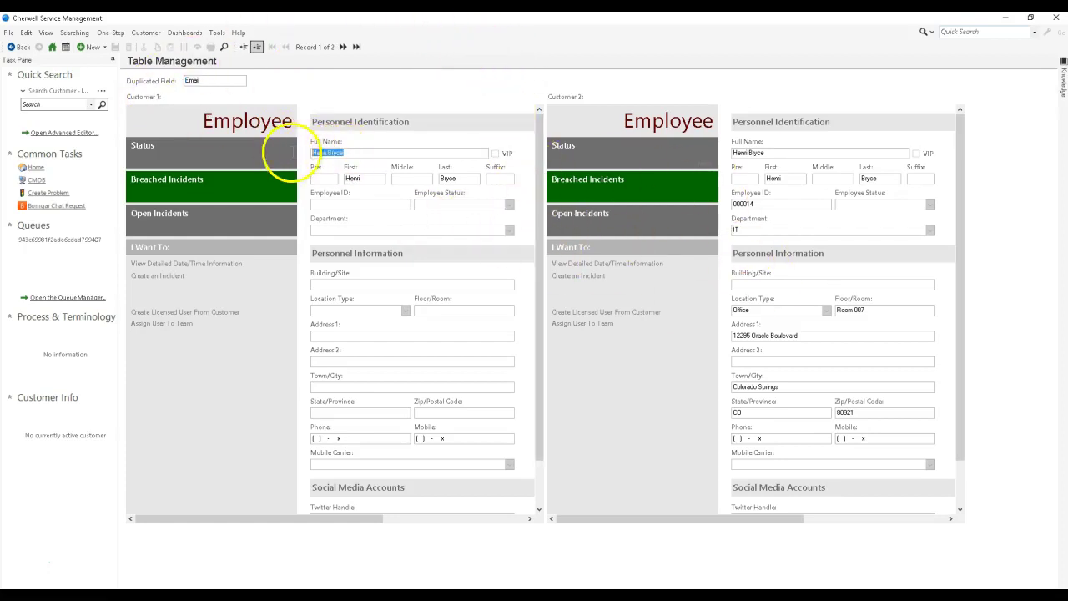
{"action": "left_click_drag", "start_coordinate": [370, 517], "coordinate": [395, 517]}
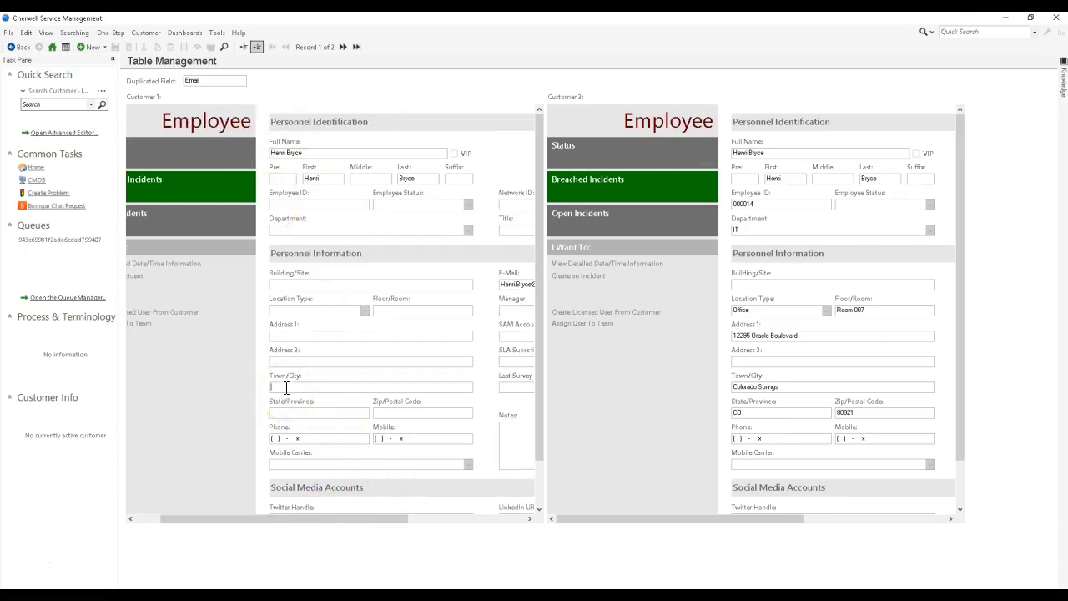
{"action": "left_click_drag", "start_coordinate": [803, 387], "coordinate": [672, 398]}
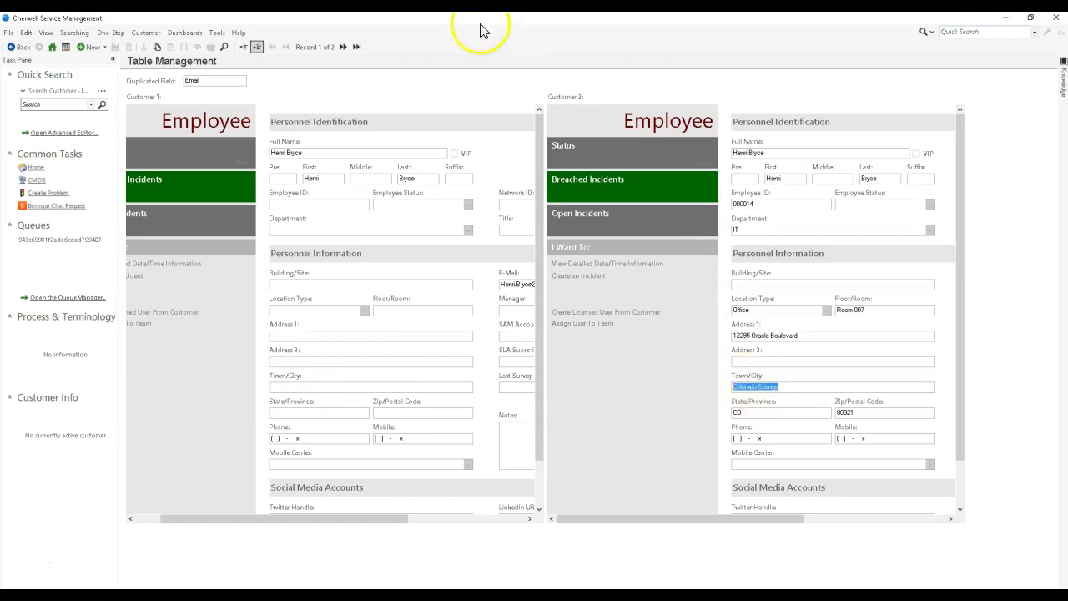
{"action": "left_click", "coordinate": [343, 47]}
{"action": "left_click", "coordinate": [243, 49]}
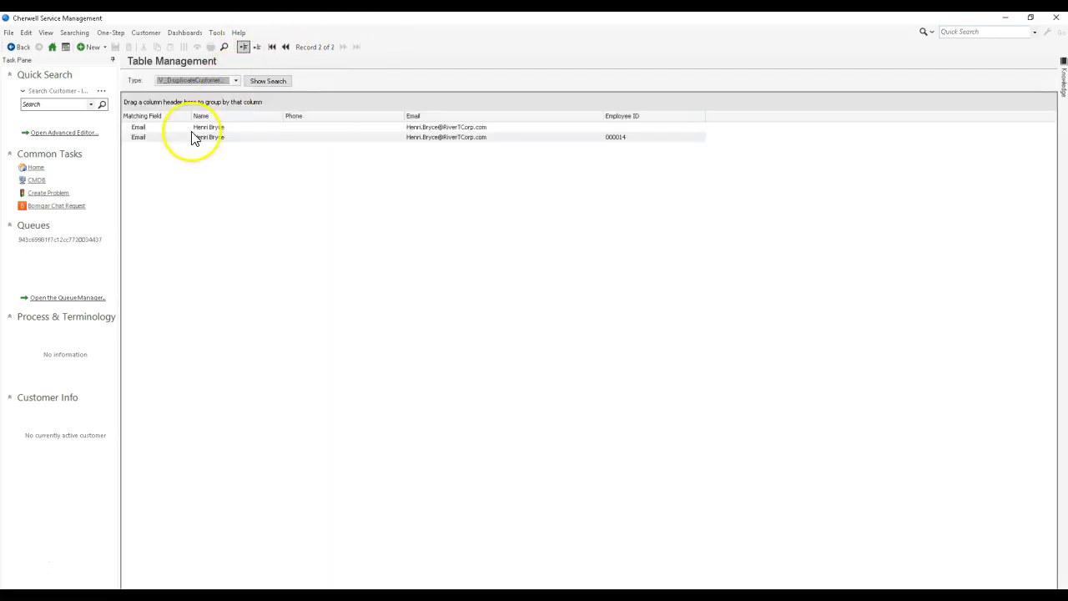
- Open the second duplicate entry and compare the Employee ID, Department and Building/Site fields of its two customers
{"action": "left_click", "coordinate": [255, 128]}
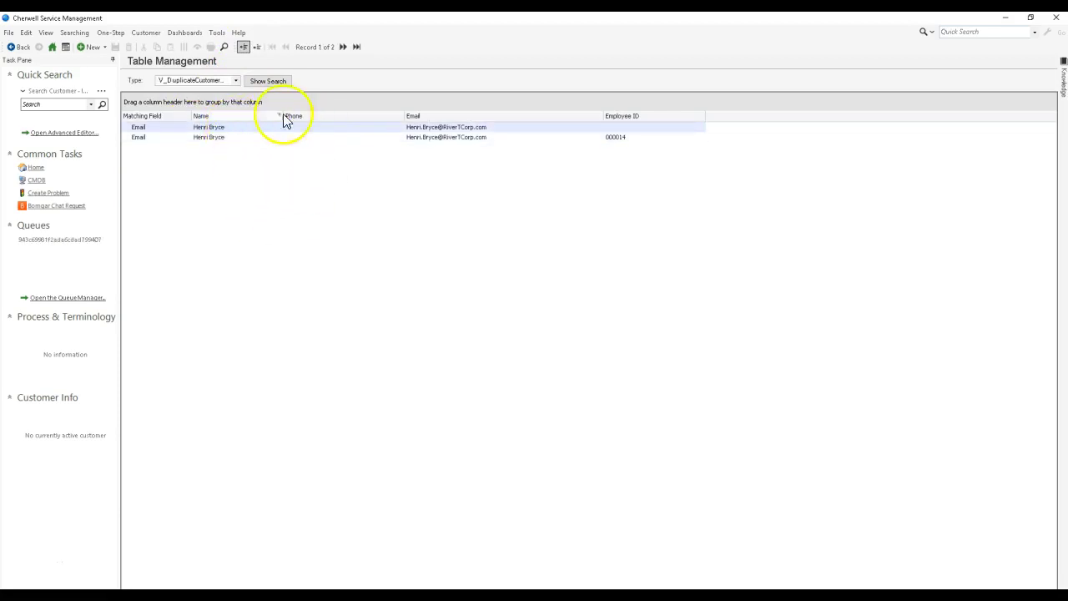
{"action": "left_click", "coordinate": [297, 140]}
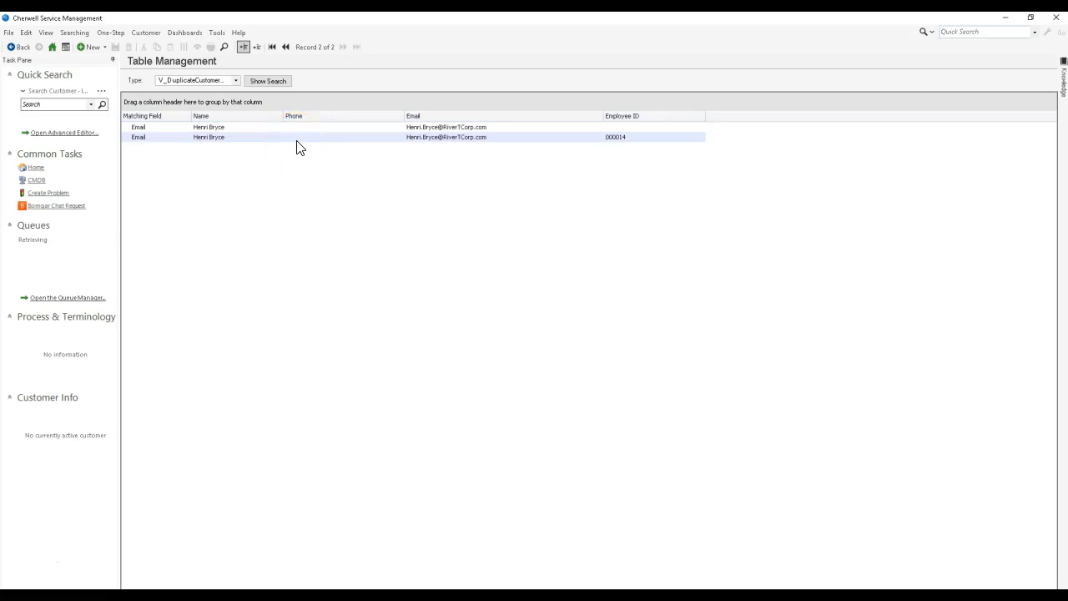
{"action": "double_click", "coordinate": [298, 141]}
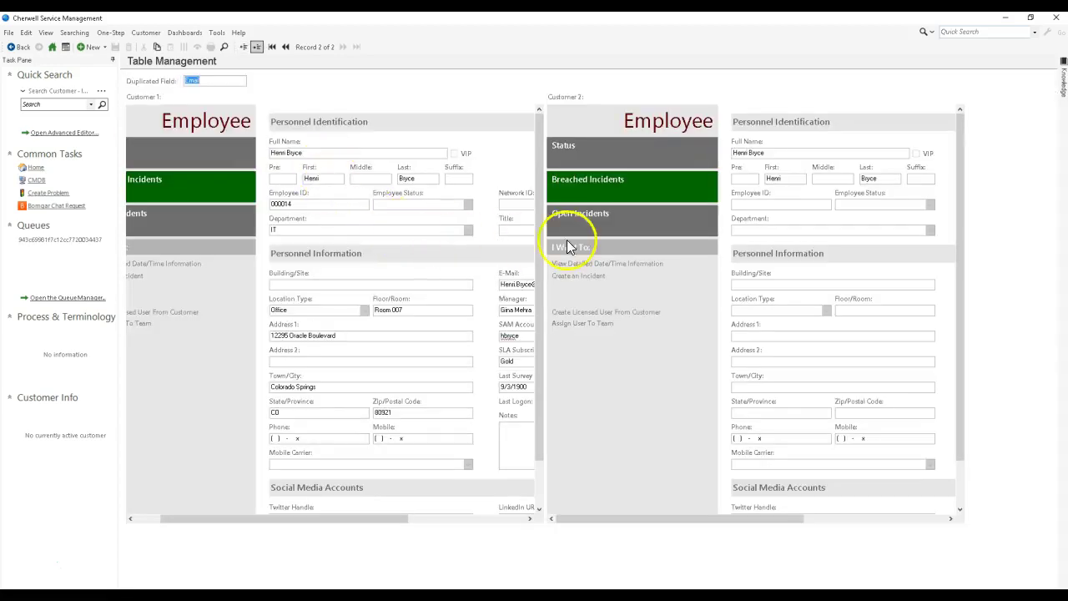
{"action": "left_click", "coordinate": [746, 207]}
{"action": "left_click", "coordinate": [762, 232]}
{"action": "left_click", "coordinate": [762, 282]}
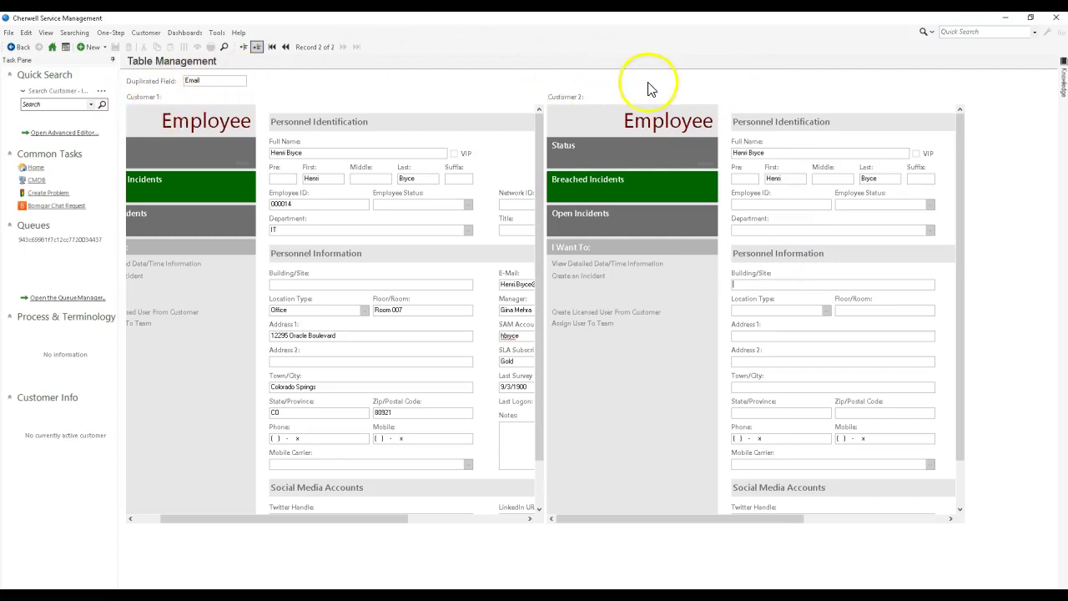
- Run a quick Customer - Internal search with only a related clause: Customer Links Duplicates contains at least one V_DuplicateCustomerRecords
{"action": "left_click", "coordinate": [74, 33]}
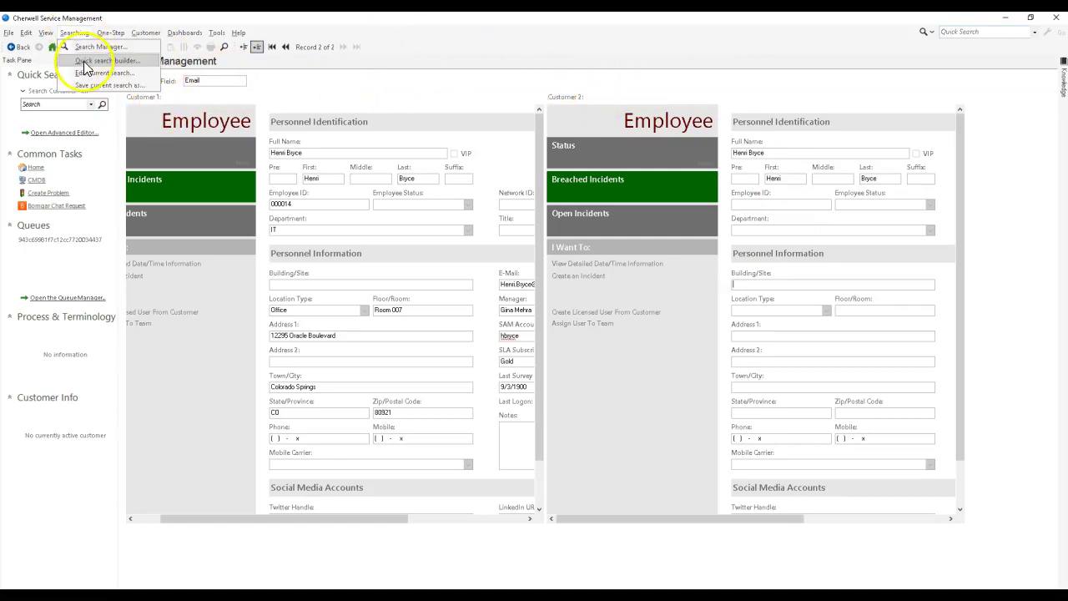
{"action": "left_click", "coordinate": [85, 63]}
{"action": "left_click", "coordinate": [429, 196]}
{"action": "left_click", "coordinate": [419, 214]}
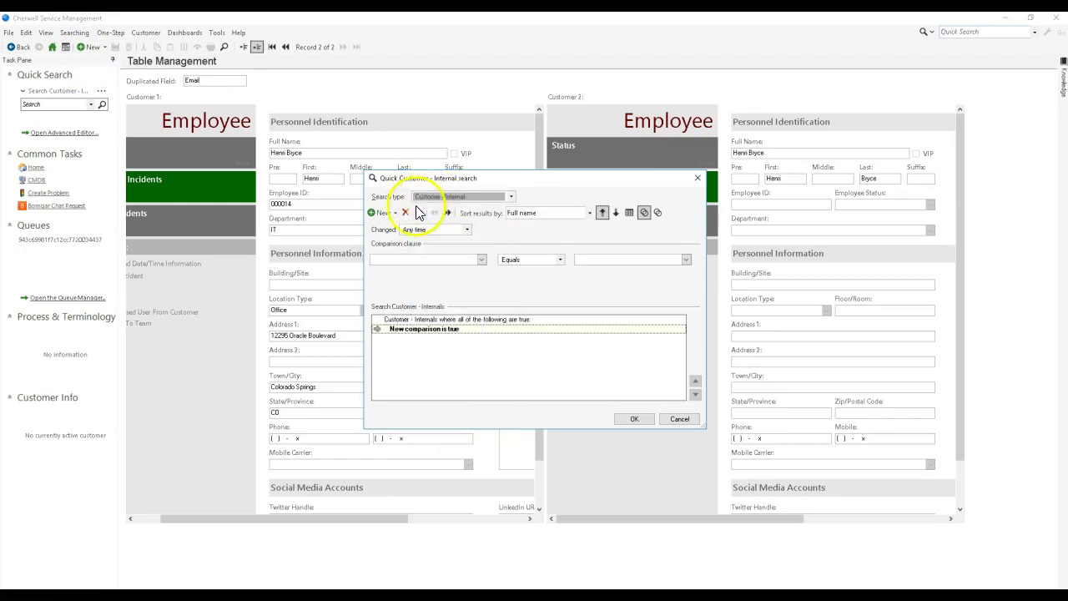
{"action": "left_click", "coordinate": [406, 212]}
{"action": "left_click", "coordinate": [384, 213]}
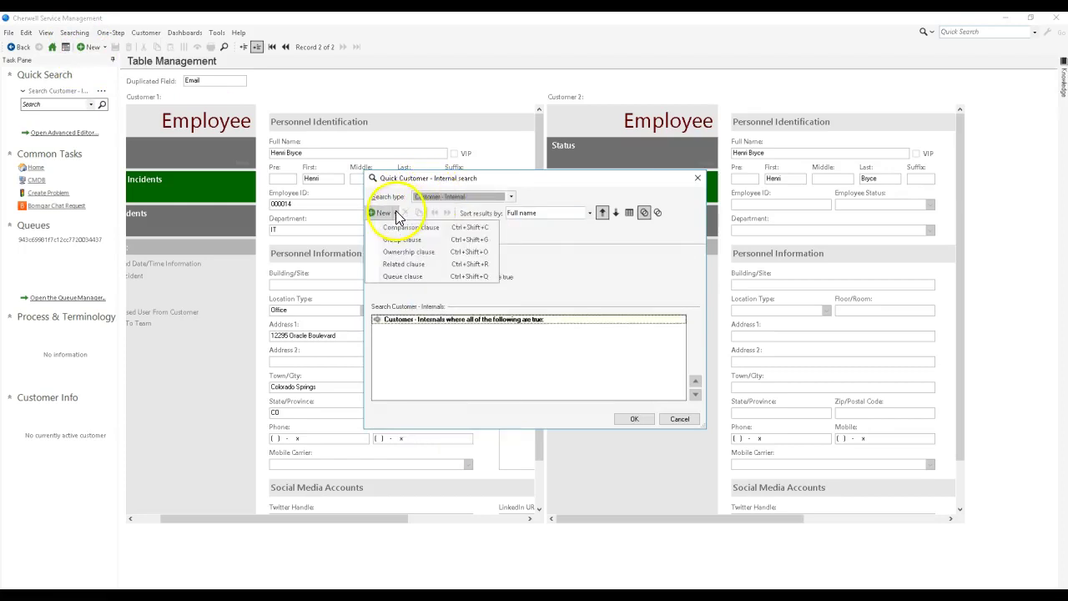
{"action": "left_click", "coordinate": [413, 265]}
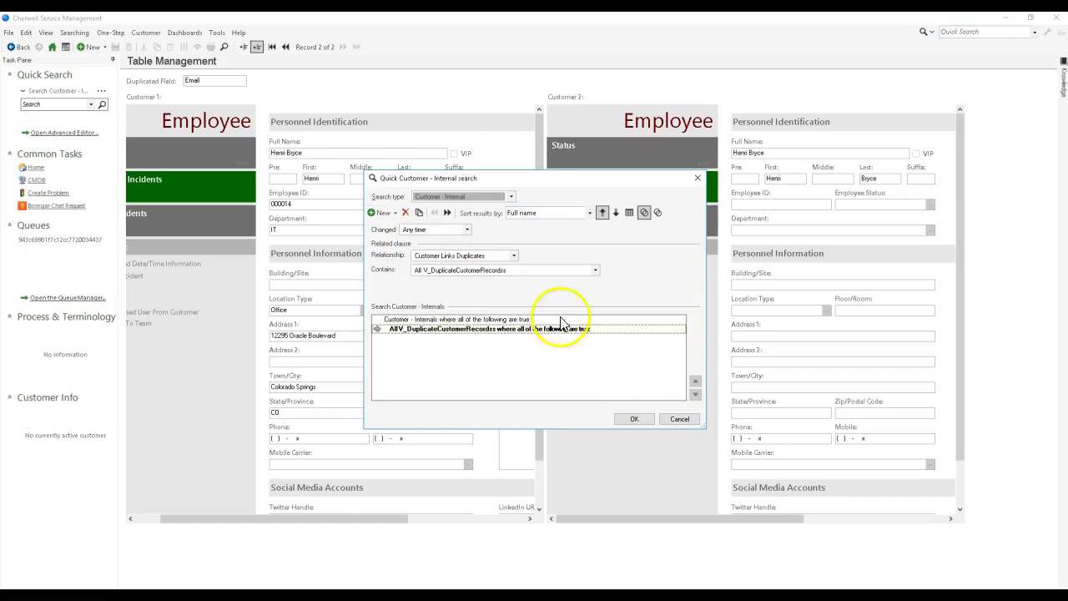
{"action": "left_click", "coordinate": [515, 270]}
{"action": "left_click", "coordinate": [529, 281]}
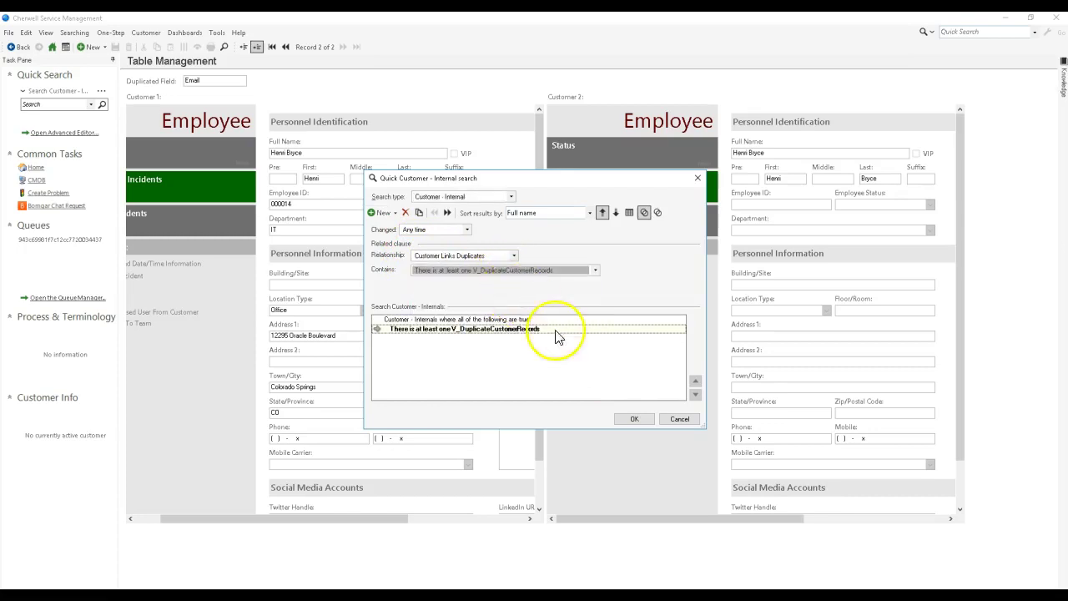
{"action": "left_click", "coordinate": [636, 420]}
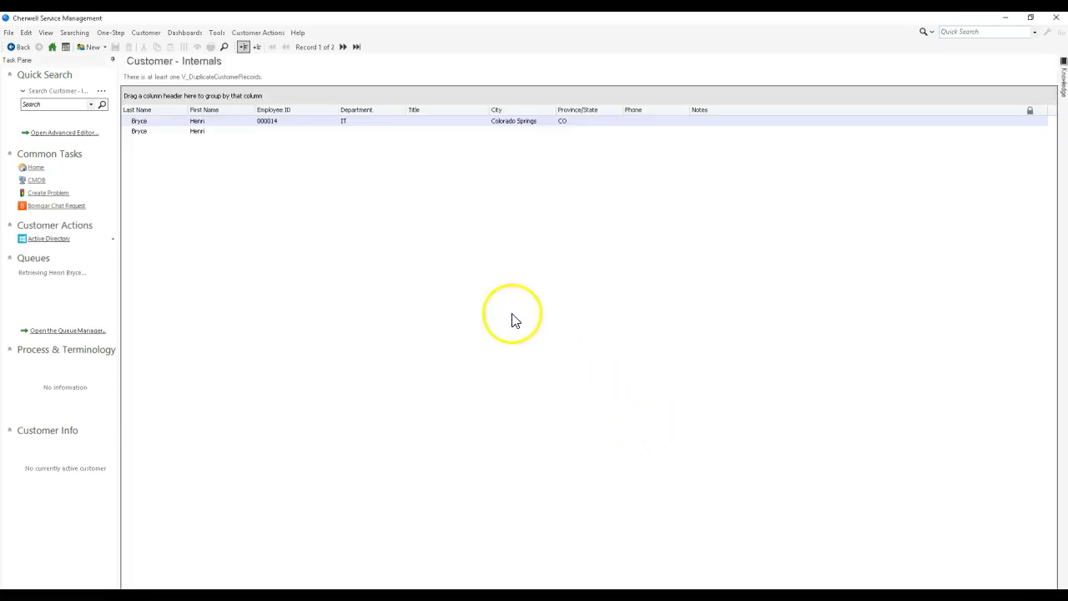
- Open the second customer in the search results and show its Duplicate Customer Records
{"action": "left_click", "coordinate": [260, 131]}
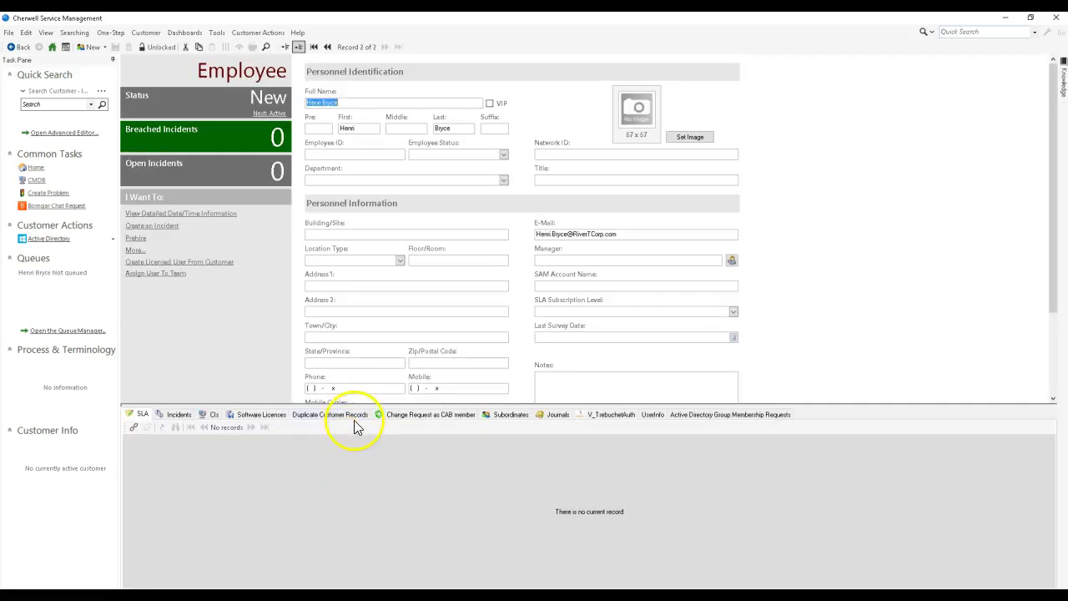
{"action": "left_click", "coordinate": [353, 417]}
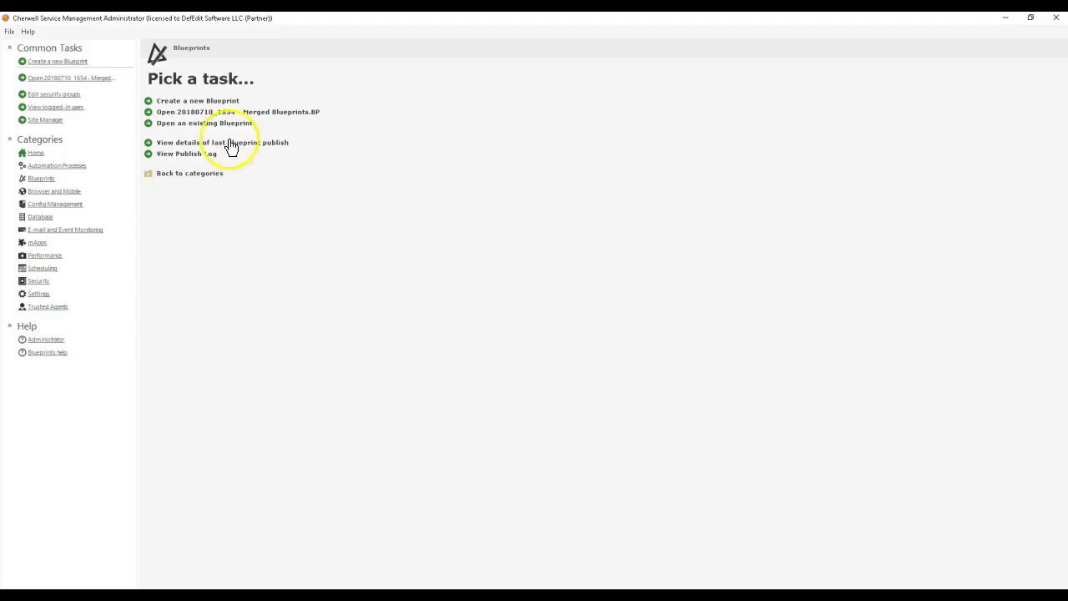
- In Cherwell Service Management Administrator, inspect the advanced properties of V_DuplicateCustomerRecords in a new Blueprint without changing them
{"action": "left_click", "coordinate": [207, 101]}
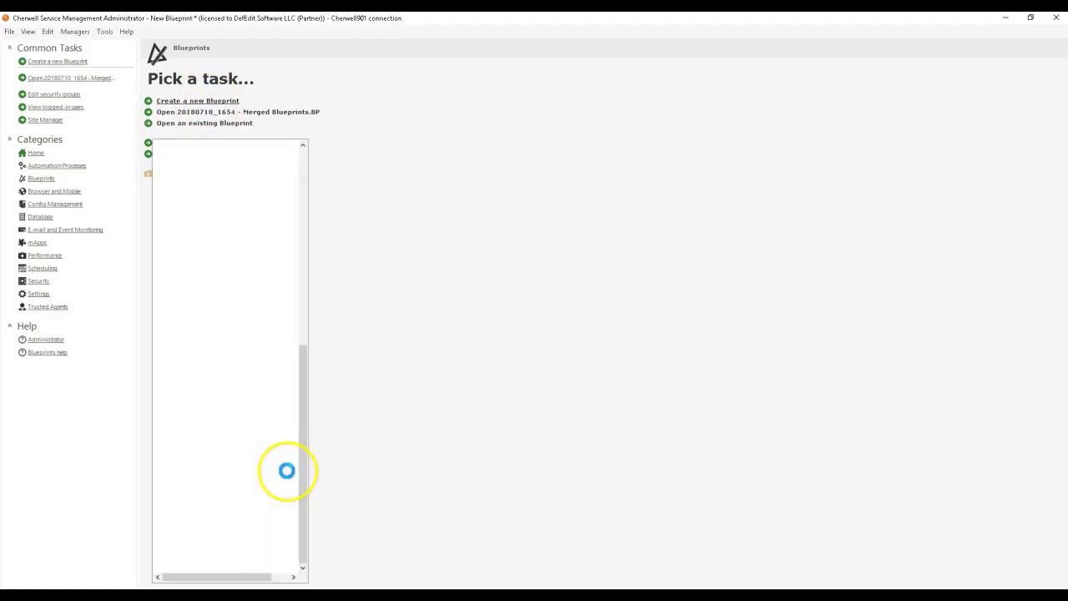
{"action": "left_click", "coordinate": [353, 208]}
{"action": "left_click", "coordinate": [399, 79]}
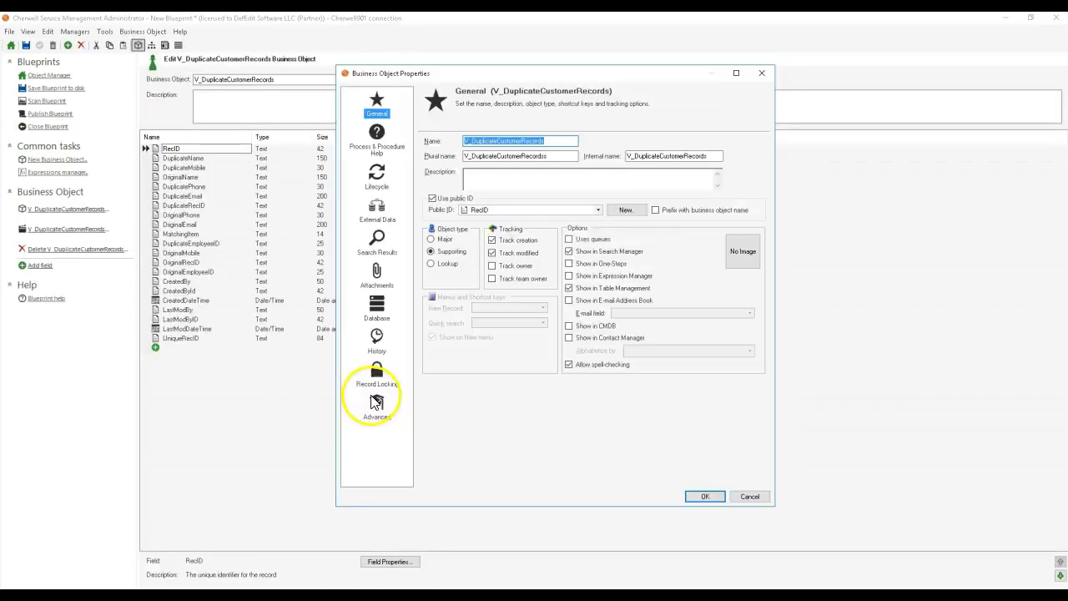
{"action": "left_click", "coordinate": [376, 405]}
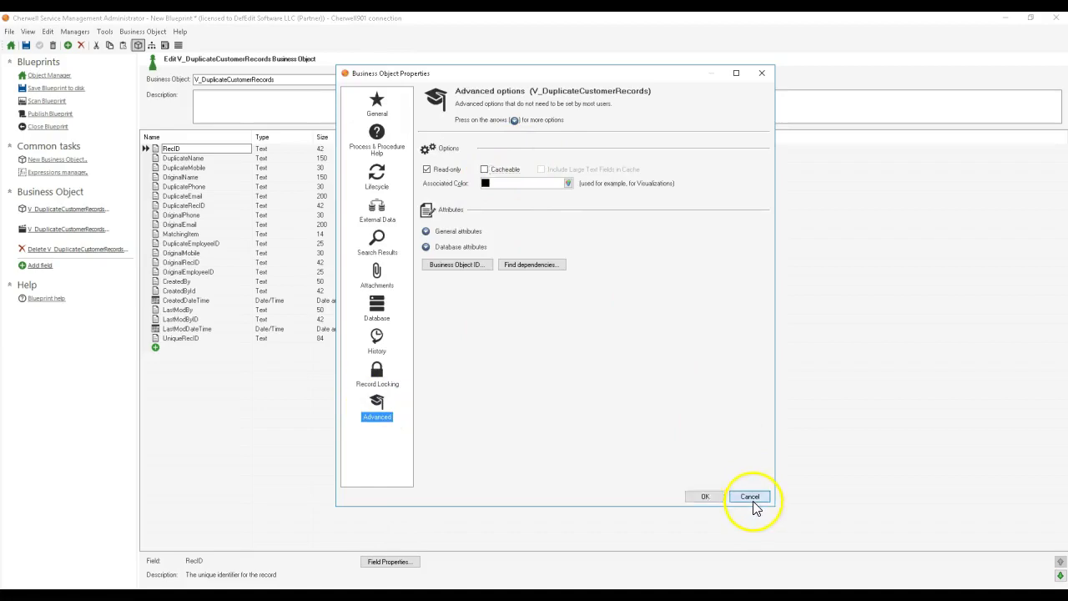
{"action": "left_click", "coordinate": [749, 496]}
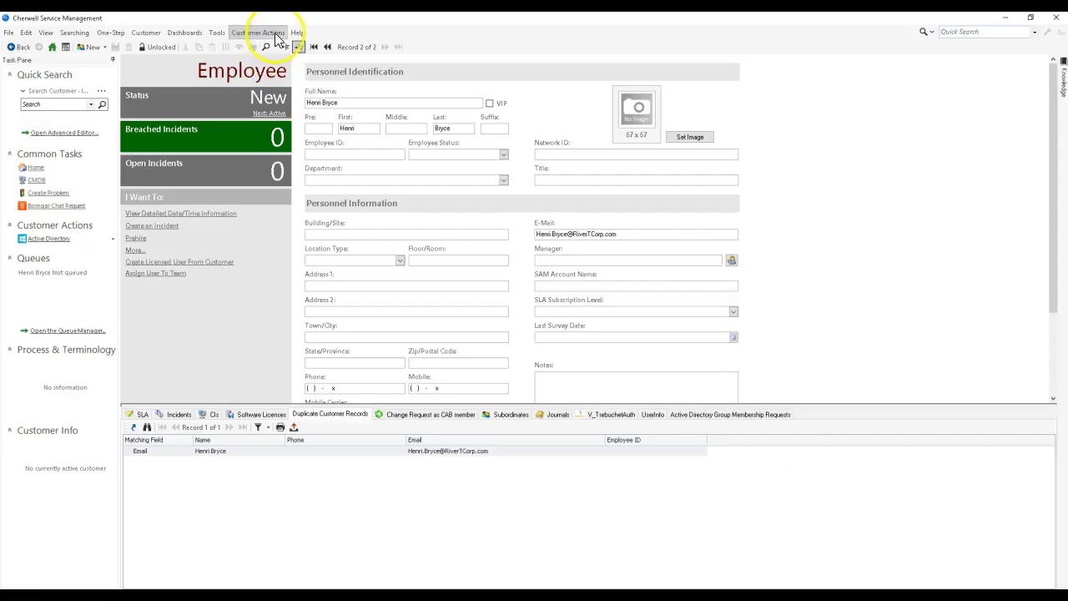
{"action": "left_click", "coordinate": [217, 32]}
{"action": "left_click", "coordinate": [219, 31]}
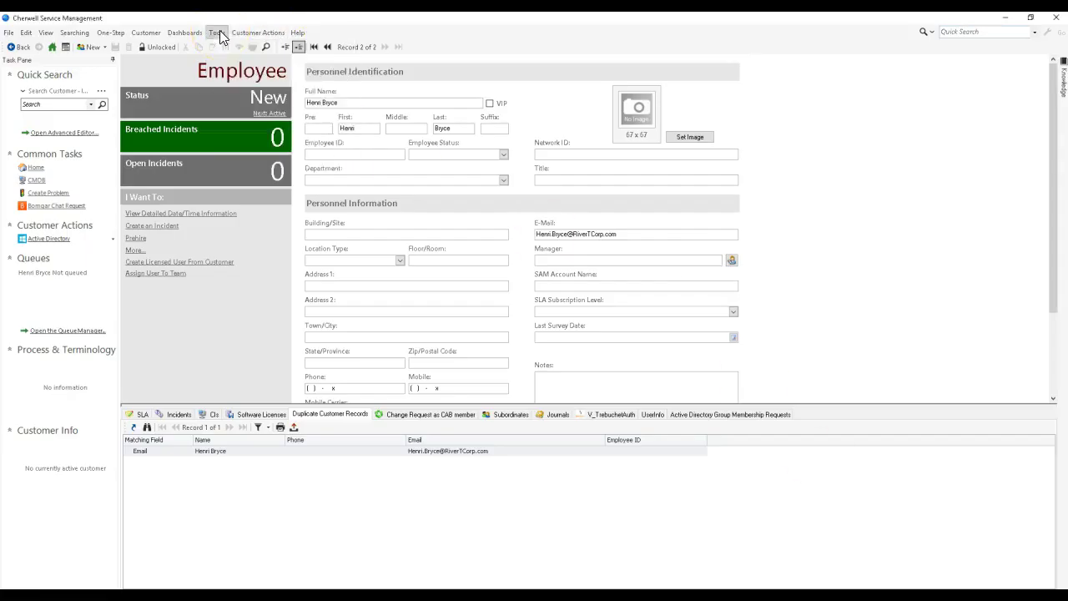
{"action": "left_click", "coordinate": [297, 32]}
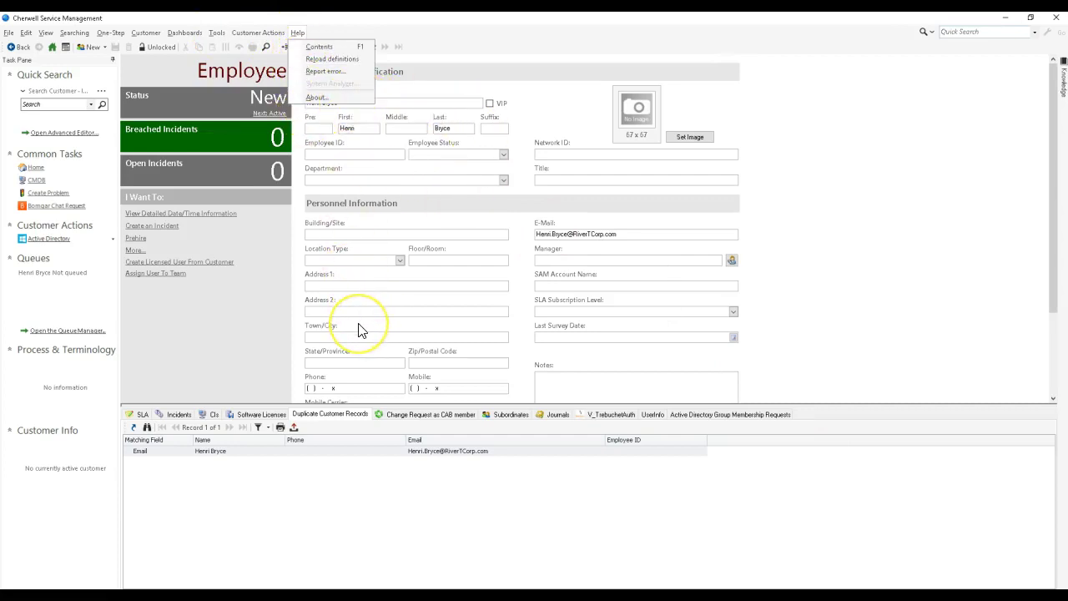
{"action": "left_click", "coordinate": [442, 75]}
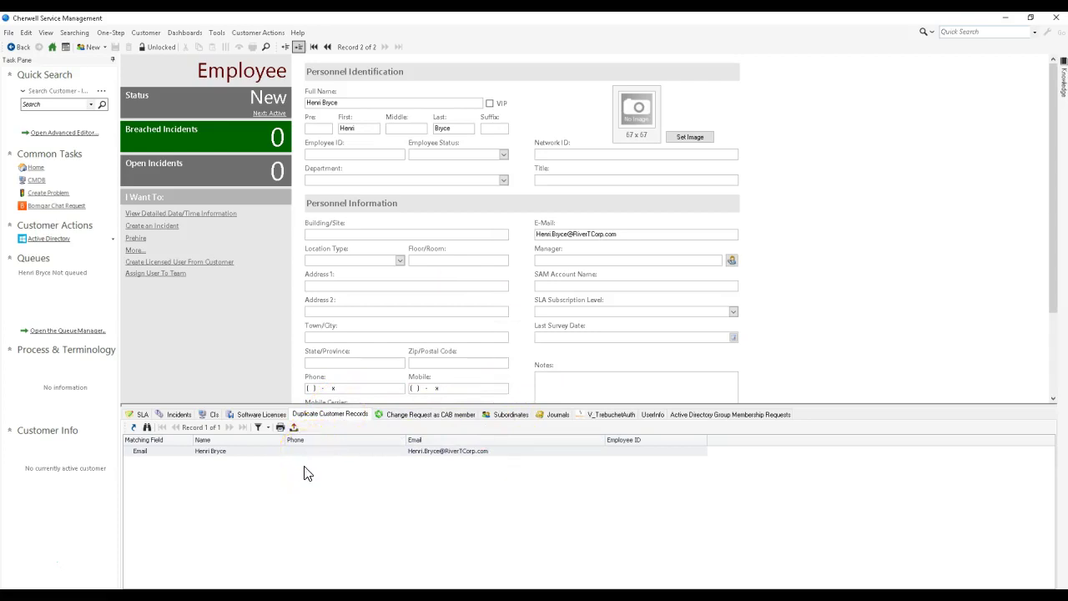
- Rebuild and run the quick search for Customer - Internal records linked to at least one V_DuplicateCustomerRecords through Customer Links Duplicates
{"action": "left_click", "coordinate": [75, 38]}
{"action": "left_click", "coordinate": [93, 65]}
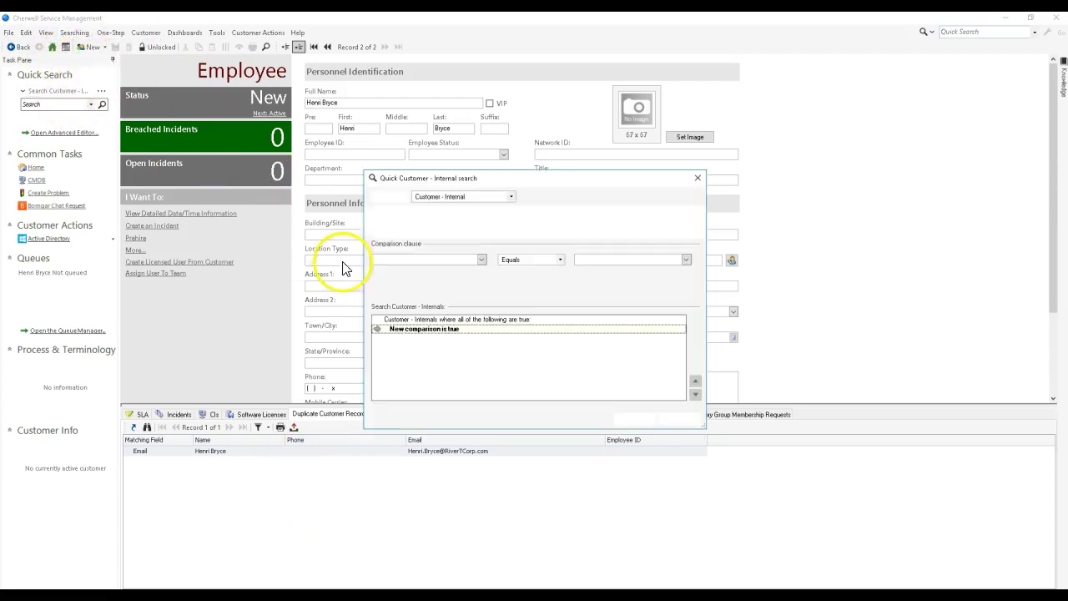
{"action": "left_click", "coordinate": [405, 212]}
{"action": "left_click", "coordinate": [384, 213]}
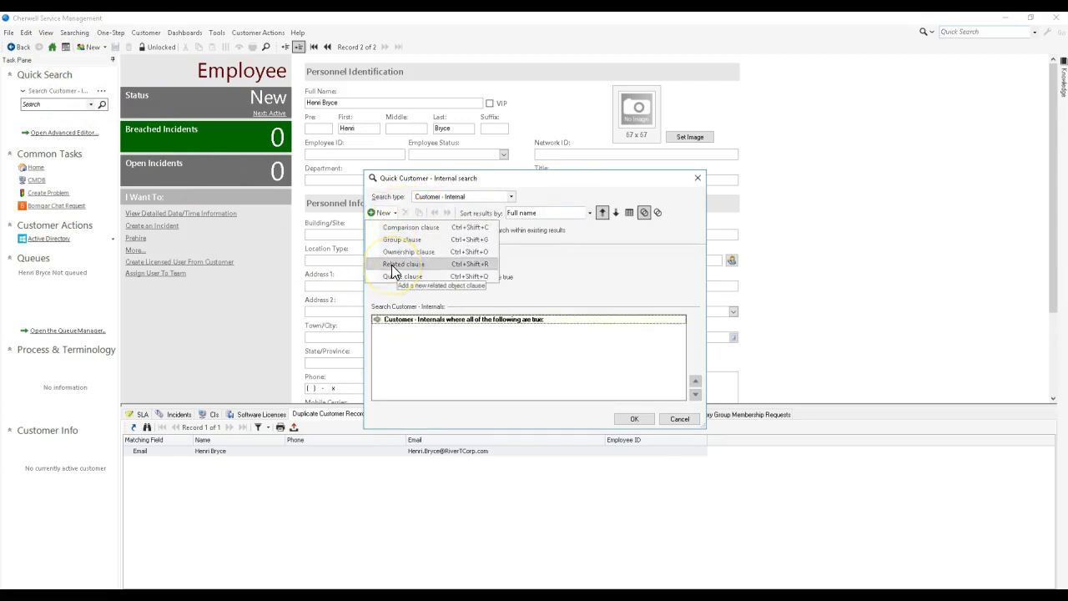
{"action": "left_click", "coordinate": [394, 266]}
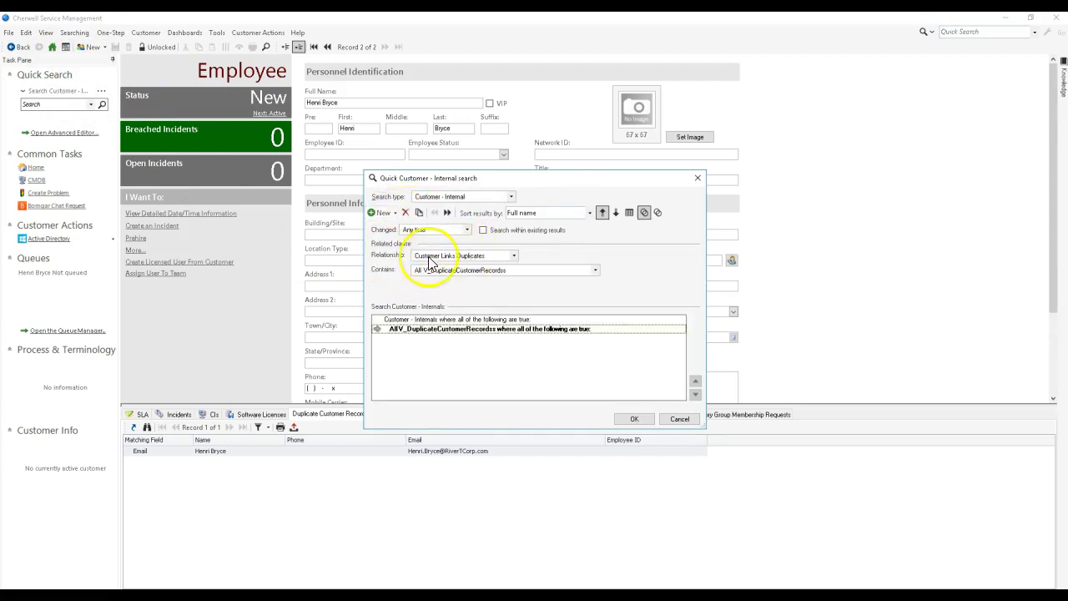
{"action": "left_click", "coordinate": [512, 270]}
{"action": "left_click", "coordinate": [506, 286]}
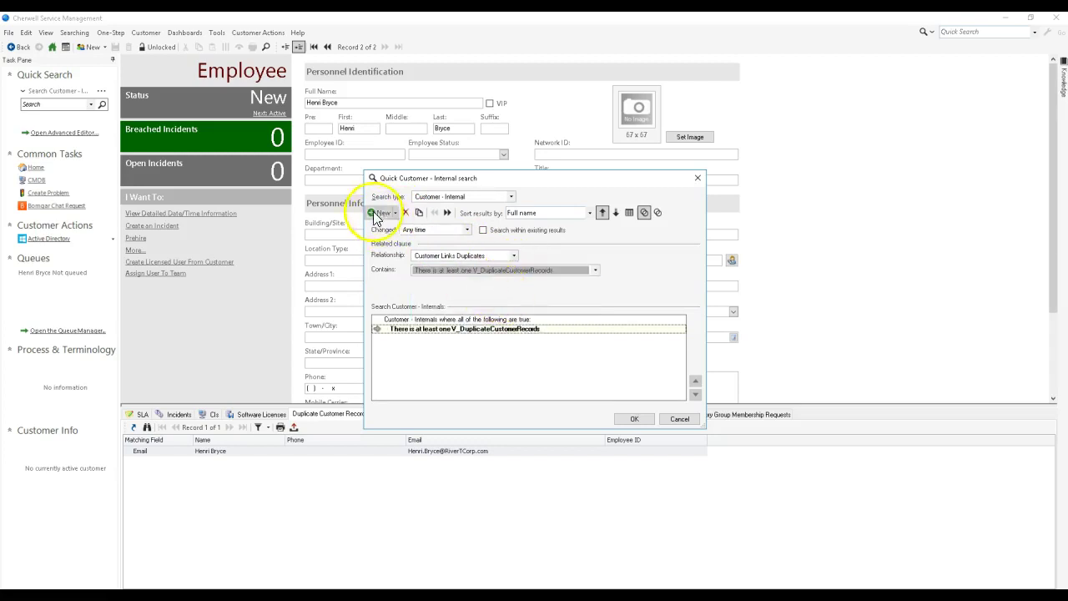
{"action": "left_click", "coordinate": [634, 419]}
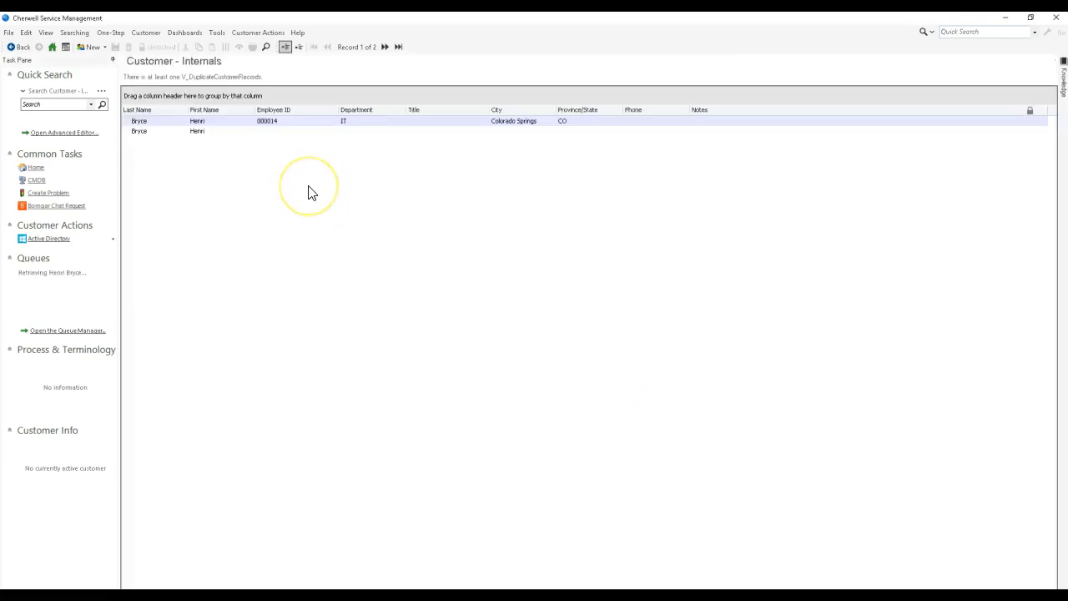
- Open the second customer from the search results and display its Duplicate Customer Records
{"action": "left_click", "coordinate": [254, 130]}
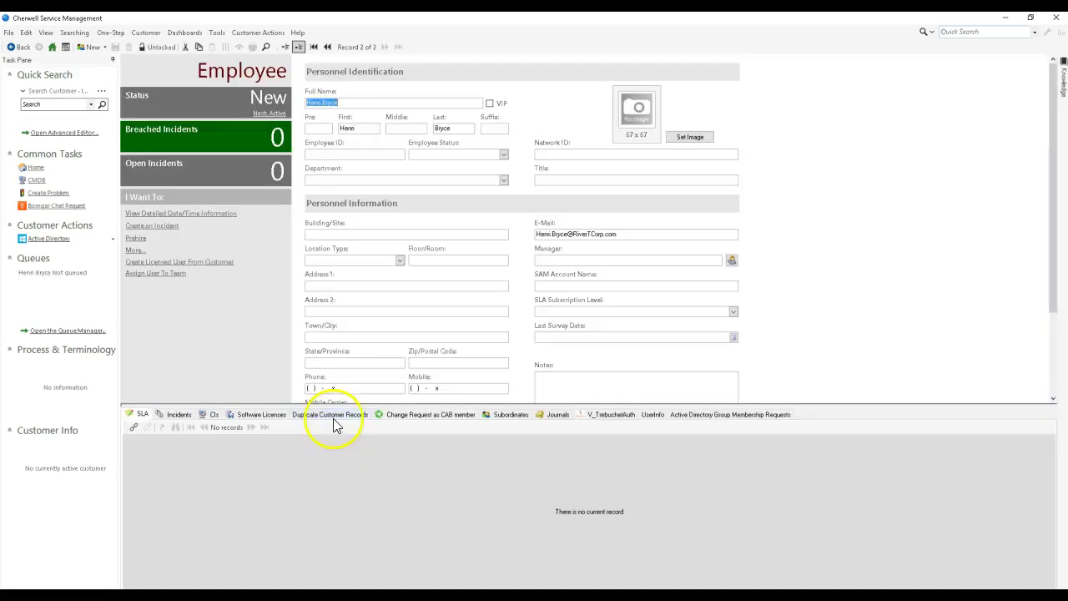
{"action": "left_click", "coordinate": [333, 417]}
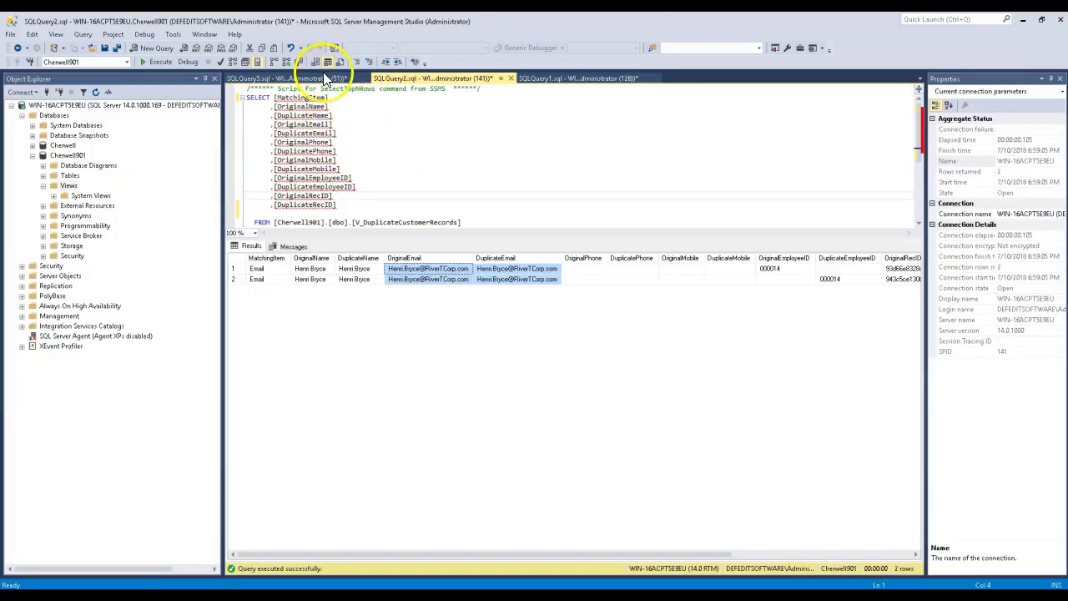
- In SQL Server Management Studio, review the CASE labels behind MatchingItem in the V_DuplicateCustomerRecords view script, from Email through EmployeeID
{"action": "left_click", "coordinate": [326, 79]}
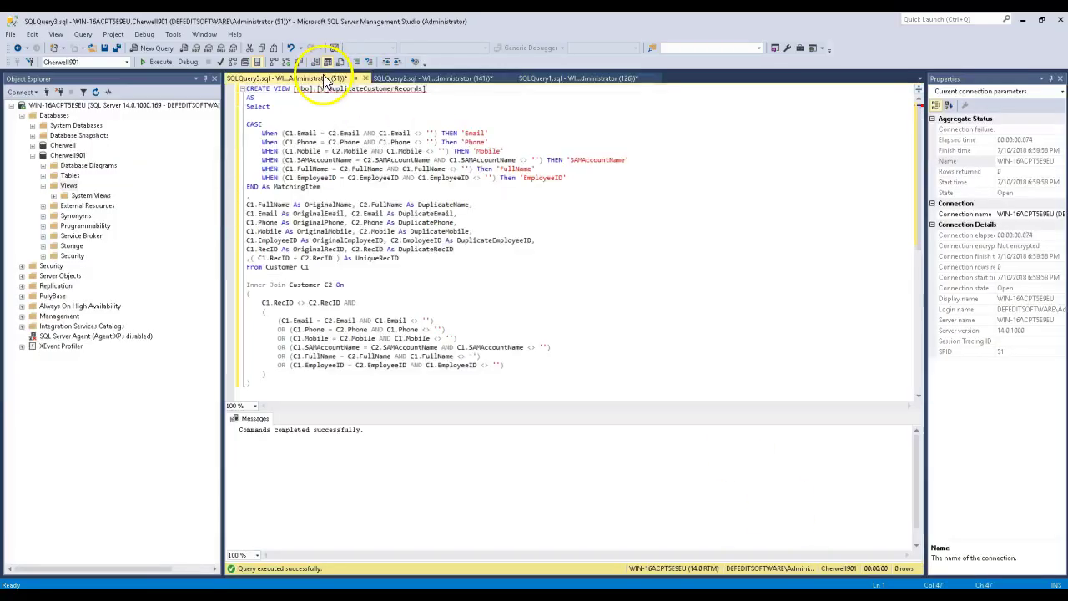
{"action": "mouse_move", "coordinate": [466, 136]}
{"action": "left_mouse_down"}
{"action": "mouse_move", "coordinate": [472, 191]}
{"action": "mouse_move", "coordinate": [489, 138]}
{"action": "mouse_move", "coordinate": [480, 140]}
{"action": "left_mouse_up"}
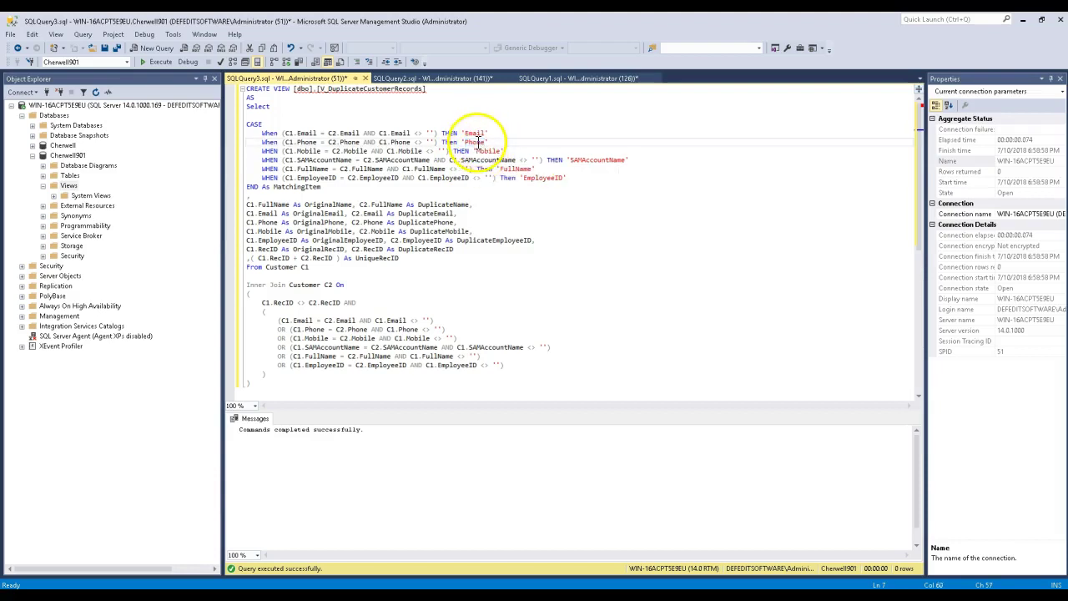
{"action": "left_click", "coordinate": [486, 151]}
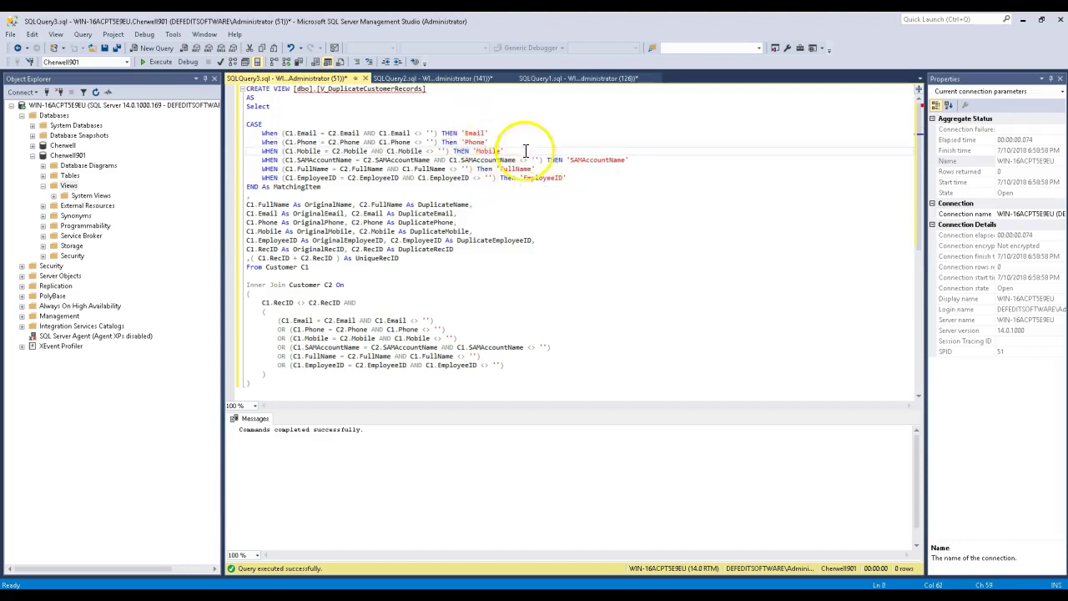
{"action": "double_click", "coordinate": [489, 151]}
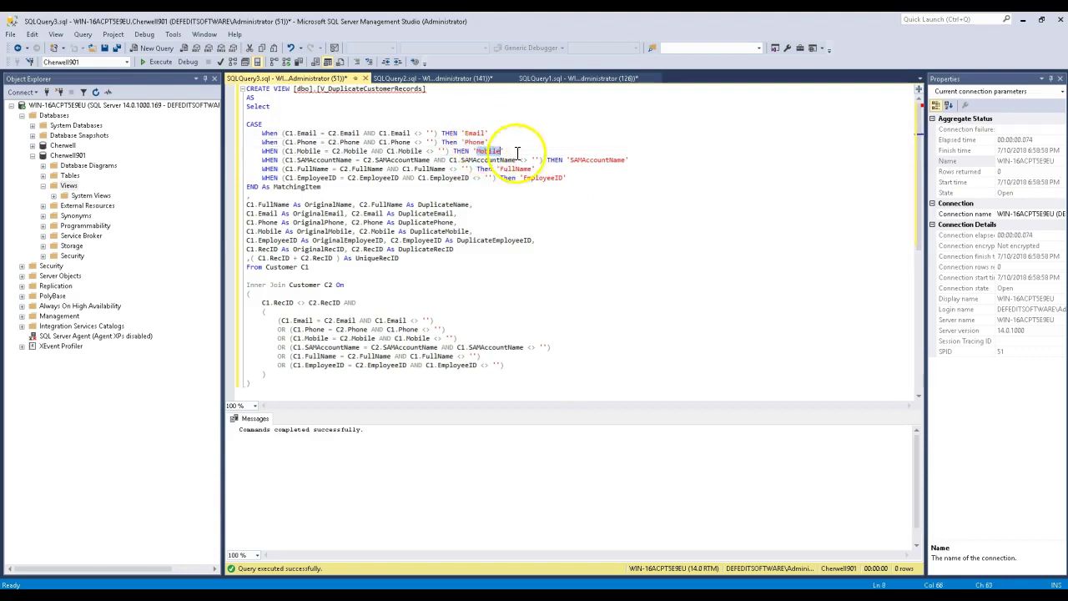
{"action": "double_click", "coordinate": [596, 160]}
{"action": "double_click", "coordinate": [516, 168]}
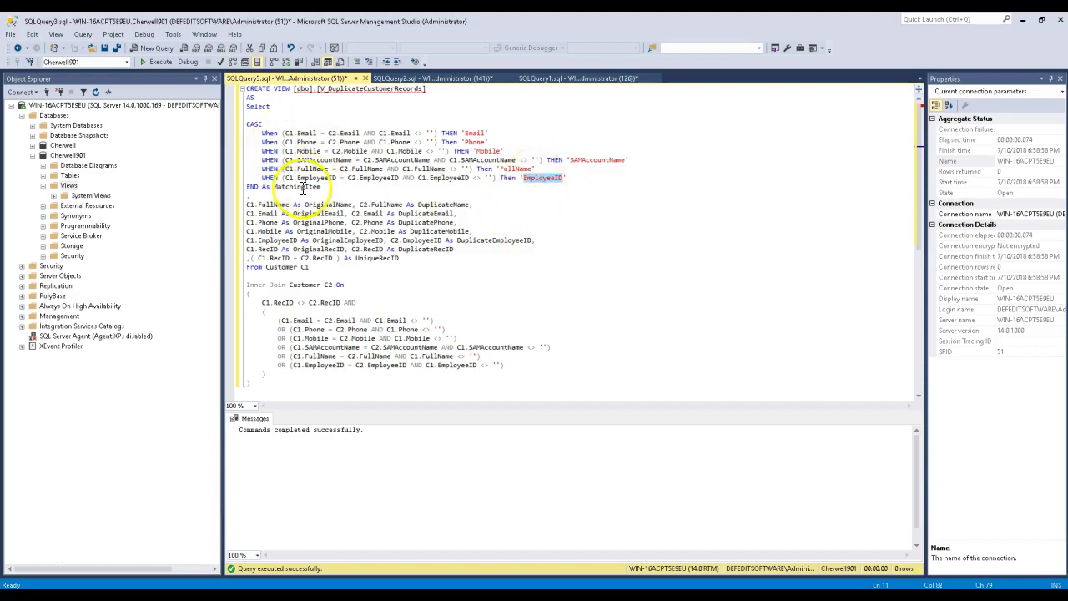
{"action": "double_click", "coordinate": [302, 188]}
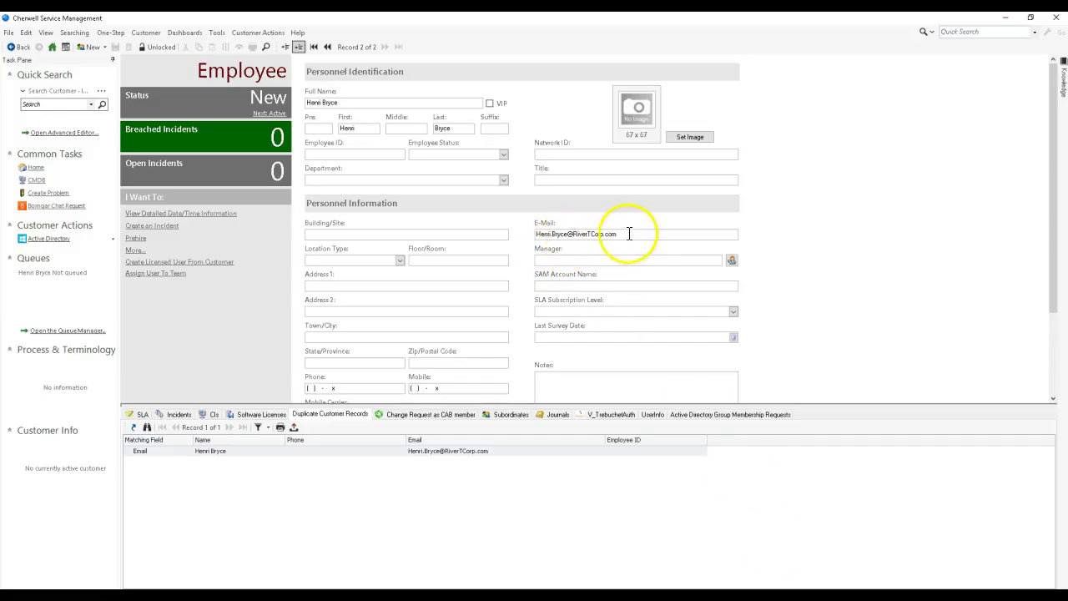
- In Cherwell Service Management, clear the second customer's e-mail, save the record, and reopen it from the search results
{"action": "left_click_drag", "start_coordinate": [630, 233], "coordinate": [489, 243]}
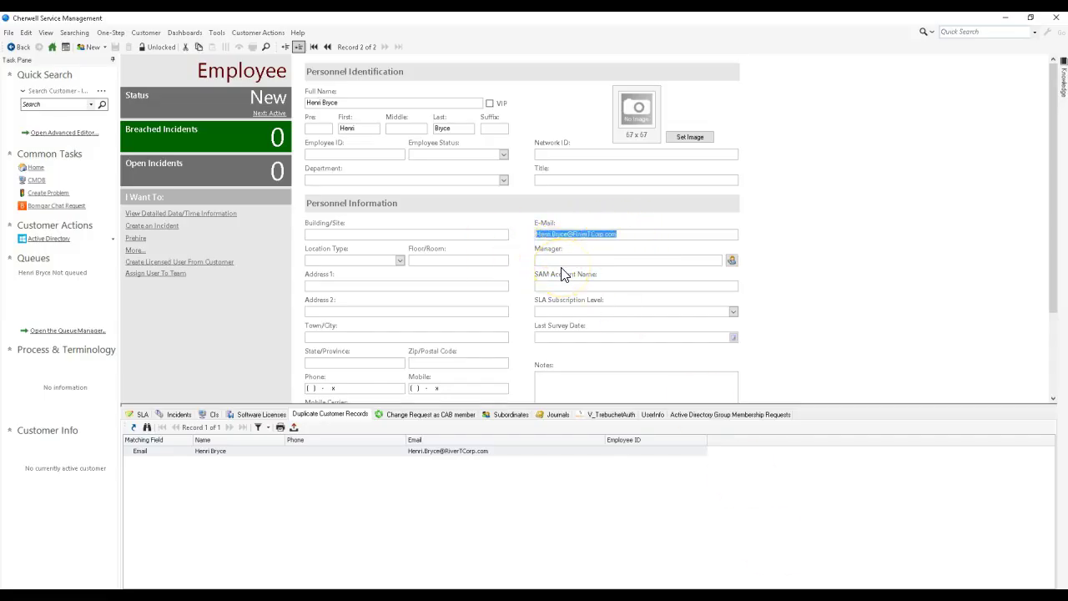
{"action": "key", "text": "Delete"}
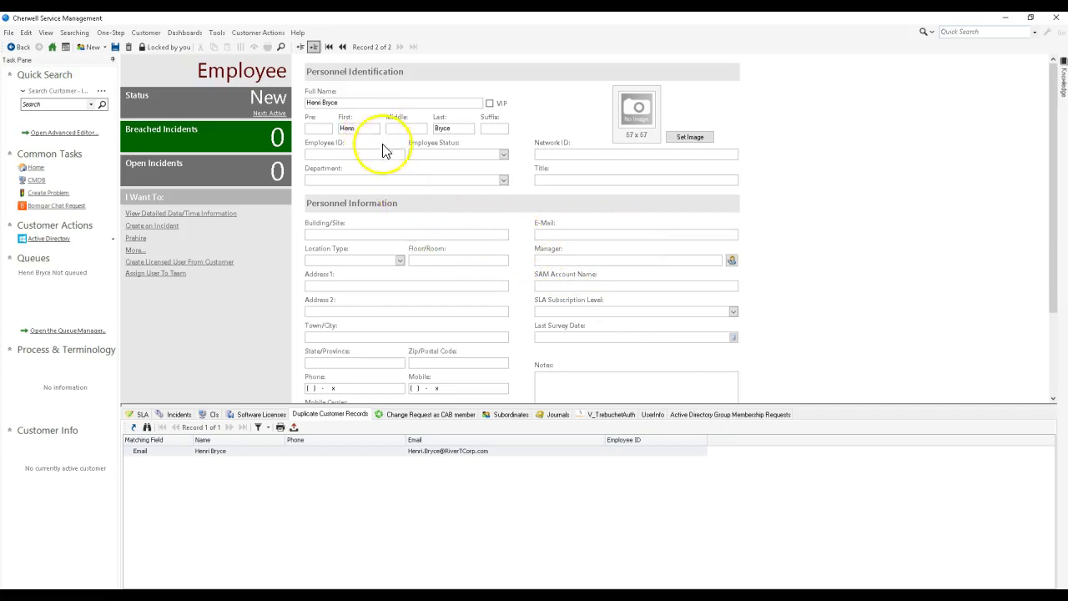
{"action": "left_click", "coordinate": [370, 286]}
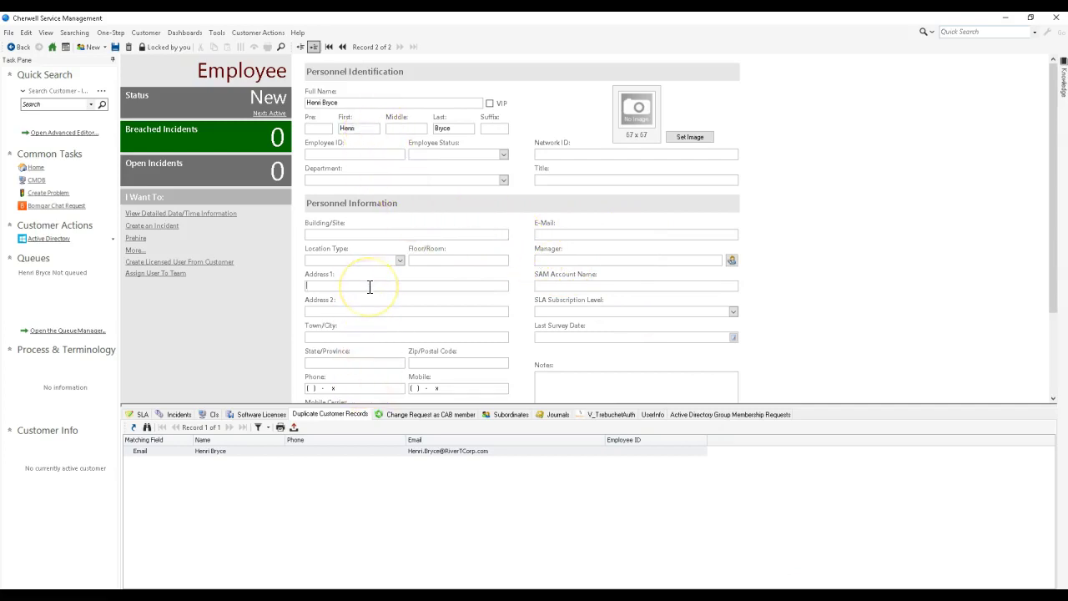
{"action": "scroll", "coordinate": [371, 291], "scroll_direction": "down", "scroll_amount": 3}
{"action": "scroll", "coordinate": [371, 292], "scroll_direction": "up", "scroll_amount": 3}
{"action": "scroll", "coordinate": [373, 276], "scroll_direction": "down", "scroll_amount": 3}
{"action": "scroll", "coordinate": [373, 276], "scroll_direction": "up", "scroll_amount": 3}
{"action": "left_click", "coordinate": [310, 155]}
{"action": "left_click", "coordinate": [325, 152]}
{"action": "left_click", "coordinate": [115, 47]}
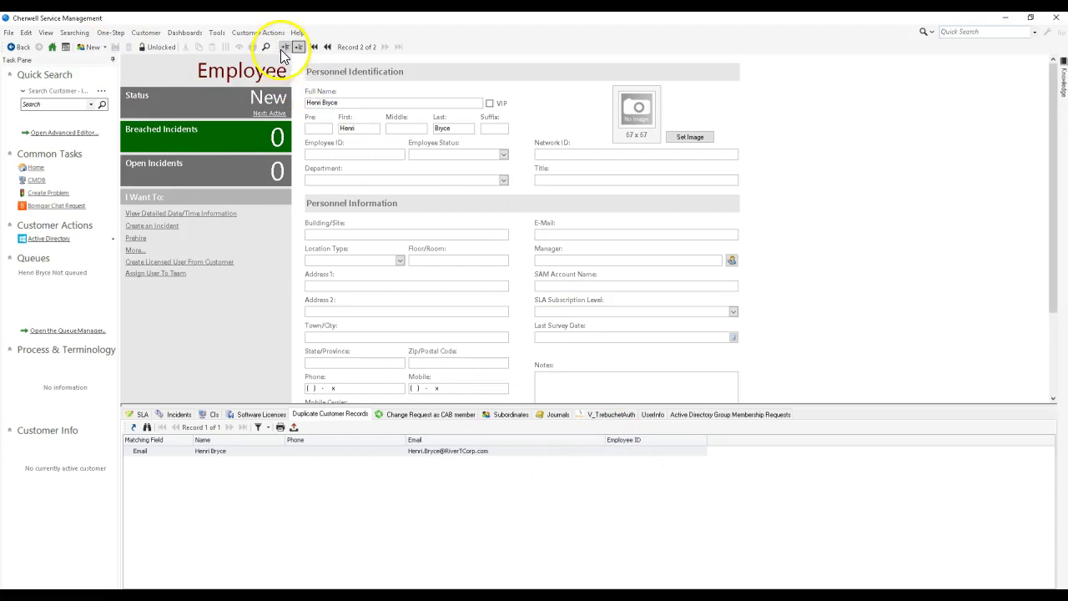
{"action": "left_click", "coordinate": [284, 48]}
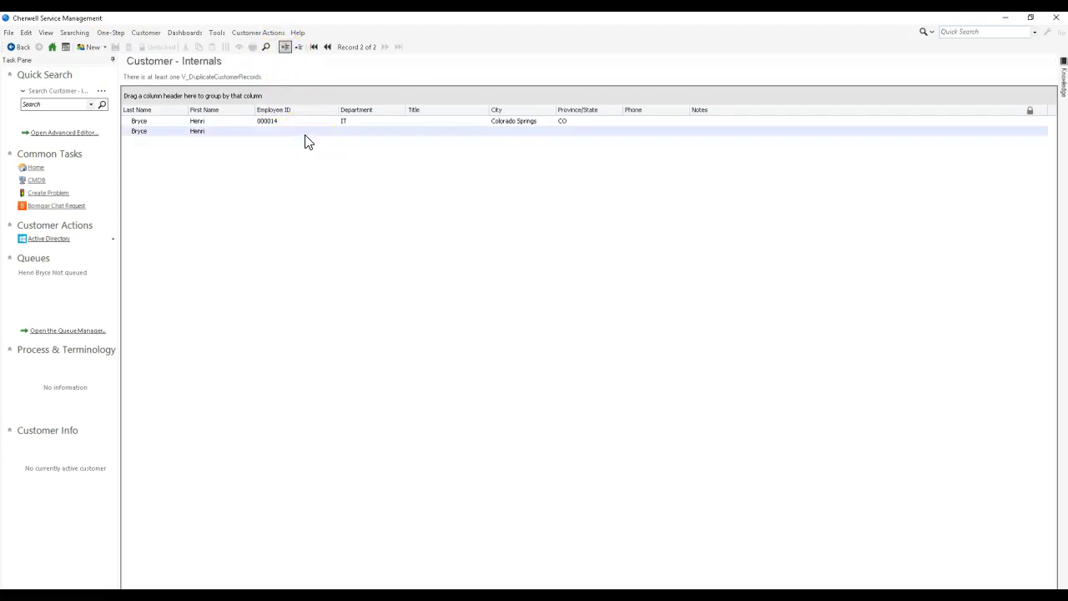
{"action": "double_click", "coordinate": [306, 133]}
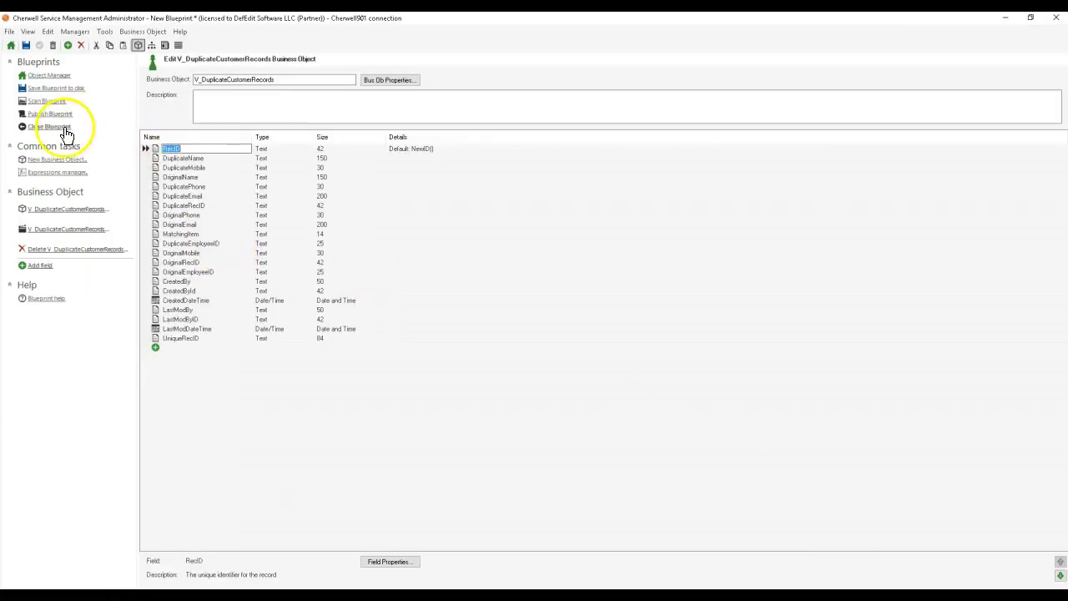
- In Cherwell Service Management Administrator, close the Blueprint and start an external data import into V_DuplicateCustomerRecords
{"action": "left_click", "coordinate": [63, 126]}
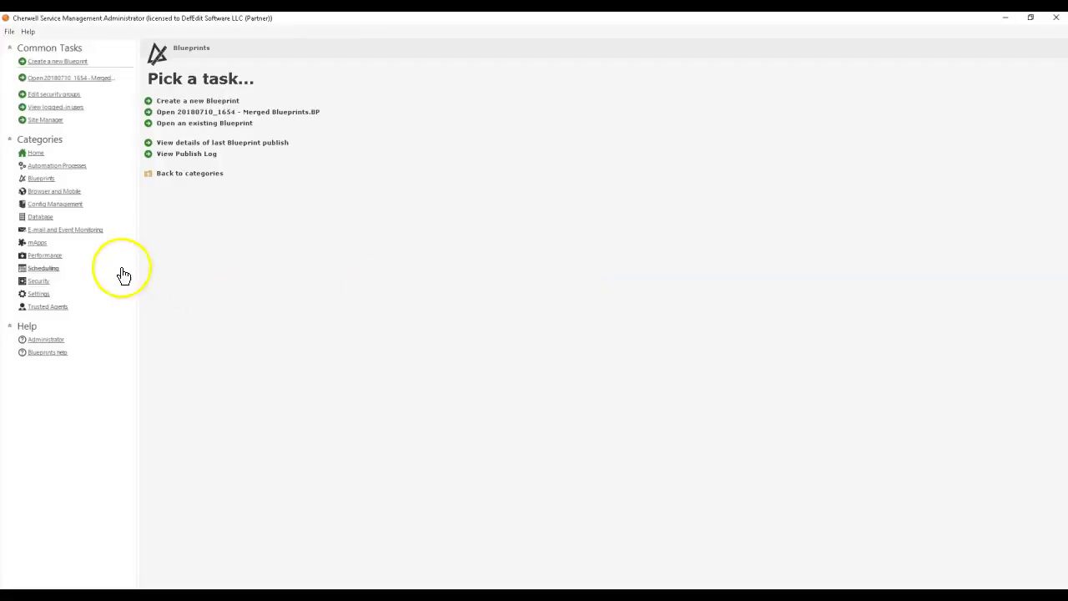
{"action": "left_click", "coordinate": [59, 217]}
{"action": "left_click", "coordinate": [198, 153]}
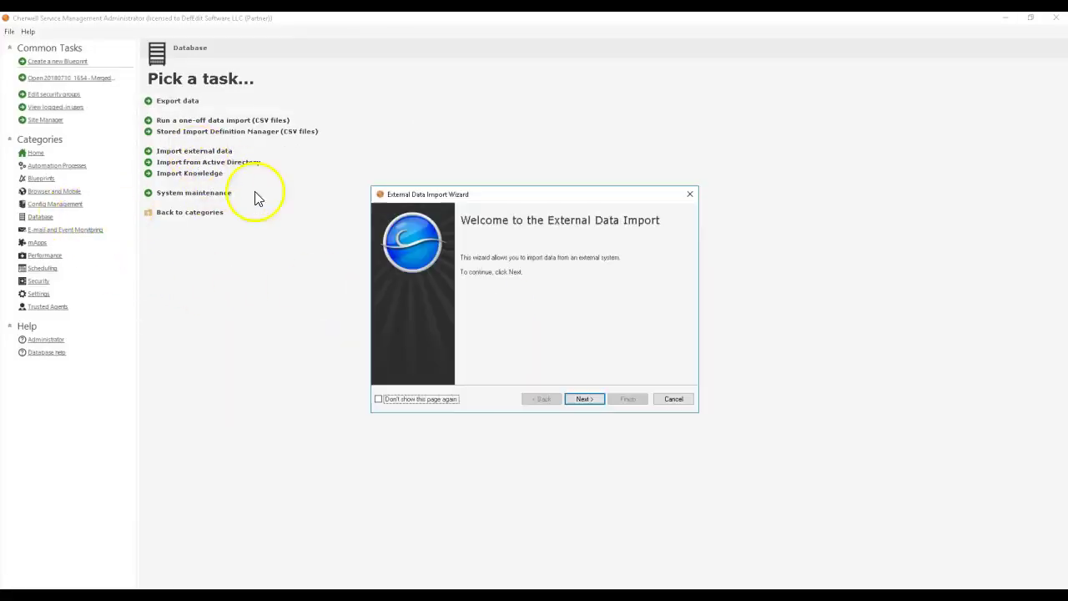
{"action": "left_click", "coordinate": [583, 400]}
{"action": "left_click", "coordinate": [584, 399]}
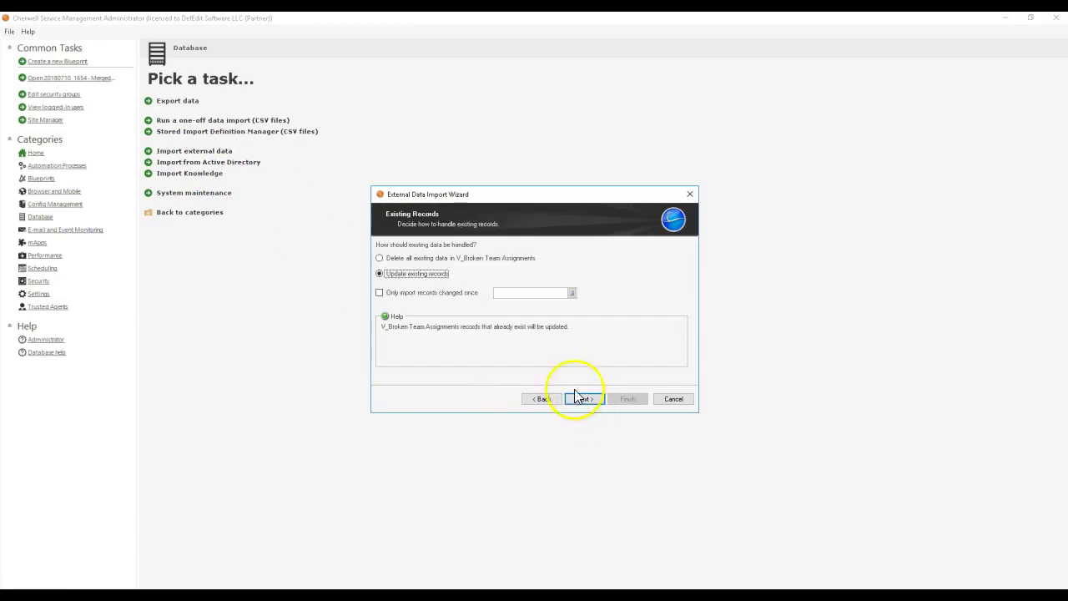
{"action": "left_click", "coordinate": [541, 399]}
{"action": "left_click", "coordinate": [481, 266]}
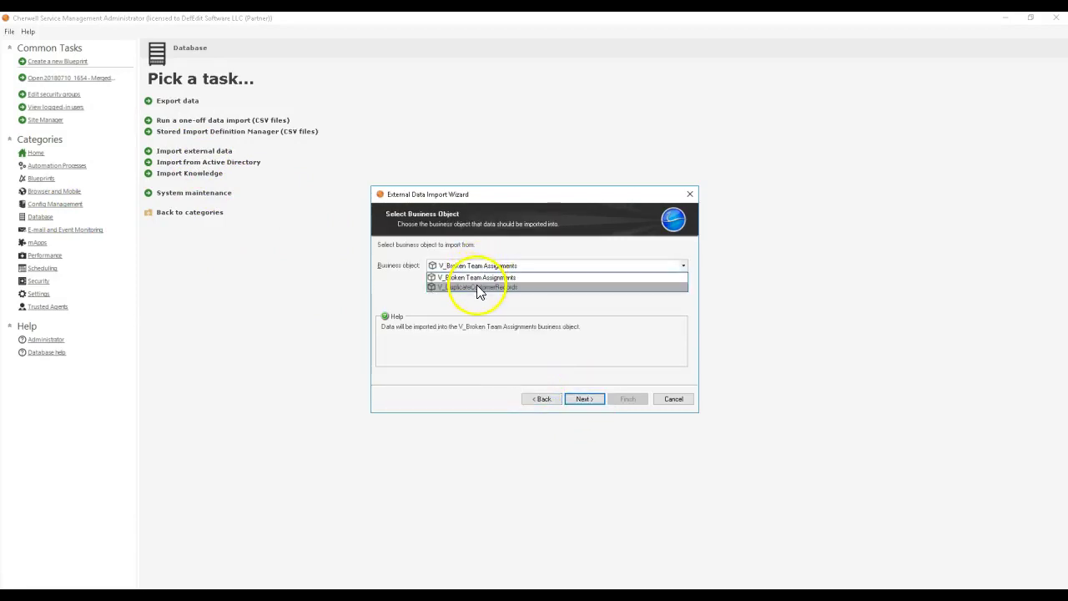
{"action": "left_click", "coordinate": [478, 287]}
{"action": "left_click", "coordinate": [584, 399]}
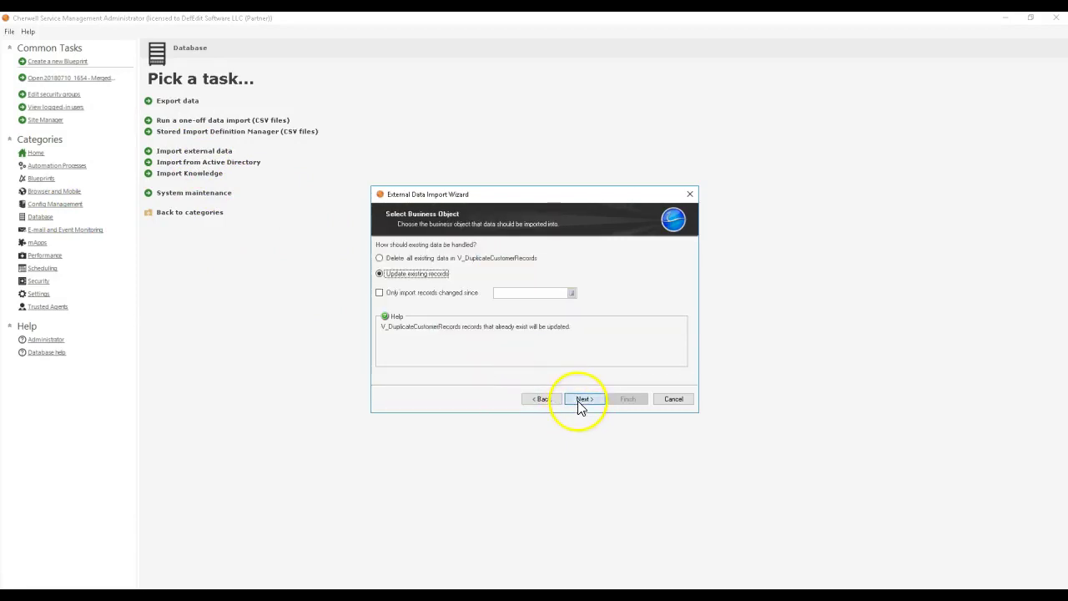
- Set the import to delete all existing data in V_DuplicateCustomerRecords, and run it for all records
{"action": "left_click", "coordinate": [390, 259]}
{"action": "left_click", "coordinate": [584, 399]}
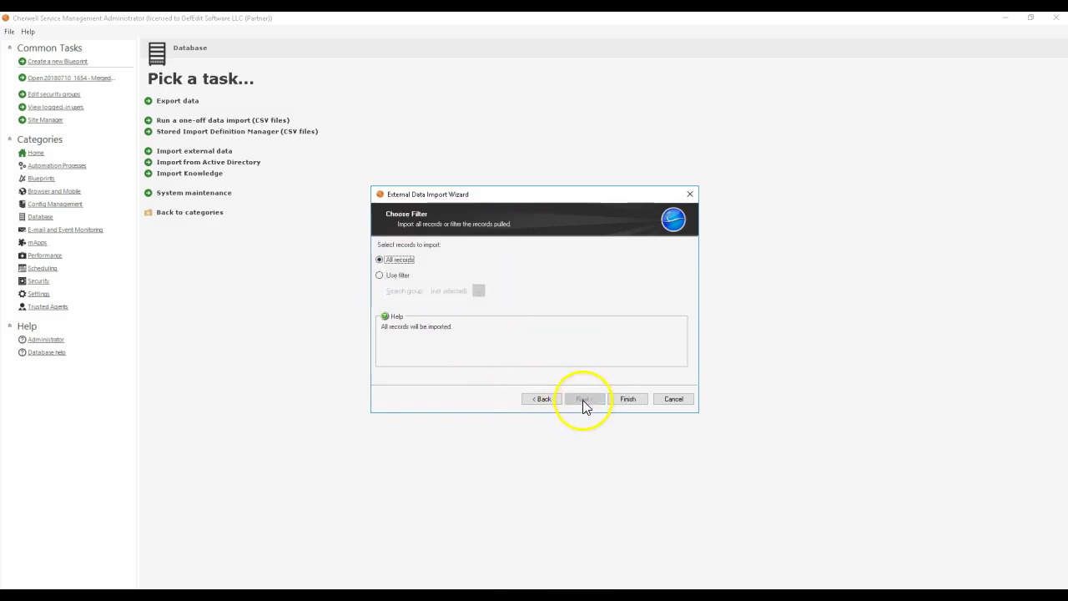
{"action": "left_click", "coordinate": [627, 401]}
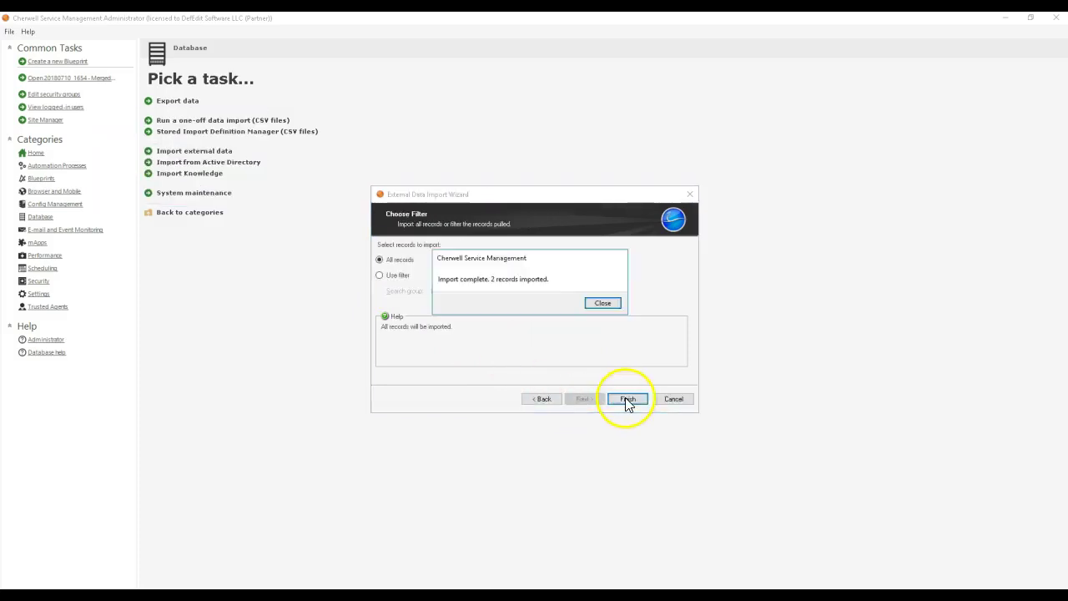
{"action": "left_click", "coordinate": [598, 305]}
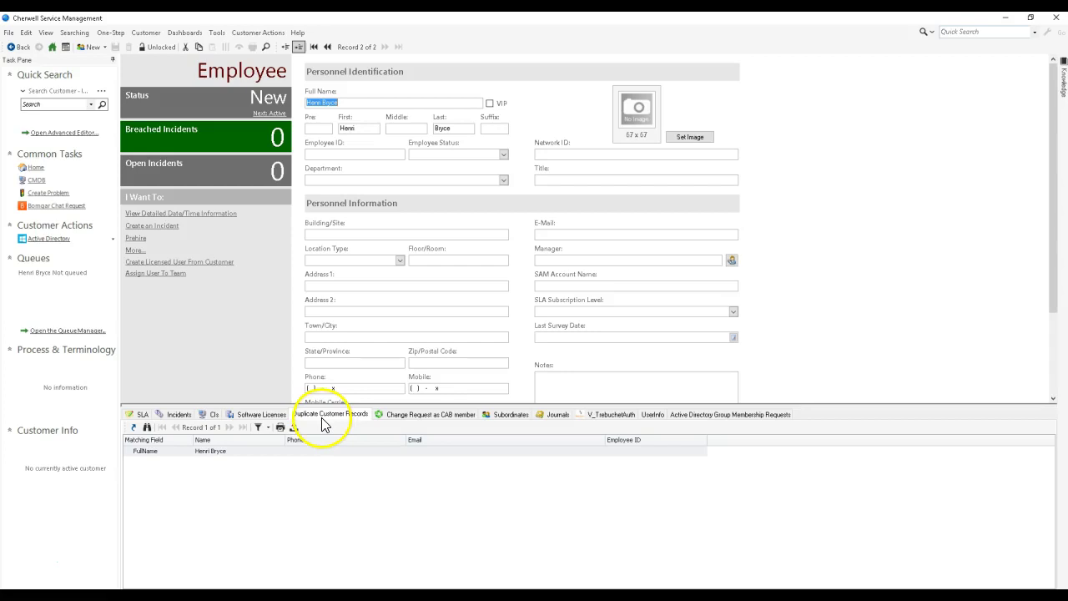
- In Cherwell Service Management, start a quick Customer - Internal search with a related clause: Customer Links Duplicates contains at least one V_DuplicateCustomerRecords
{"action": "left_click", "coordinate": [80, 33]}
{"action": "left_click", "coordinate": [81, 60]}
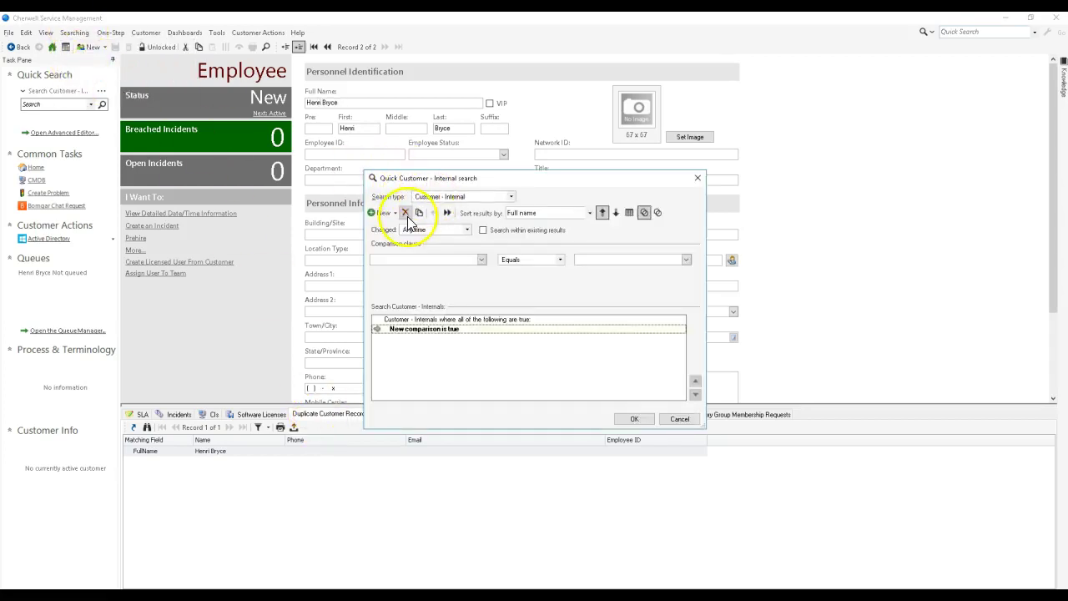
{"action": "left_click", "coordinate": [384, 213]}
{"action": "left_click", "coordinate": [402, 268]}
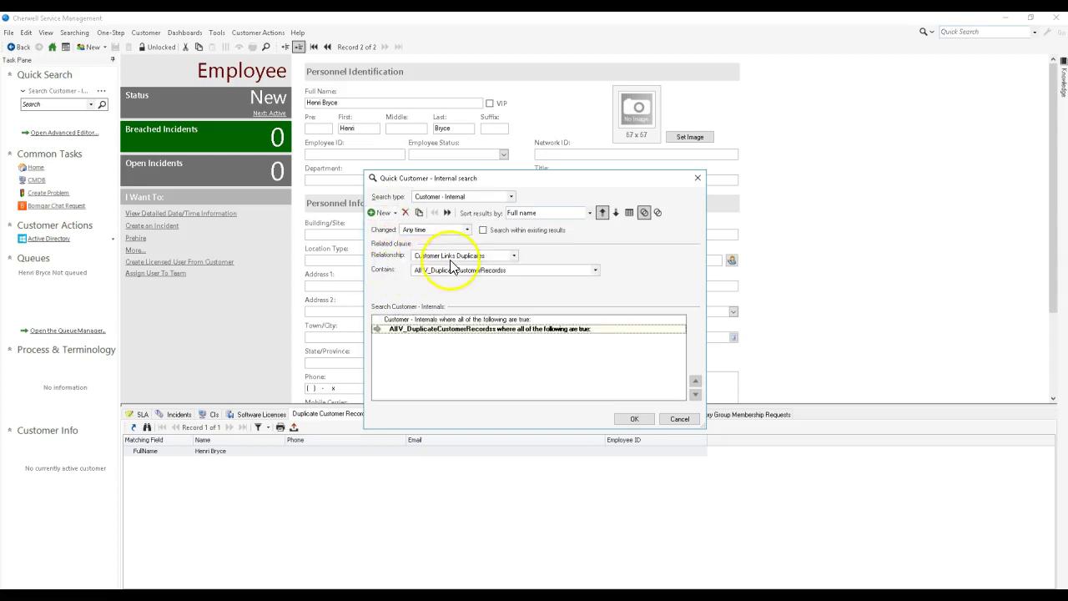
{"action": "left_click", "coordinate": [452, 267]}
{"action": "left_click", "coordinate": [436, 279]}
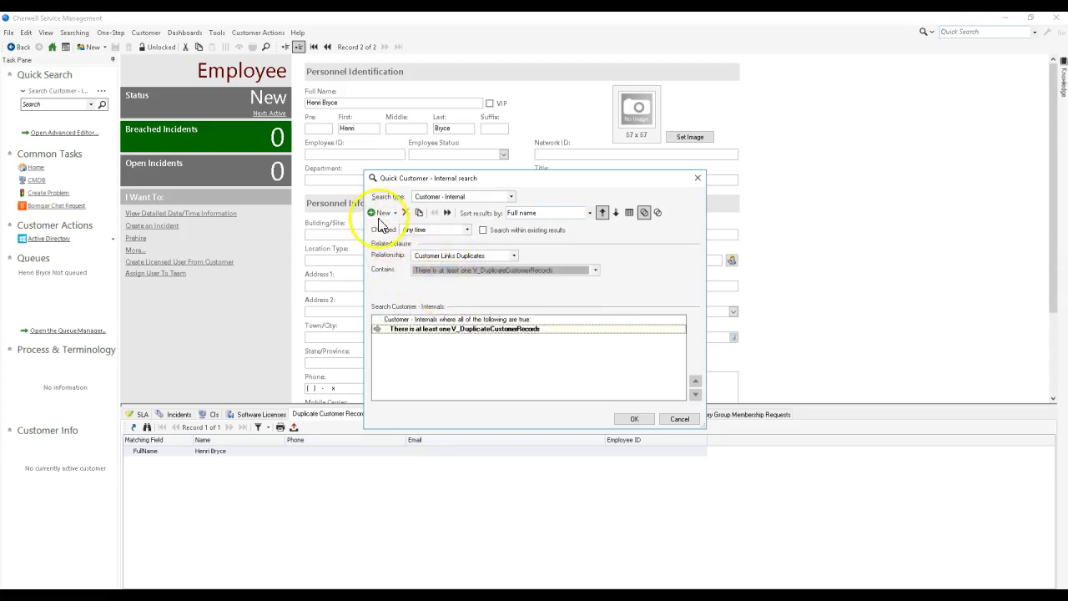
- Add a comparison under the related clause requiring V_DuplicateCustomerRecords.MatchingItem to equal Email
{"action": "left_click", "coordinate": [466, 260]}
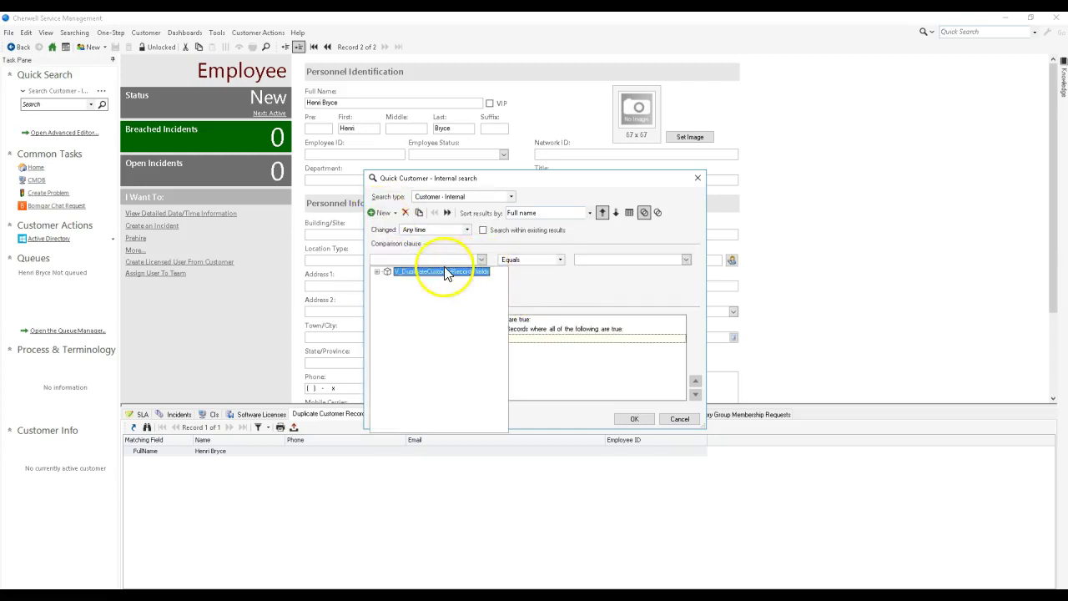
{"action": "scroll", "coordinate": [429, 325], "scroll_direction": "down", "scroll_amount": 2}
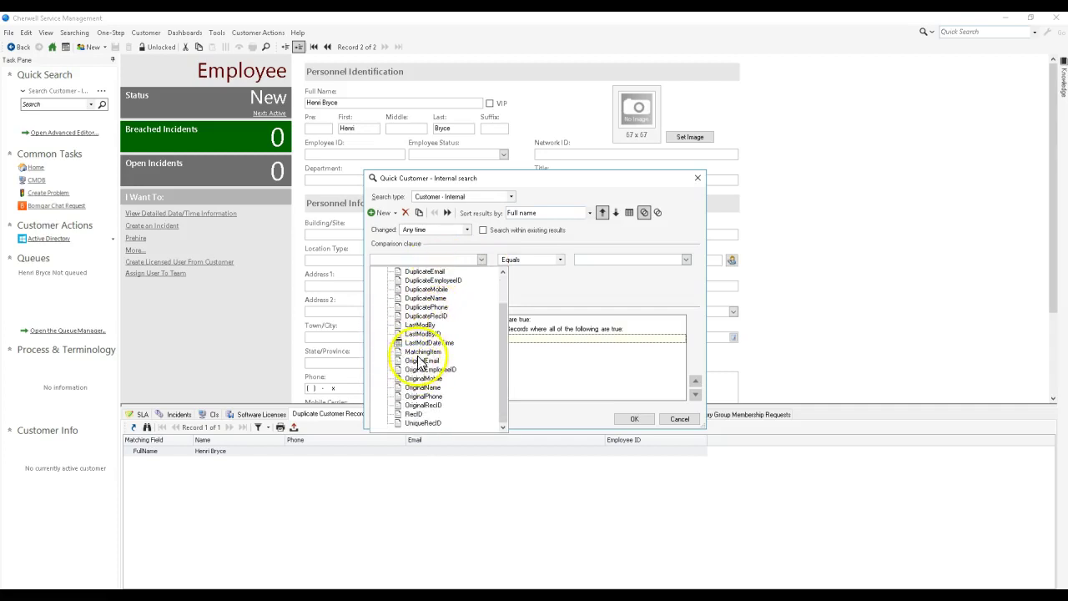
{"action": "left_click", "coordinate": [420, 354]}
{"action": "left_click", "coordinate": [591, 259]}
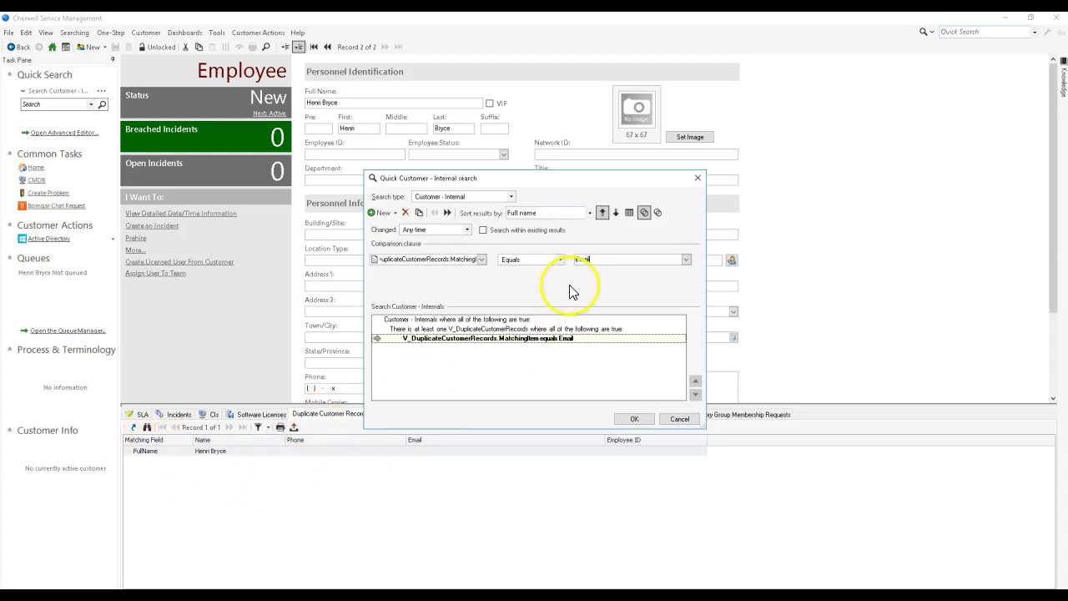
{"action": "left_click_drag", "start_coordinate": [604, 259], "coordinate": [556, 259]}
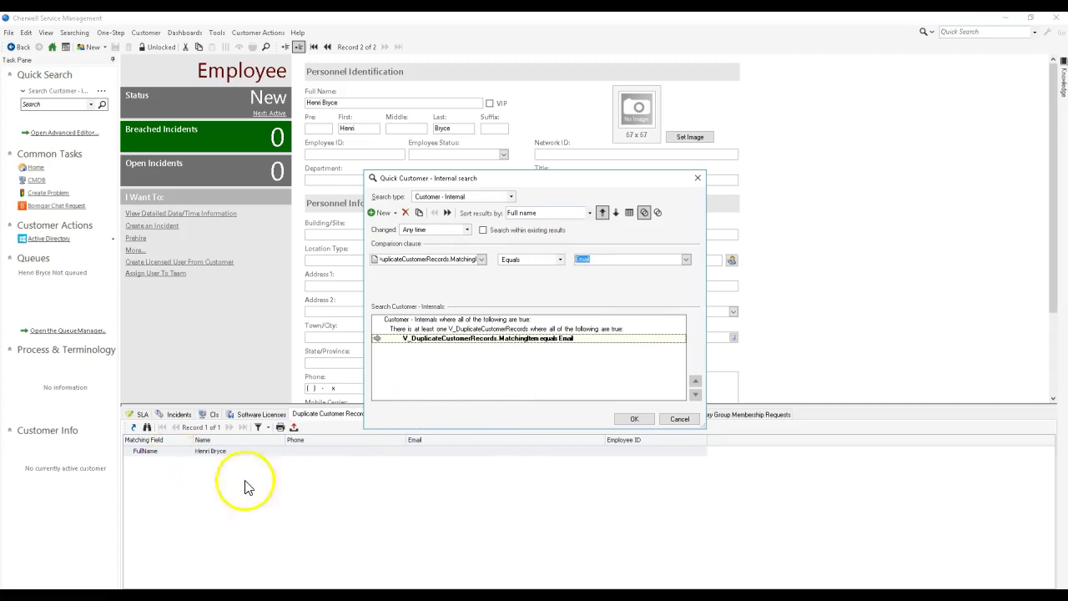
- Check the possible MatchingItem values in the view script in SQL Server Management Studio, and return to the quick search
{"action": "left_click", "coordinate": [784, 595]}
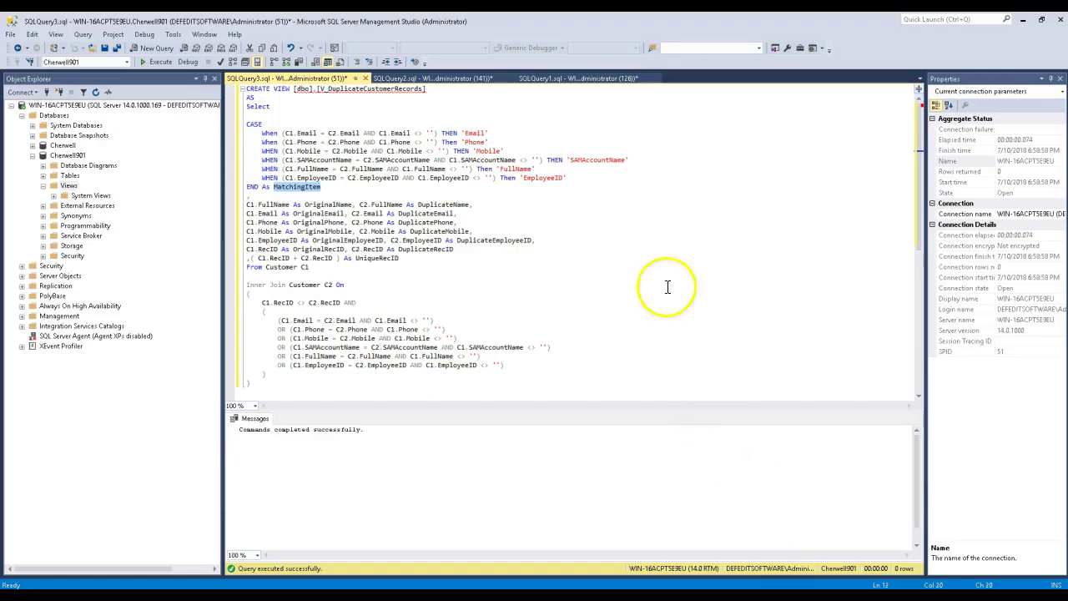
{"action": "left_click", "coordinate": [555, 178]}
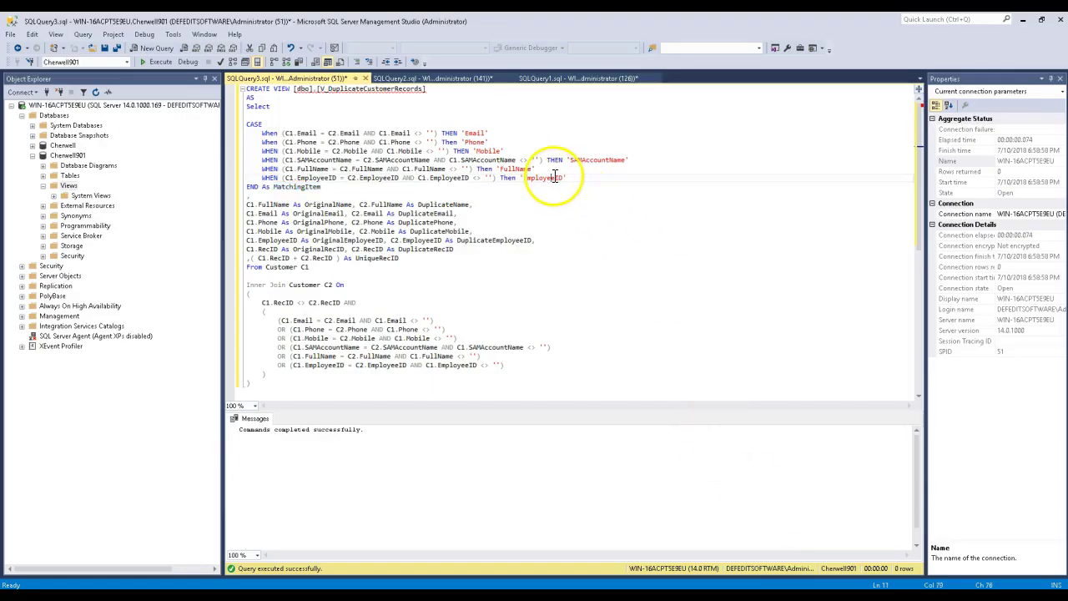
{"action": "double_click", "coordinate": [507, 168]}
{"action": "double_click", "coordinate": [598, 159]}
{"action": "double_click", "coordinate": [489, 151]}
{"action": "double_click", "coordinate": [474, 142]}
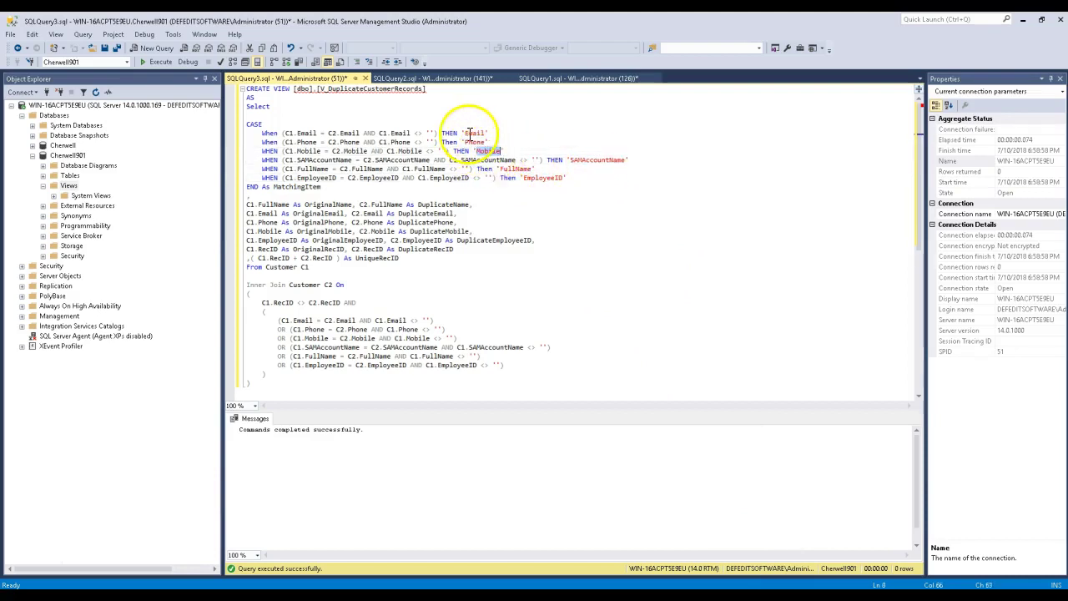
{"action": "double_click", "coordinate": [461, 151]}
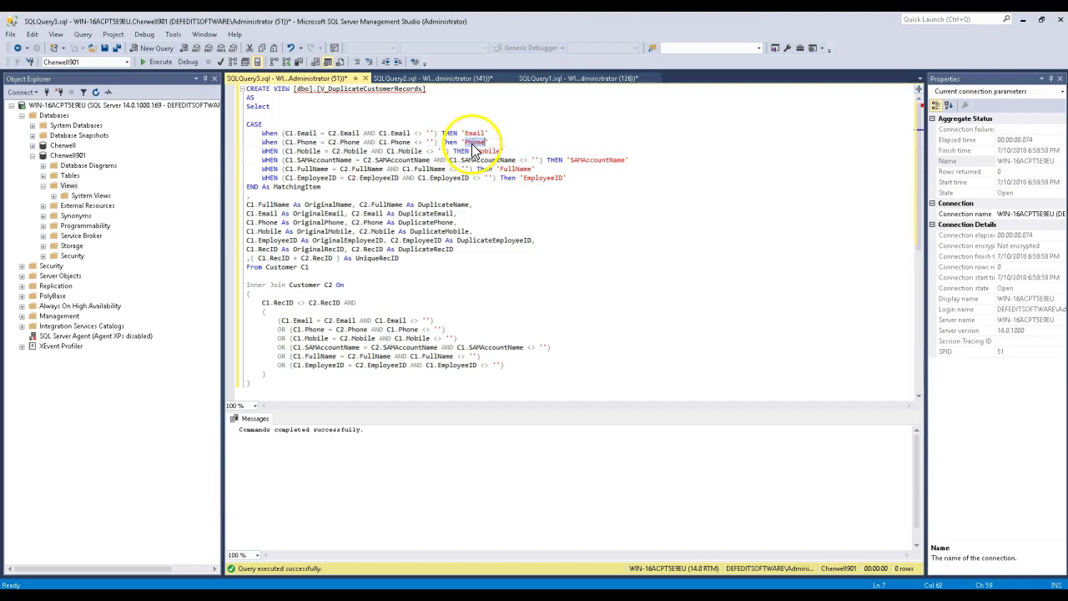
{"action": "double_click", "coordinate": [599, 161]}
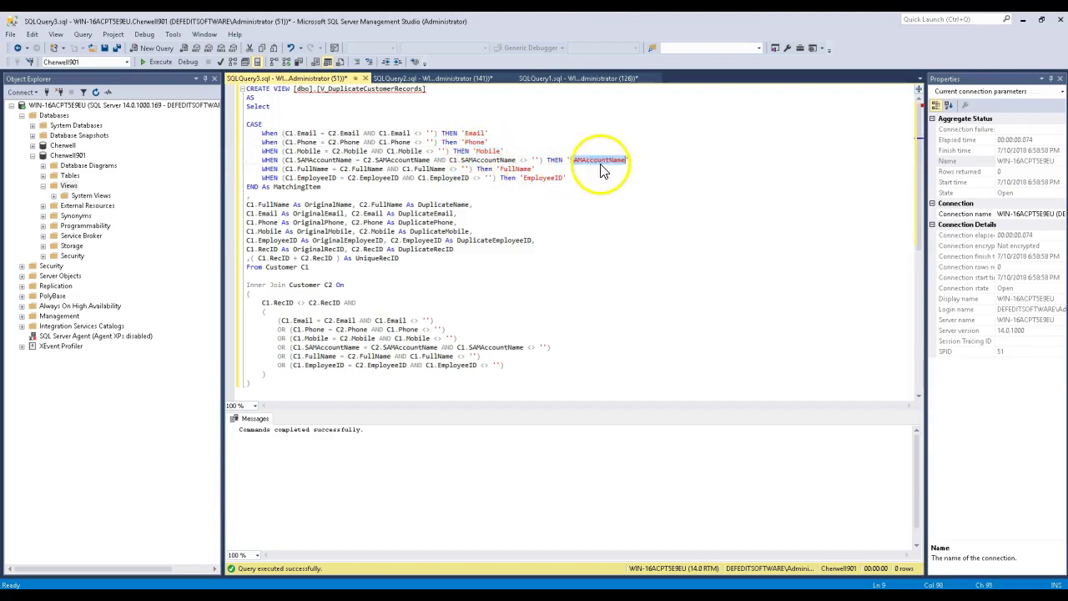
{"action": "double_click", "coordinate": [518, 169]}
{"action": "double_click", "coordinate": [543, 179]}
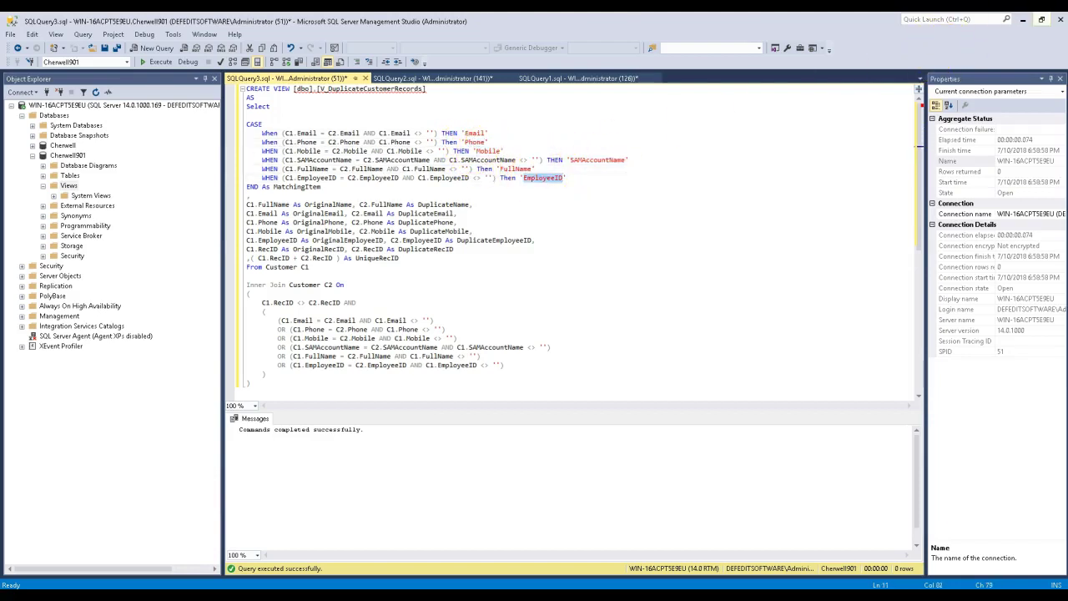
{"action": "left_click", "coordinate": [1025, 20]}
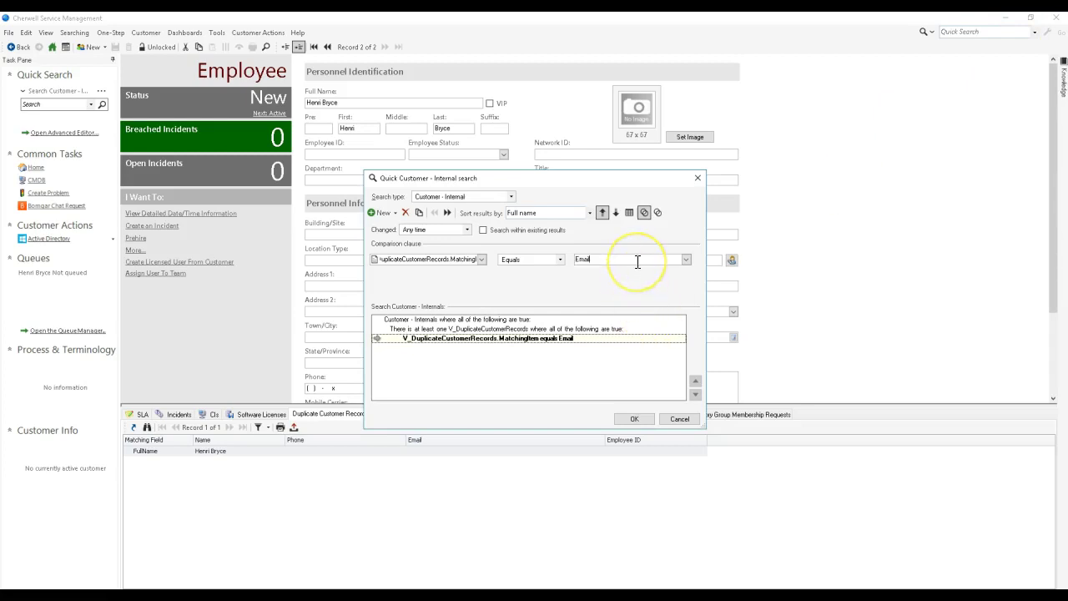